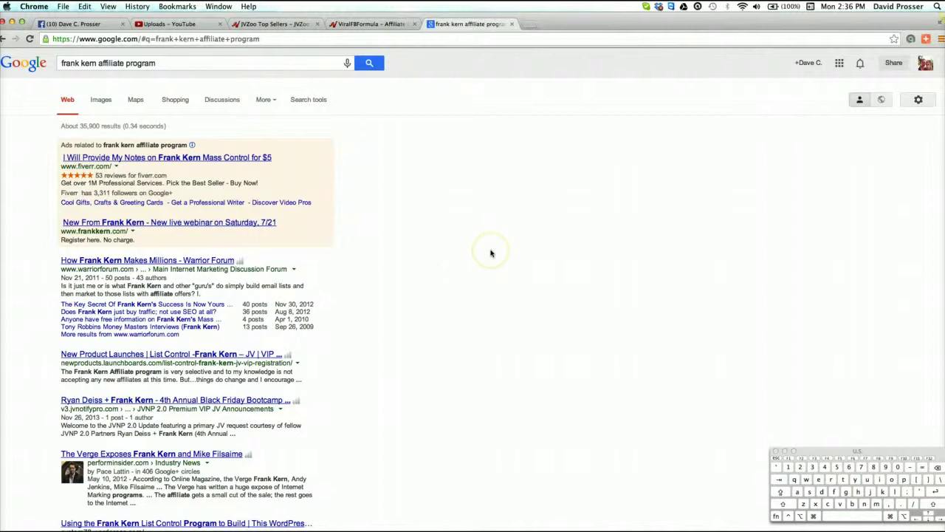
# - Skim the Google results for the Frank Kern affiliate program and close that search tab
pyautogui.scroll(-2, 490, 254)
pyautogui.scroll(2, 490, 253)
pyautogui.click(512, 25)
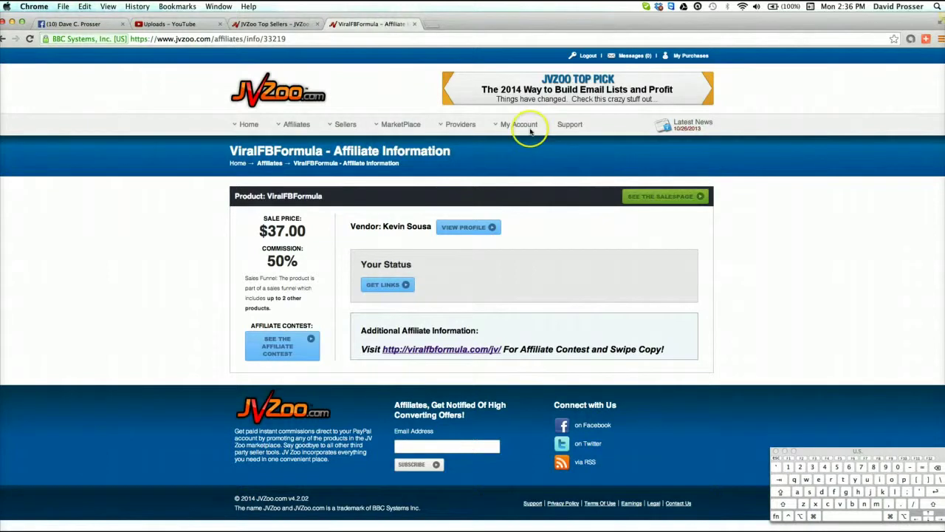
# - Switch to the Facebook profile and open the ad management page listing all campaigns
pyautogui.click(62, 23)
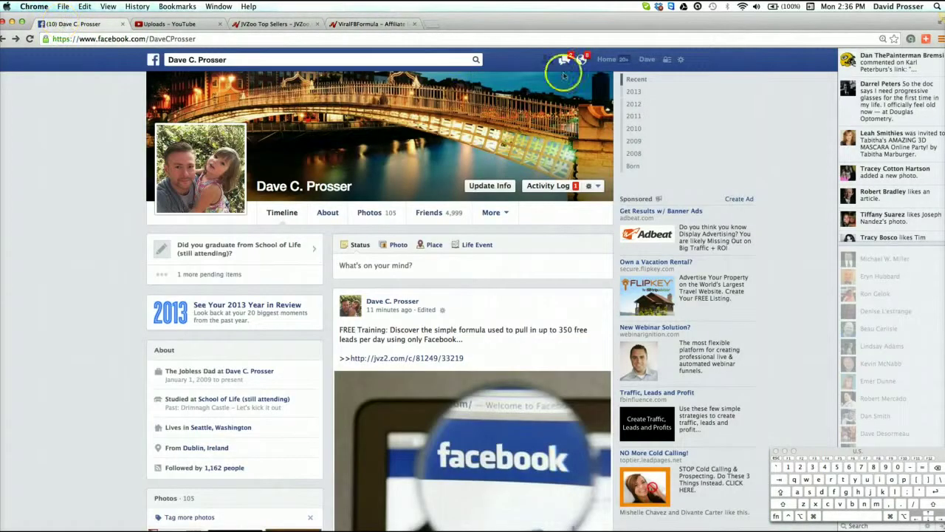
pyautogui.click(680, 62)
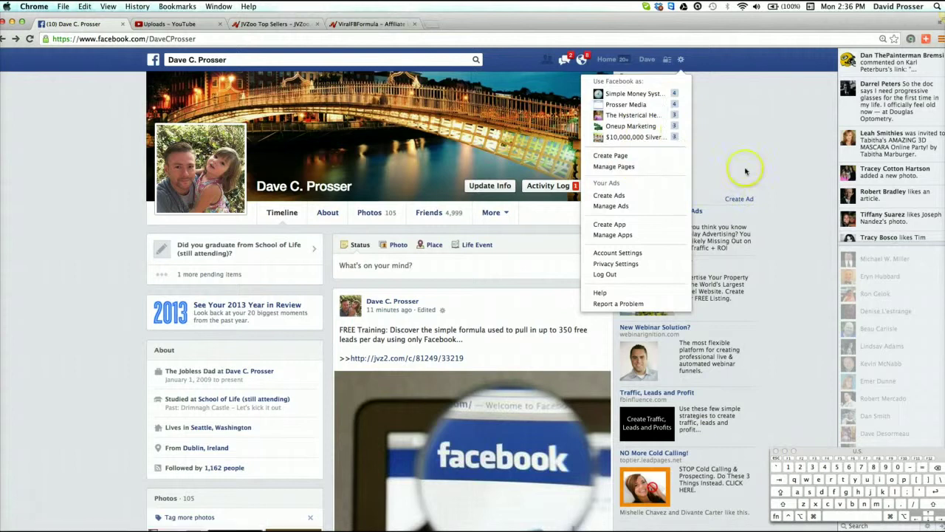
pyautogui.scroll(-1, 749, 180)
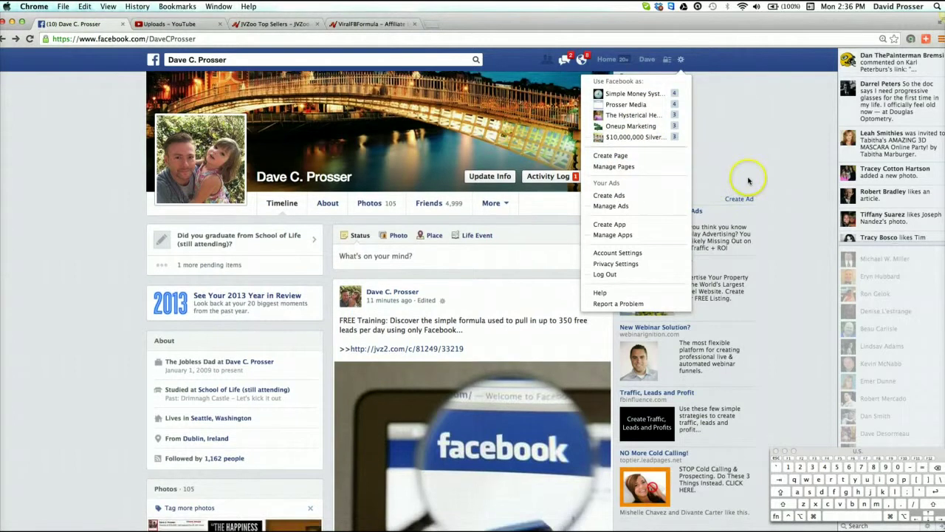
pyautogui.click(621, 207)
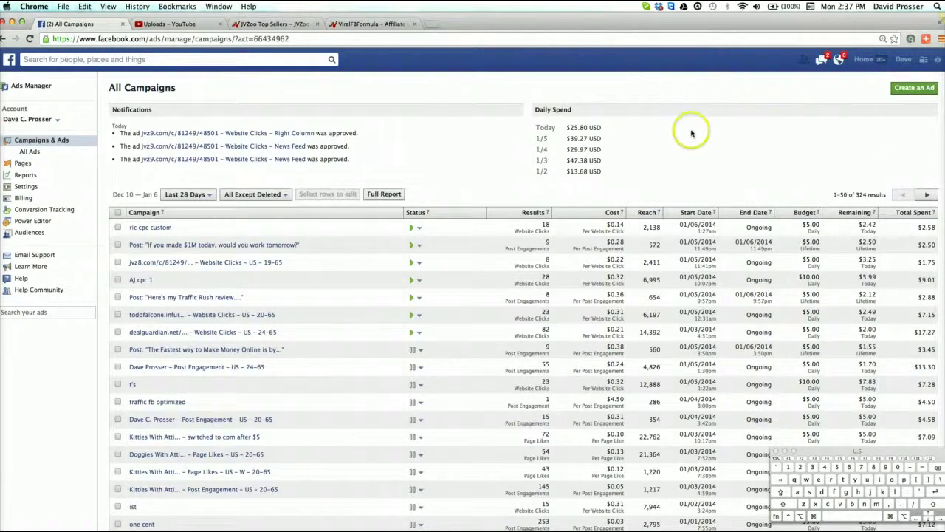
# - Open the "ric cpc custom" campaign and expand its first ad to review the preview, targeting and performance
pyautogui.scroll(-1, 684, 130)
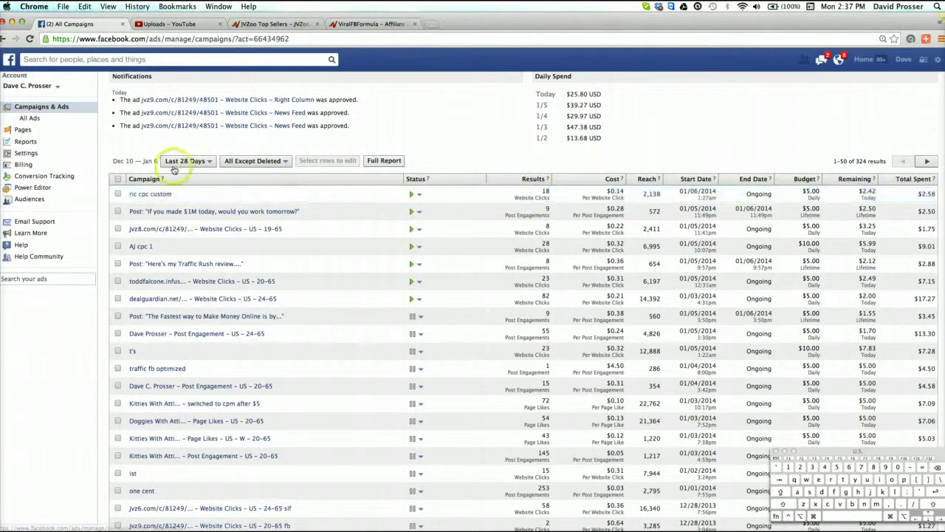
pyautogui.click(145, 195)
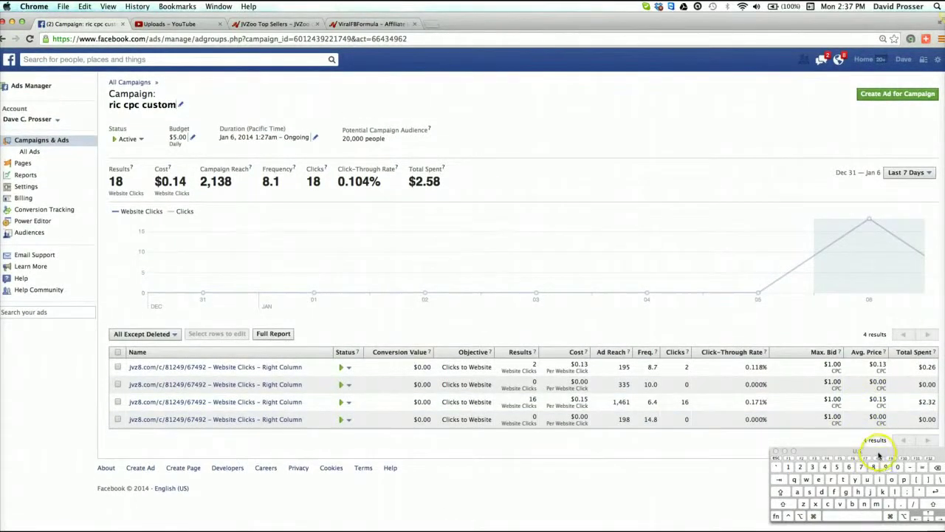
pyautogui.moveTo(879, 454); pyautogui.dragTo(782, 478)
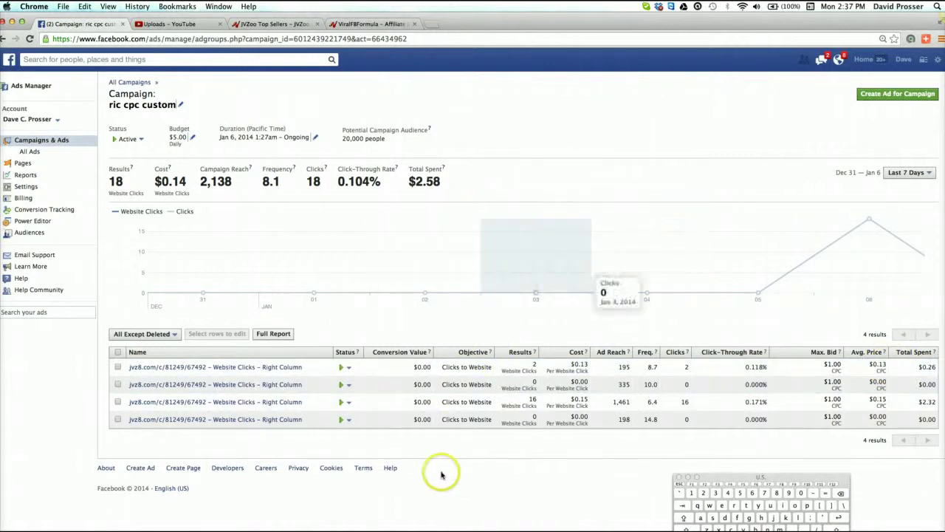
pyautogui.click(206, 368)
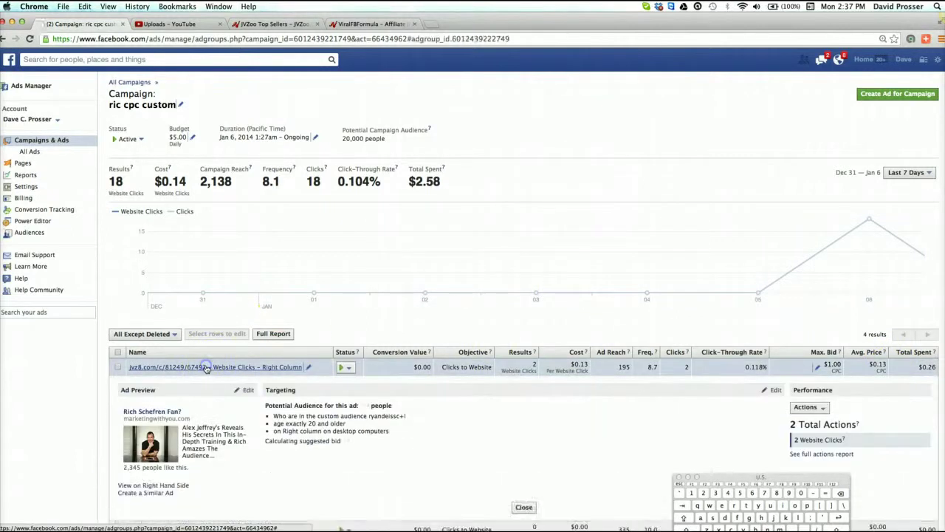
pyautogui.scroll(-3, 505, 449)
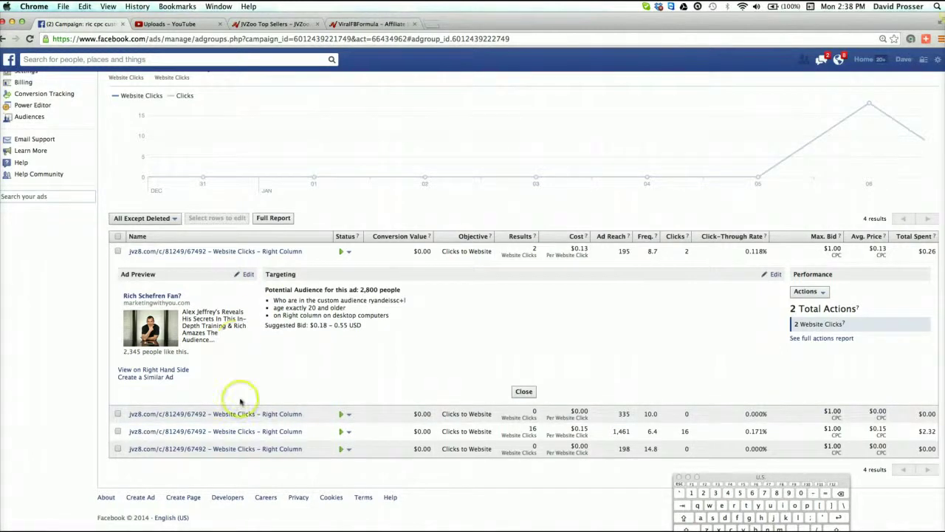
pyautogui.scroll(3, 133, 215)
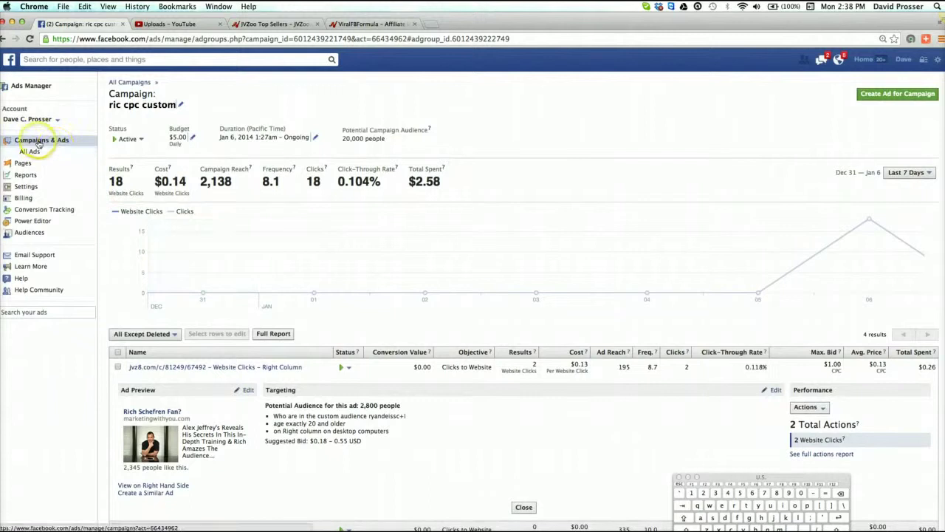
# - Return to all campaigns, open the jvz8.com "Website Clicks - US - 19-65" campaign and expand its ad's details
pyautogui.click(37, 141)
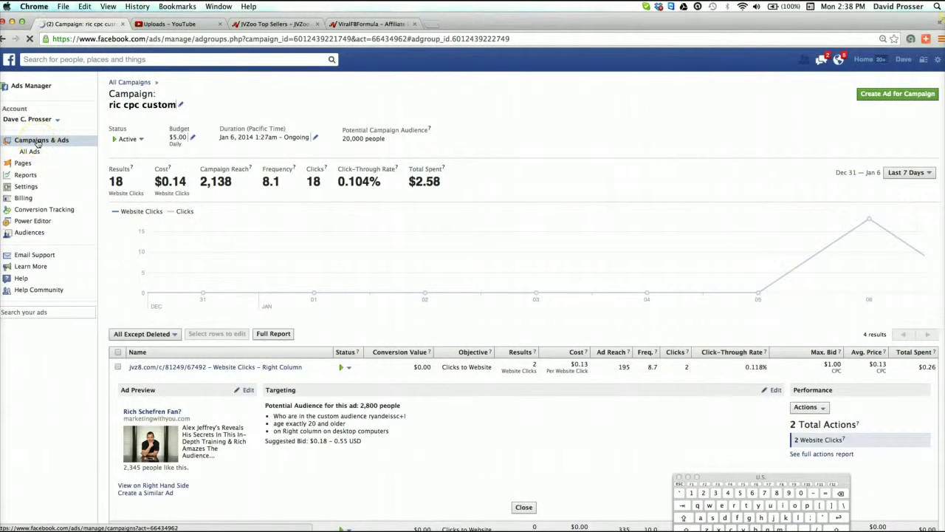
pyautogui.scroll(-2, 517, 347)
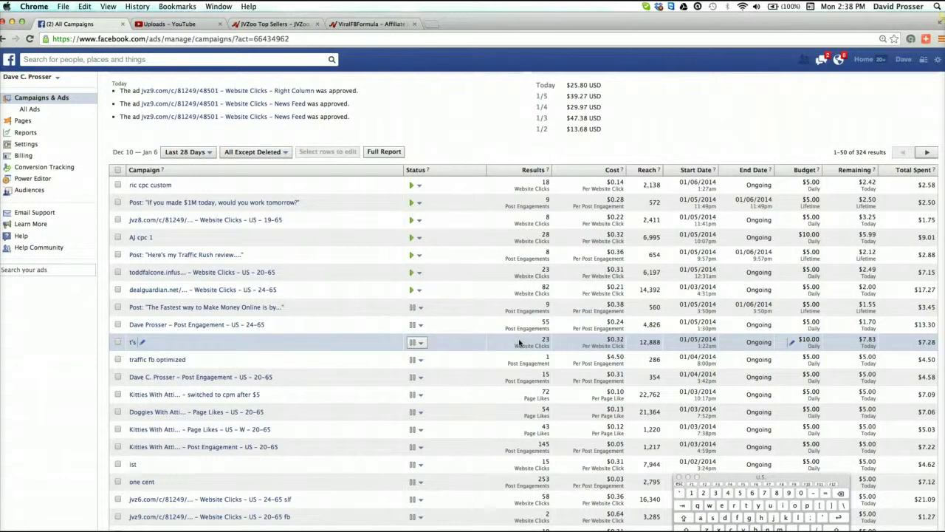
pyautogui.click(227, 220)
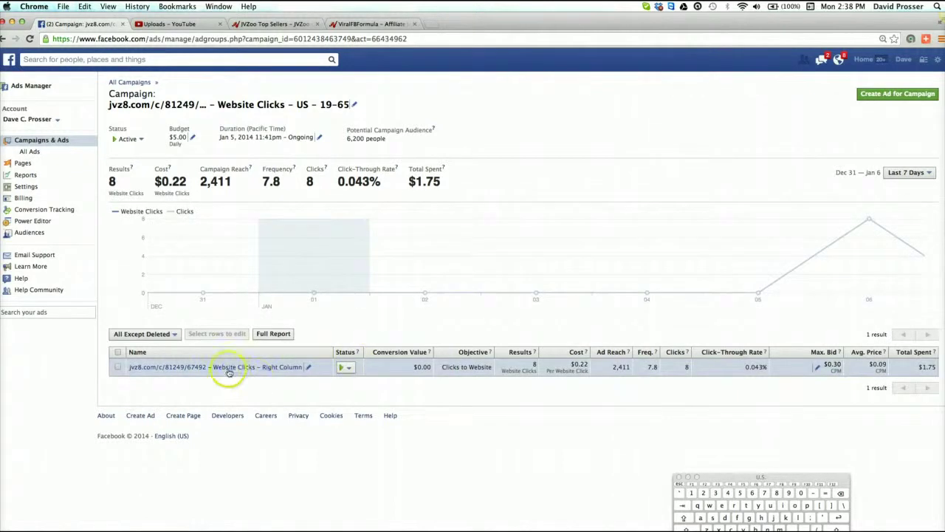
pyautogui.click(231, 367)
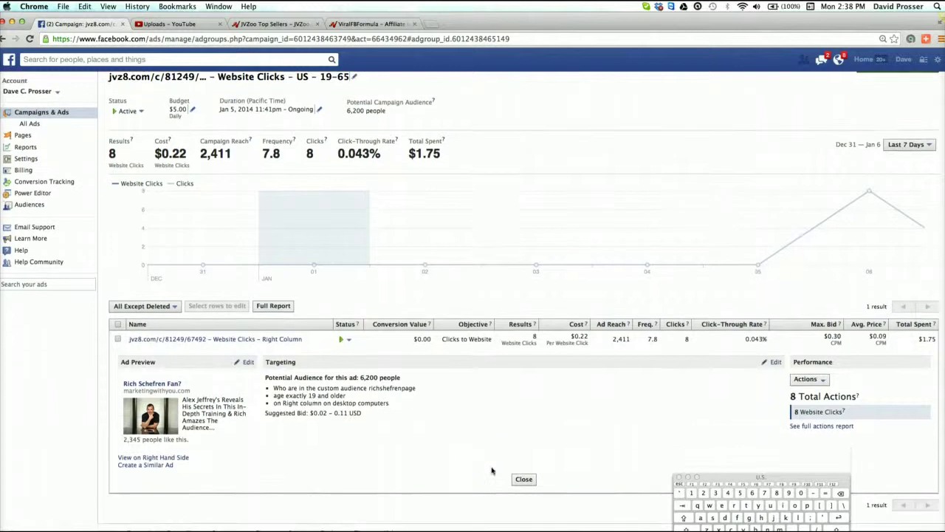
pyautogui.scroll(-3, 492, 471)
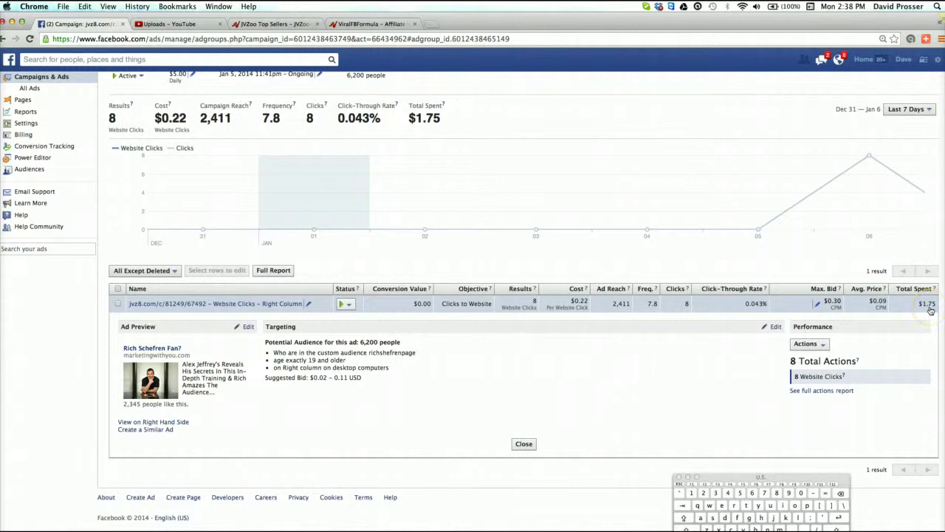
pyautogui.click(687, 313)
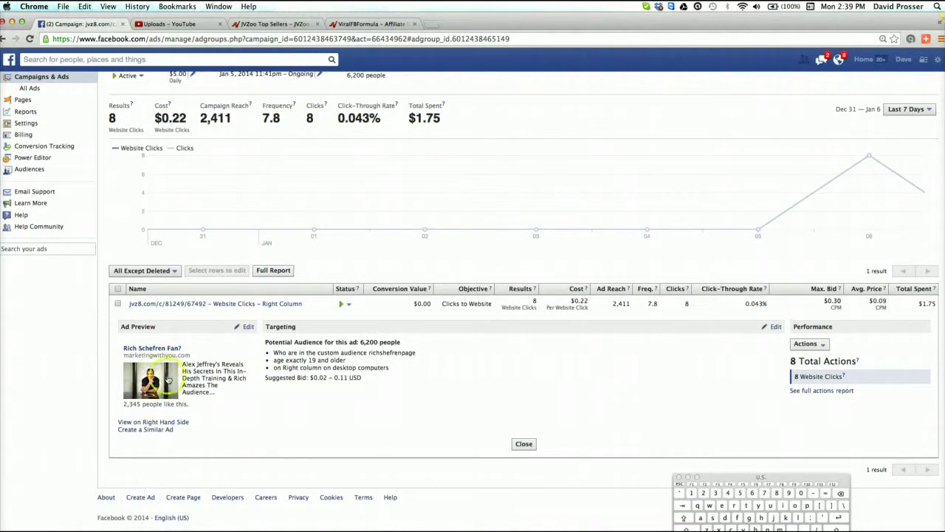
# - Open the Rich Schefren ad's landing page, pause its video and look through the Money Trigger sales page
pyautogui.click(200, 334)
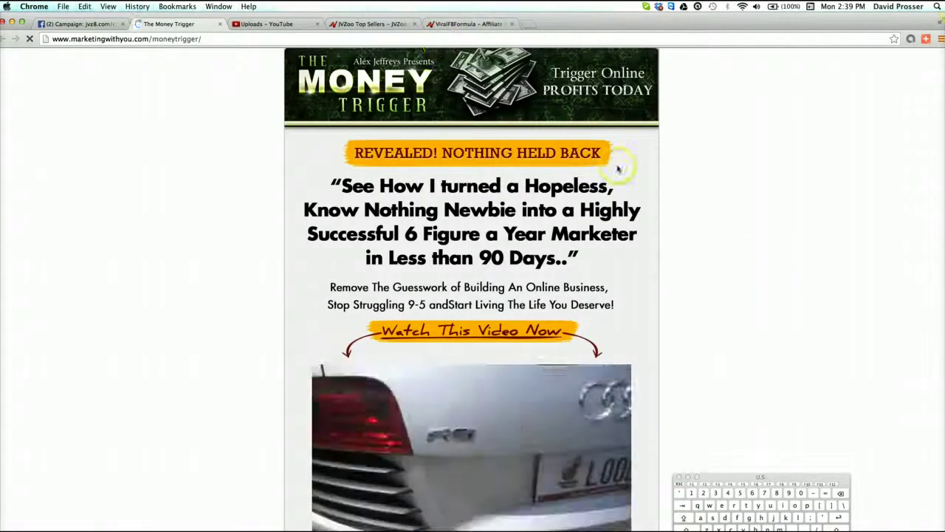
pyautogui.scroll(-2, 669, 192)
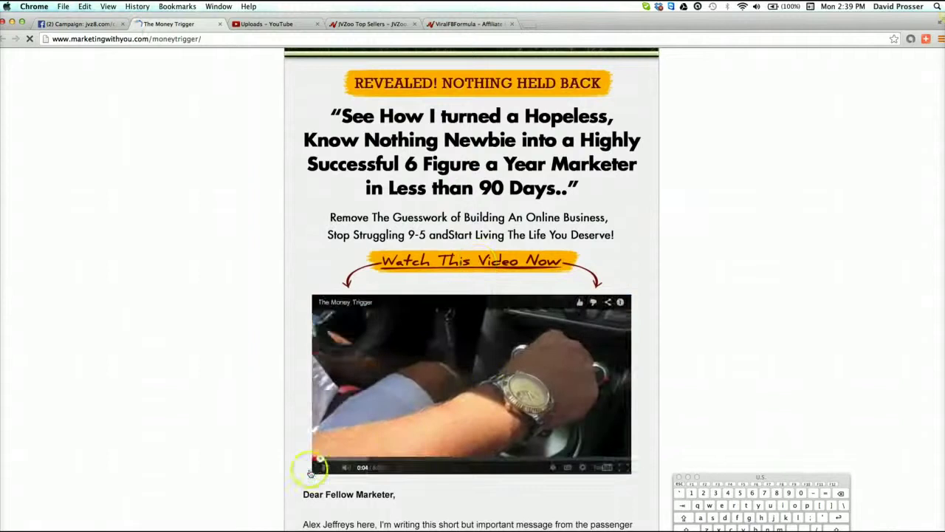
pyautogui.click(326, 467)
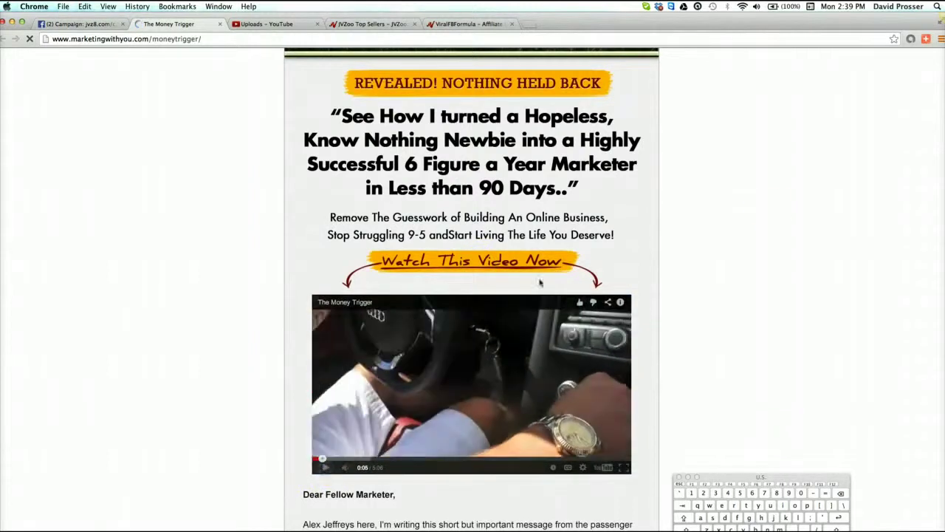
pyautogui.scroll(-2, 808, 223)
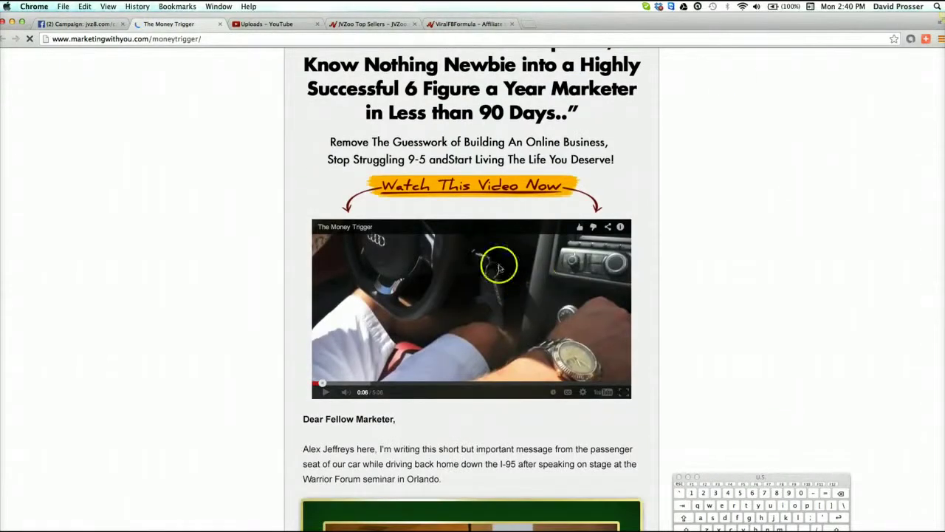
pyautogui.scroll(-2, 694, 335)
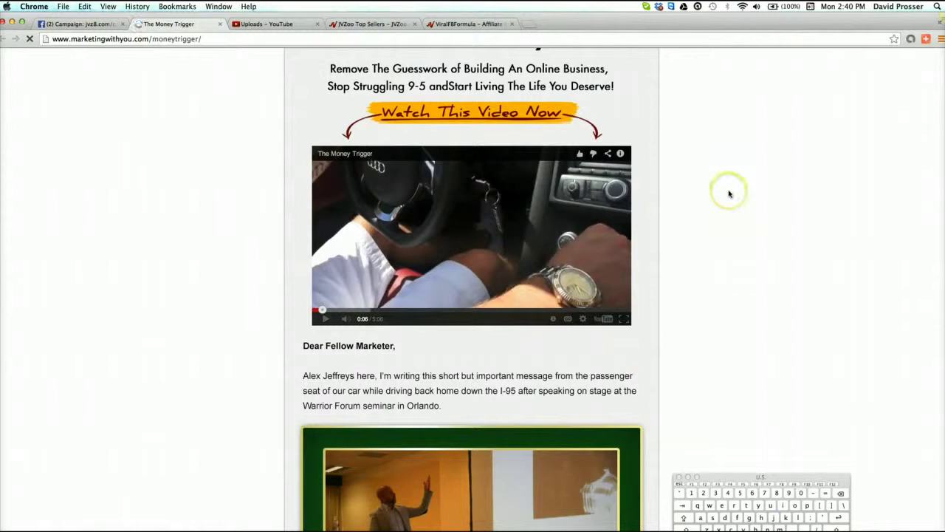
pyautogui.scroll(-10, 728, 192)
pyautogui.scroll(-15, 728, 193)
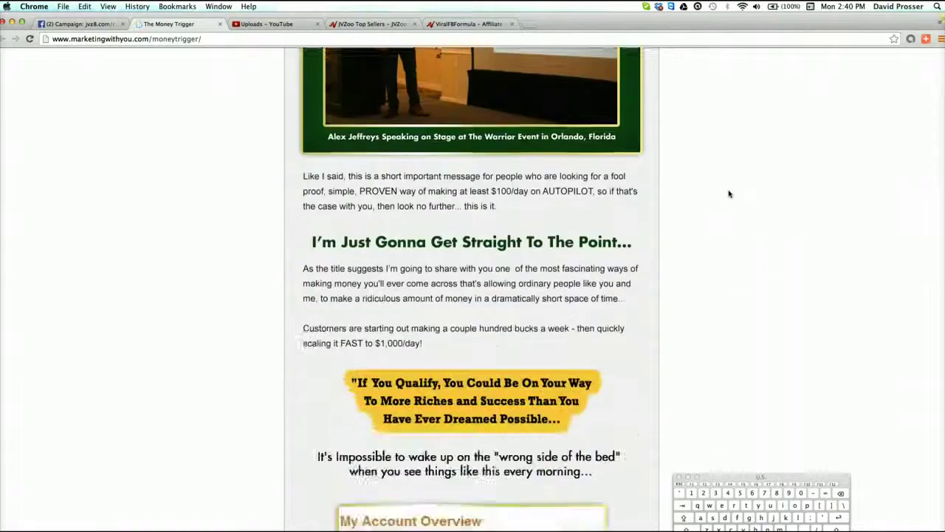
pyautogui.scroll(-20, 729, 194)
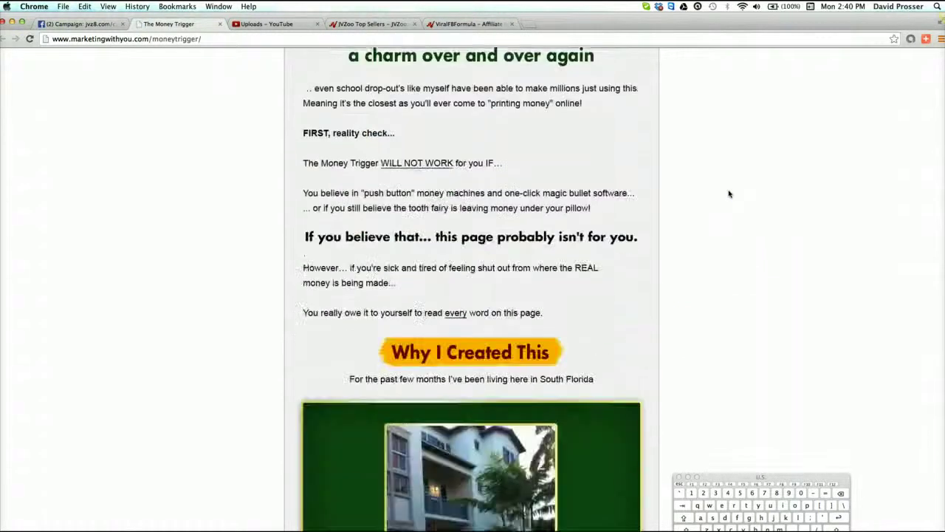
pyautogui.scroll(-3, 728, 194)
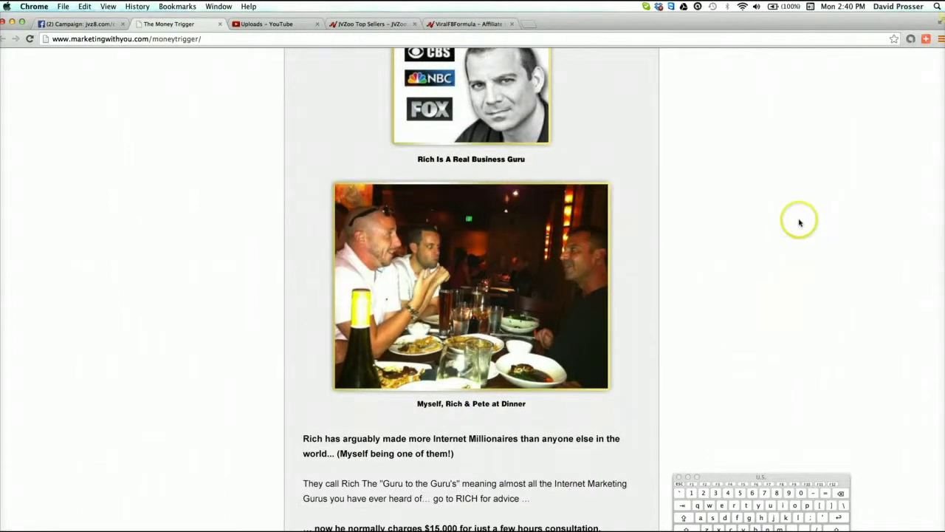
pyautogui.scroll(-15, 799, 221)
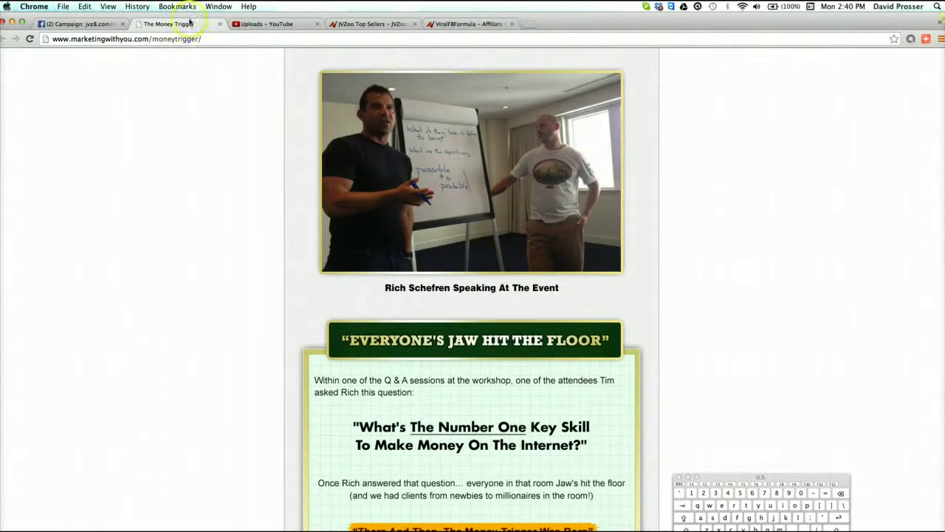
# - Return to the campaign, open its ad for editing and review the image, headline, text and custom audience settings
pyautogui.click(92, 24)
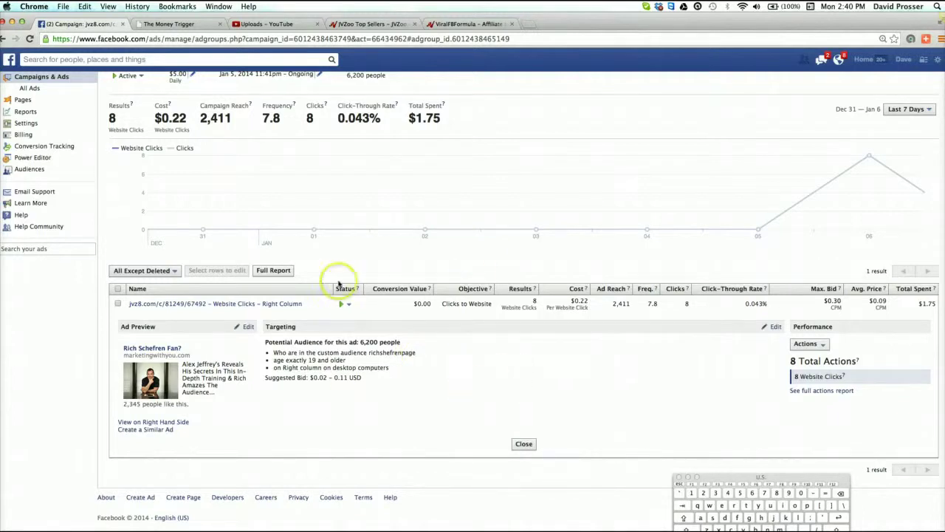
pyautogui.click(777, 330)
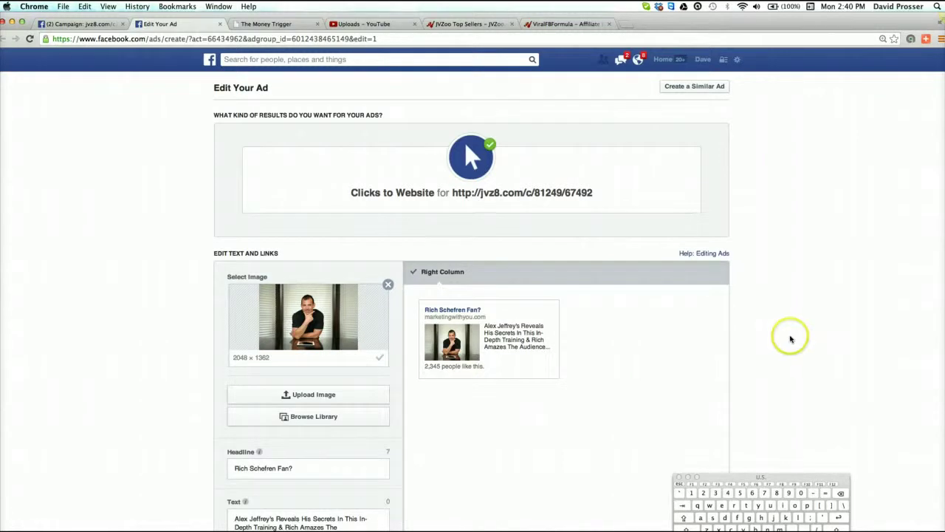
pyautogui.scroll(-5, 790, 339)
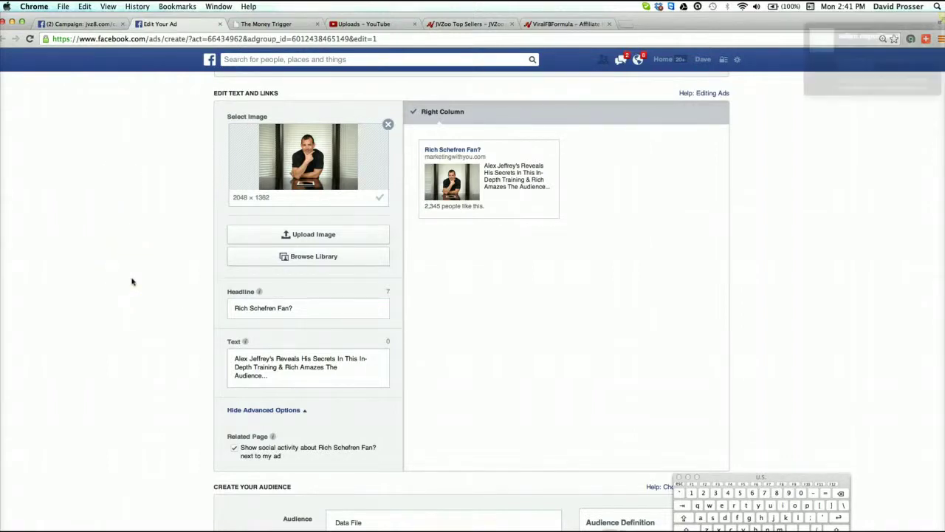
pyautogui.scroll(-4, 132, 281)
pyautogui.scroll(8, 132, 281)
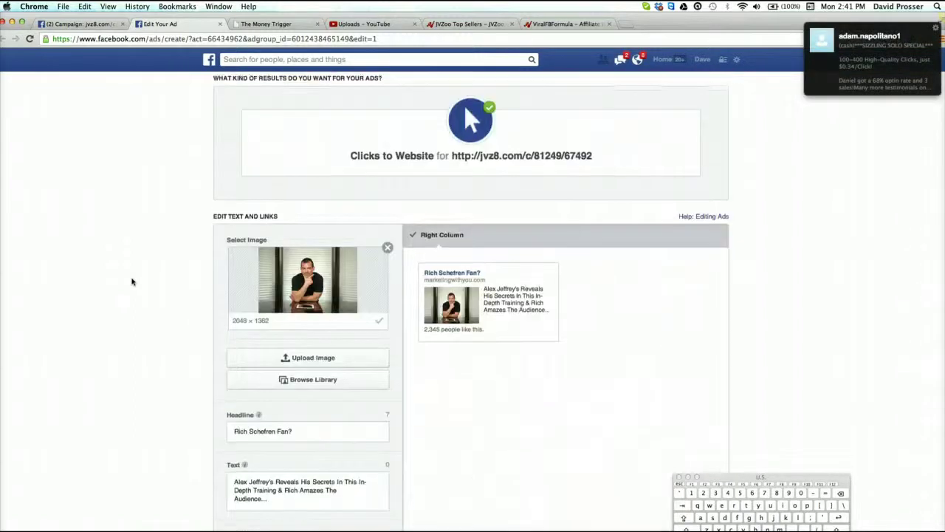
pyautogui.scroll(-4, 133, 282)
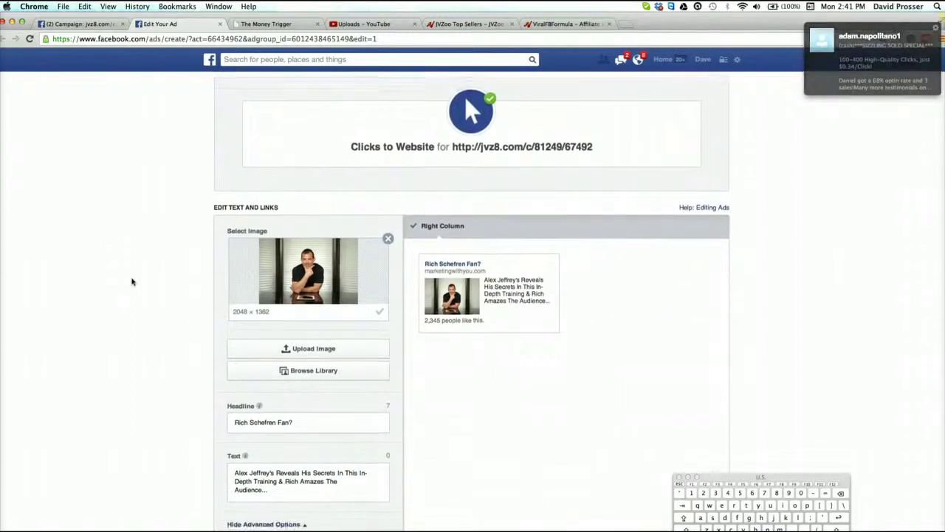
pyautogui.scroll(-6, 132, 282)
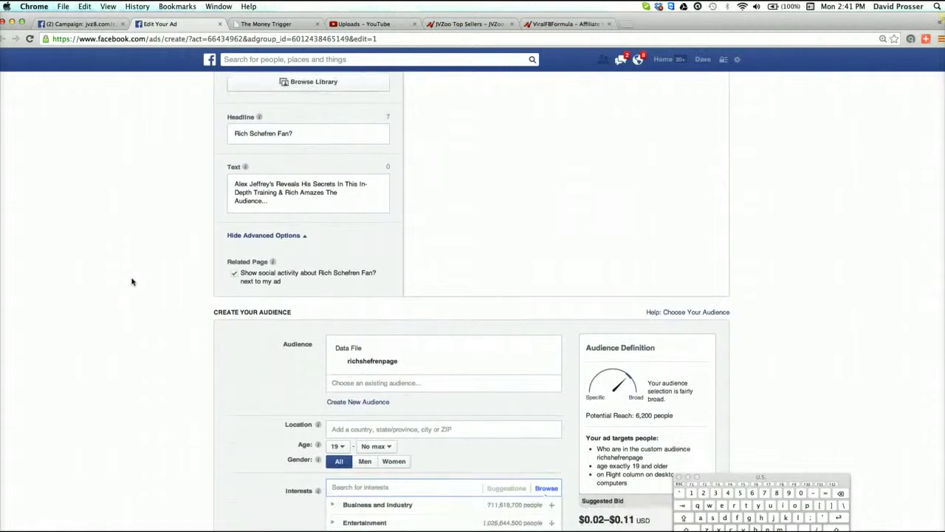
pyautogui.scroll(-6, 132, 281)
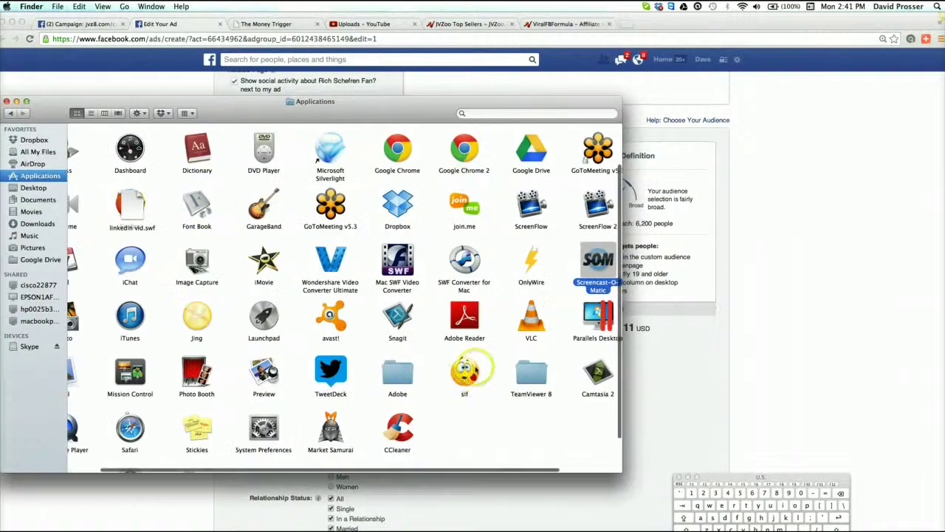
# - Launch the slf application (Social Lead Freak) from the Applications folder and close the Finder window
pyautogui.click(464, 373)
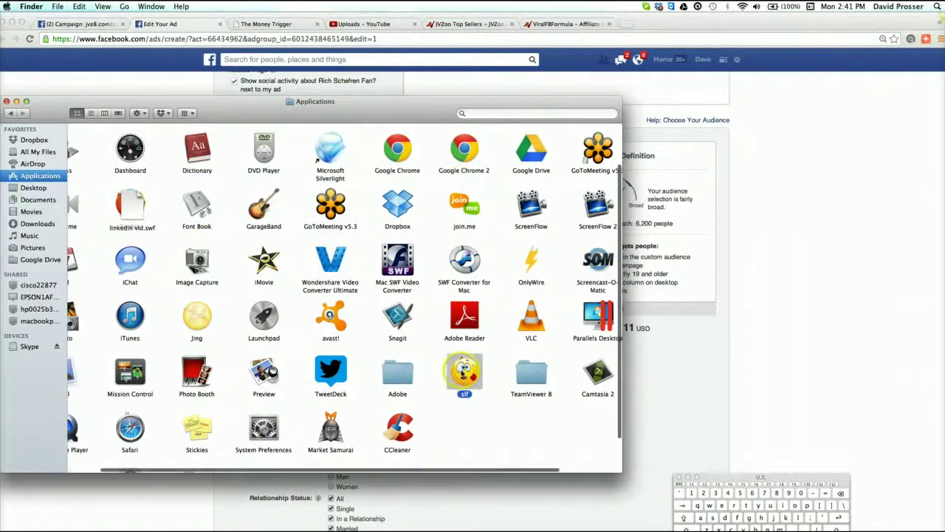
pyautogui.click(7, 101)
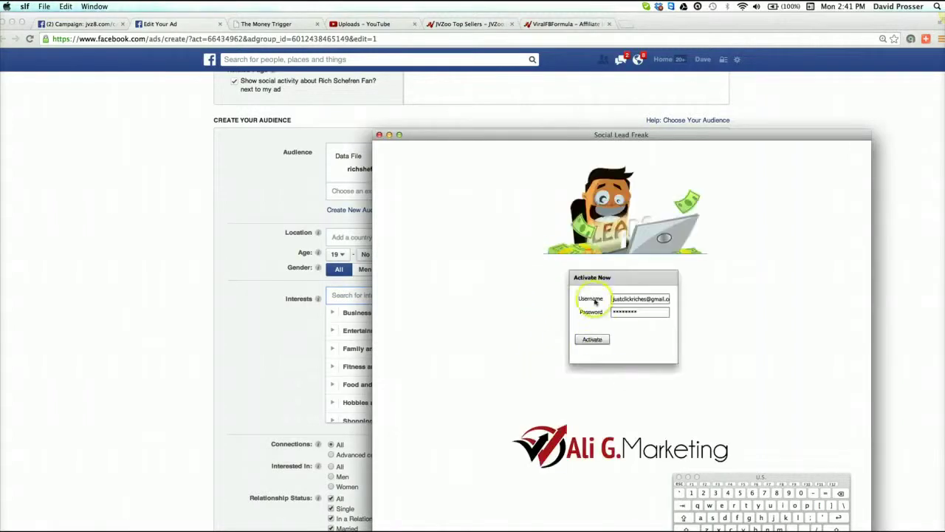
# - Activate Social Lead Freak and log in to Facebook through it, entering the account's e-mail and password
pyautogui.click(595, 341)
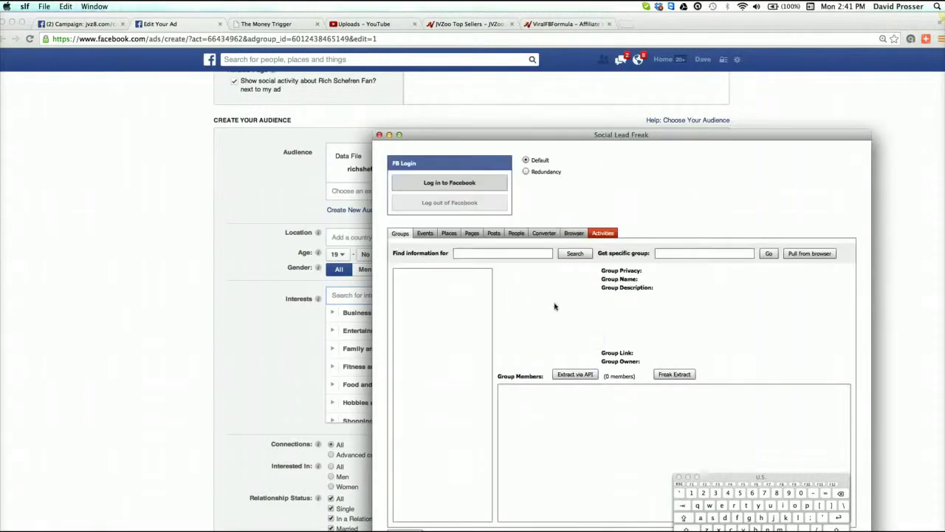
pyautogui.click(457, 183)
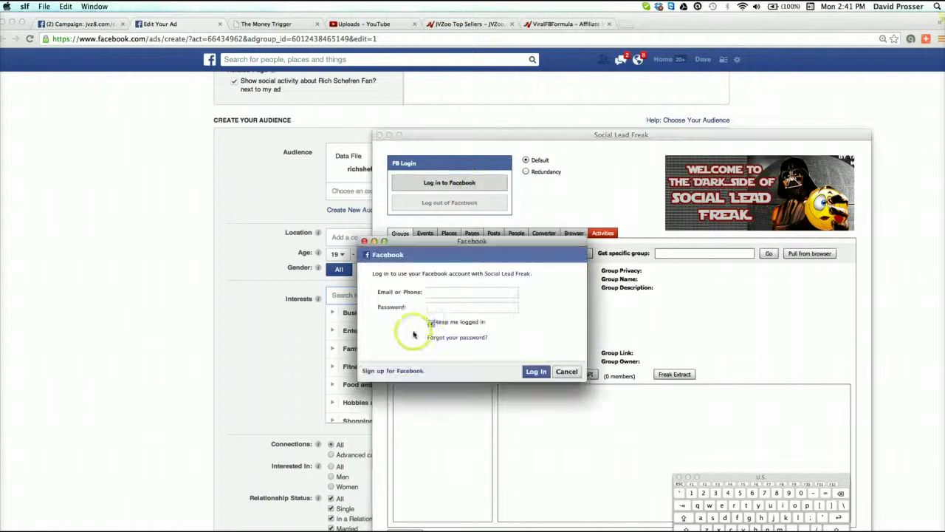
pyautogui.click(440, 292)
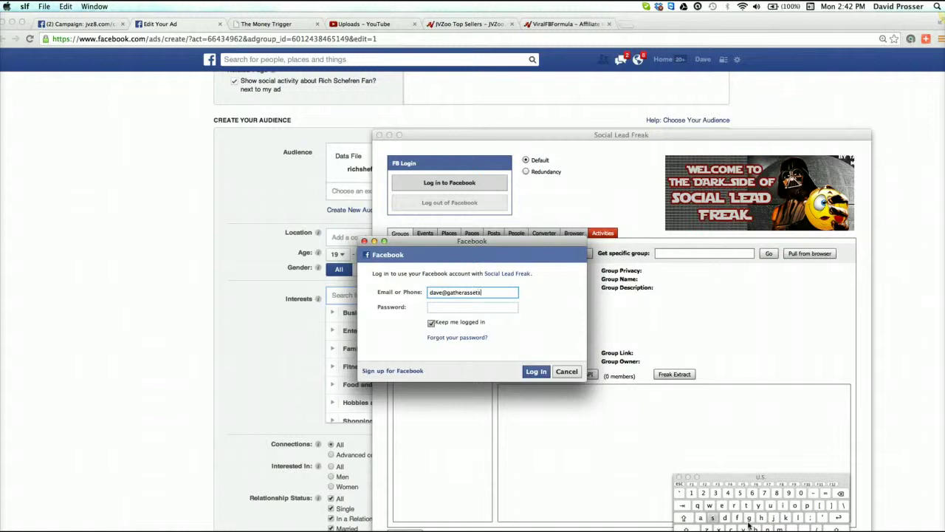
pyautogui.click(473, 307)
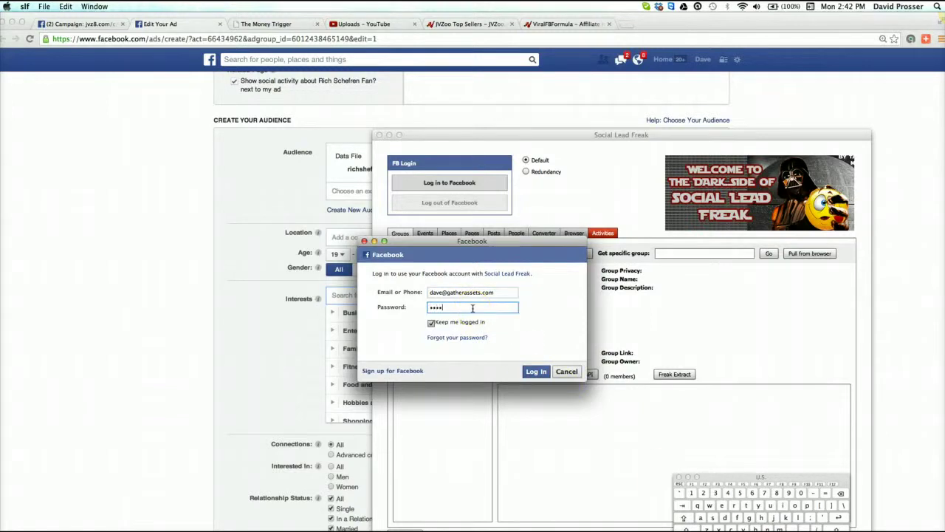
pyautogui.write('•••')
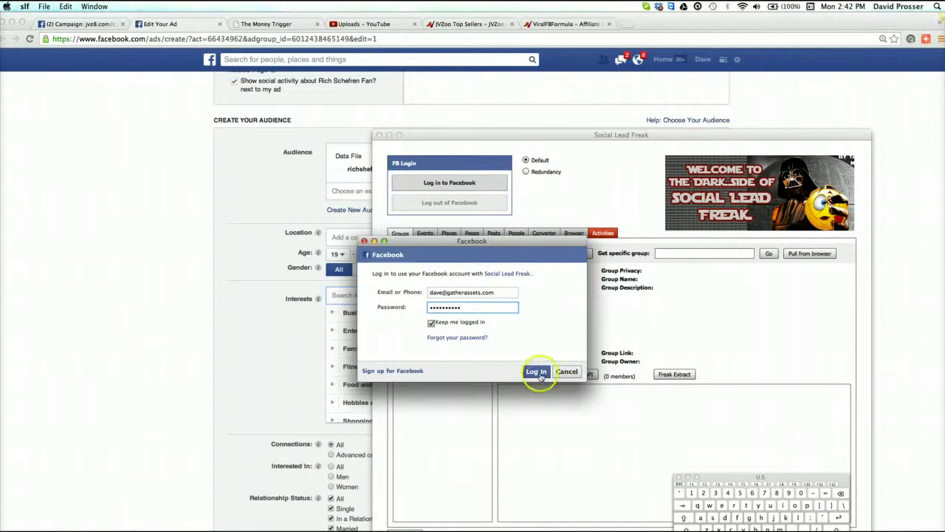
pyautogui.click(537, 372)
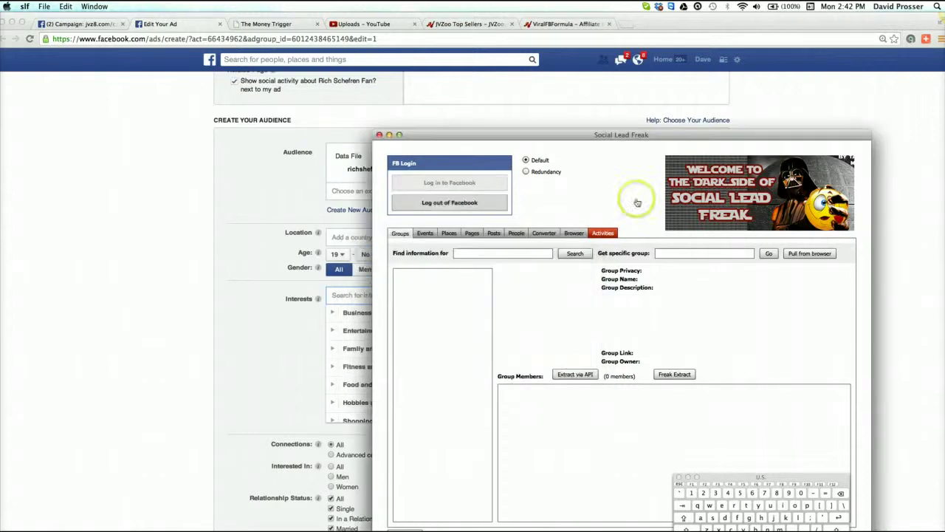
# - Return to the campaign overview in Chrome and copy "Rich Schefren" from the headline in the ad preview
pyautogui.click(152, 192)
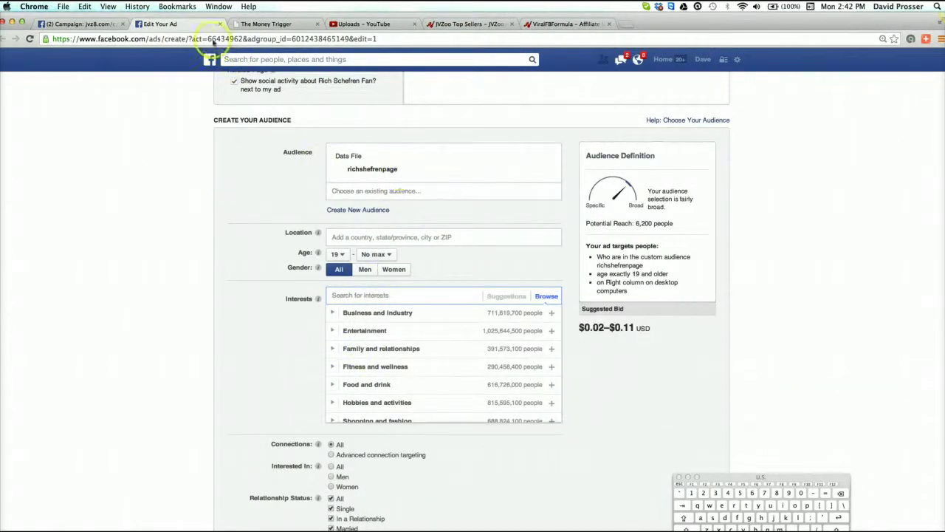
pyautogui.click(85, 24)
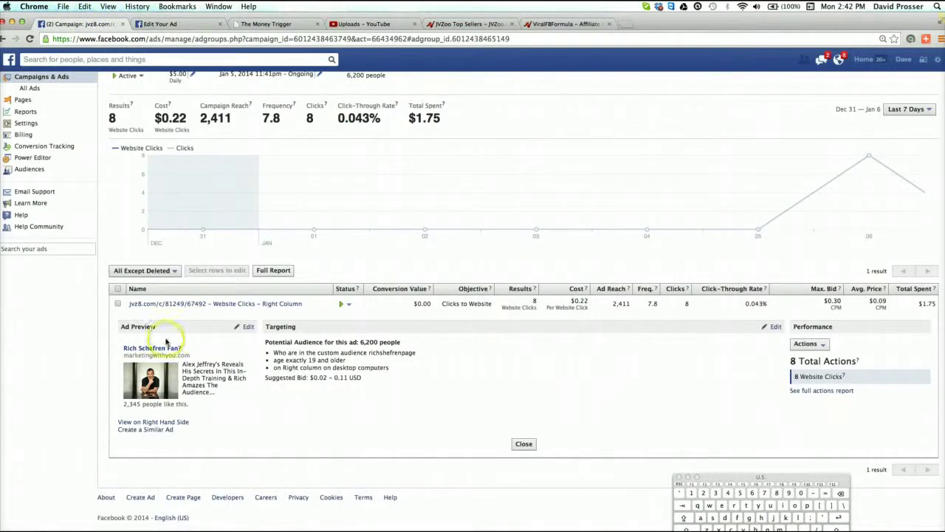
pyautogui.moveTo(183, 348); pyautogui.dragTo(127, 345)
pyautogui.click(126, 347)
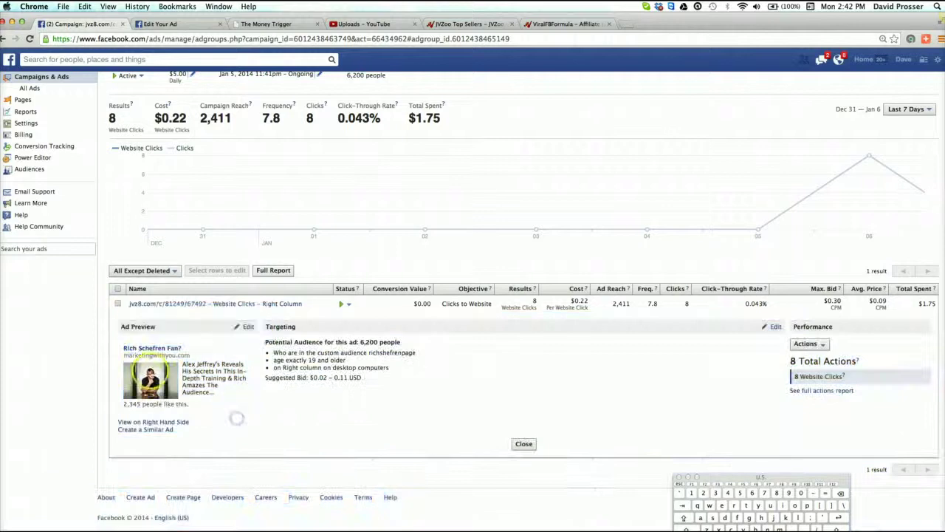
pyautogui.click(122, 350)
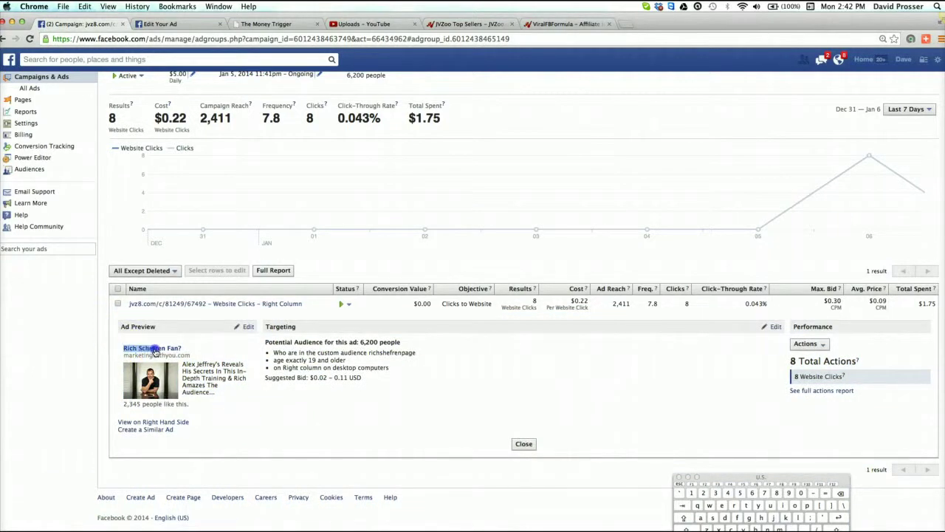
pyautogui.moveTo(160, 350); pyautogui.dragTo(164, 351)
# - Switch back to Social Lead Freak and search Facebook pages for the keyword "Rich Schefren"
pyautogui.press('super+Tab')
pyautogui.click(470, 233)
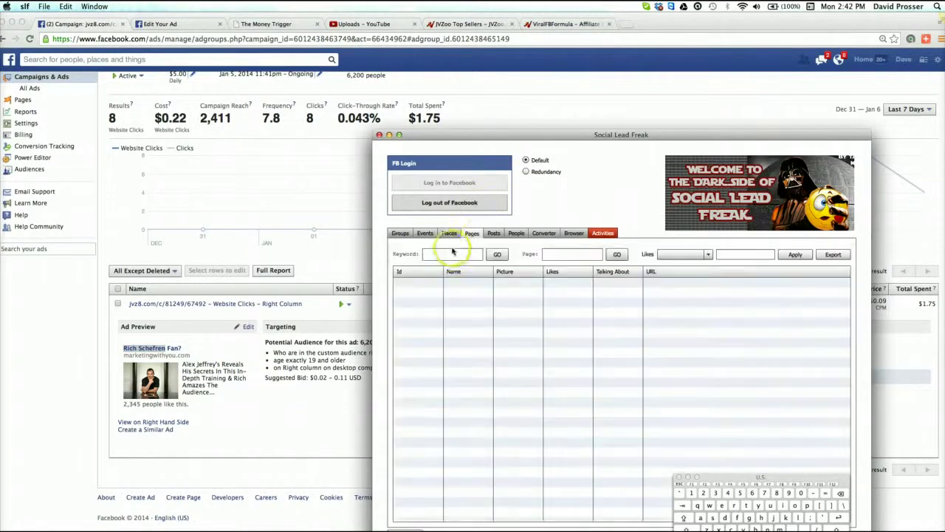
pyautogui.click(446, 255)
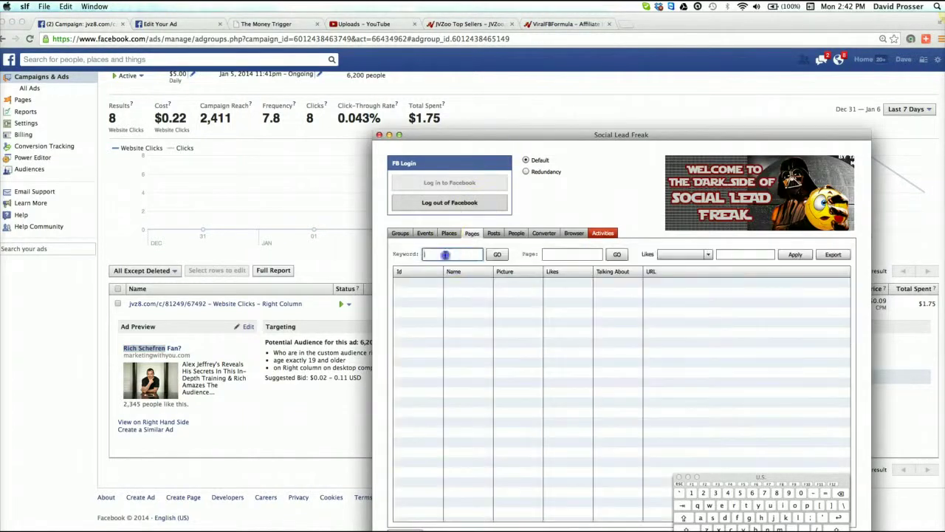
pyautogui.click(496, 255)
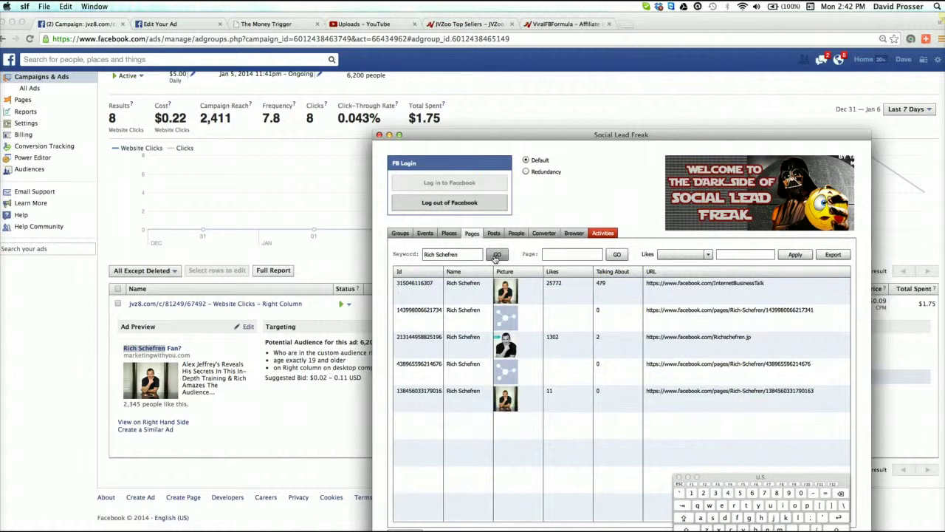
# - Look at the extraction options for the InternetBusinessTalk page, including "Extract comment + like uids", and go back to Chrome
pyautogui.click(475, 298)
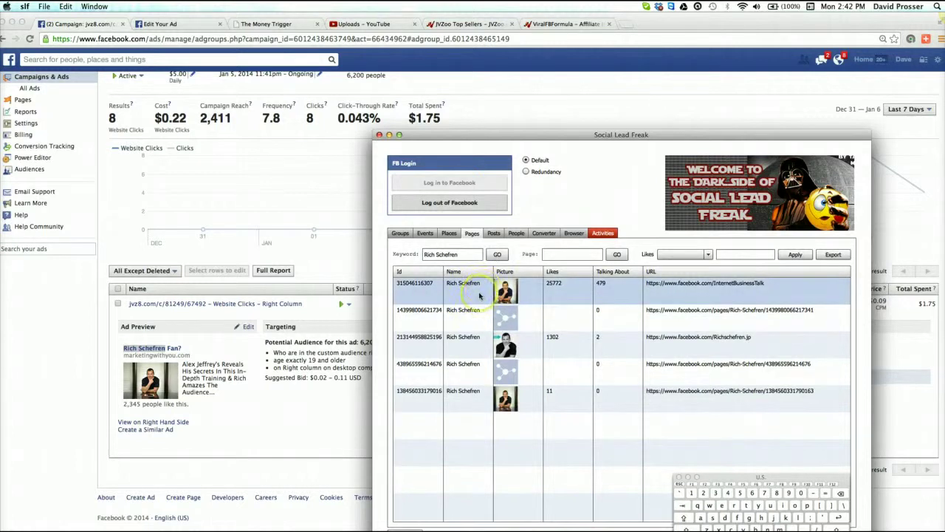
pyautogui.rightClick(480, 296)
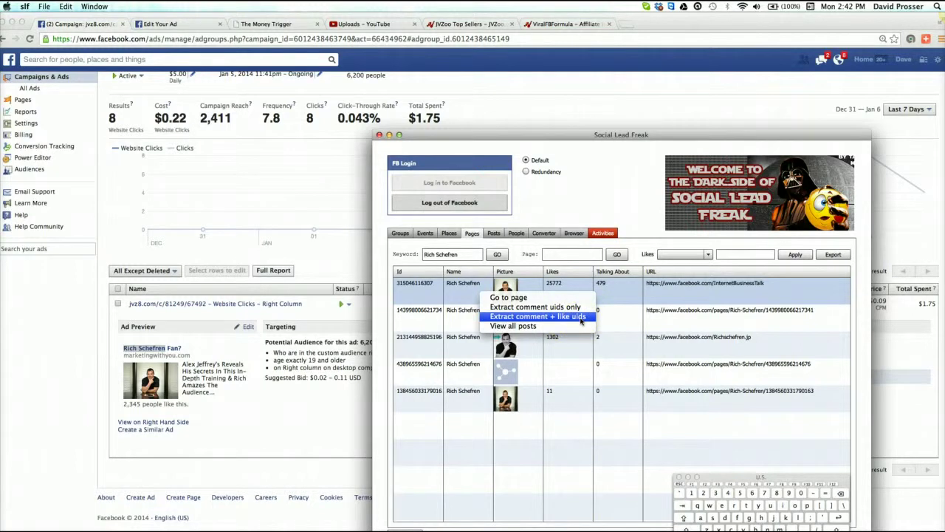
pyautogui.click(666, 105)
pyautogui.click(434, 228)
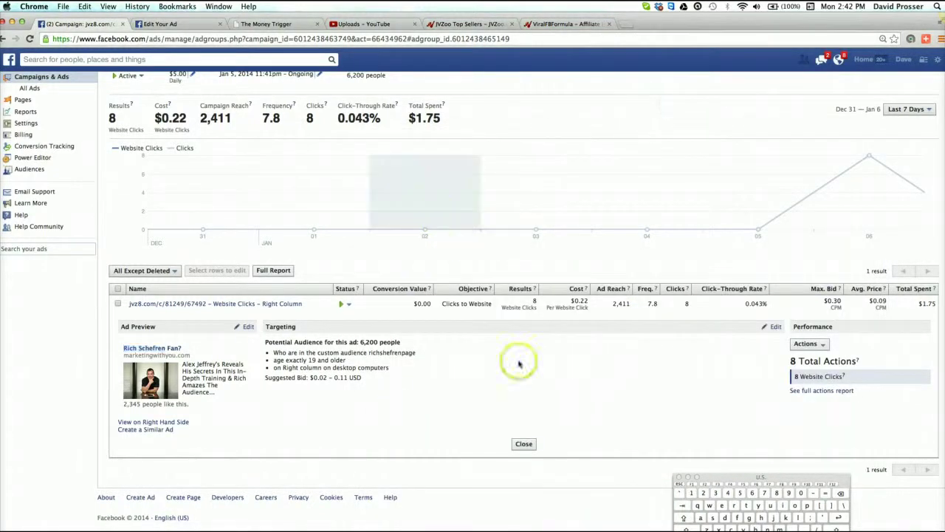
# - Reopen the ad editor and review the Rich Schefren ad's headline, custom audience, targeting, campaign budget and bidding settings
pyautogui.click(159, 24)
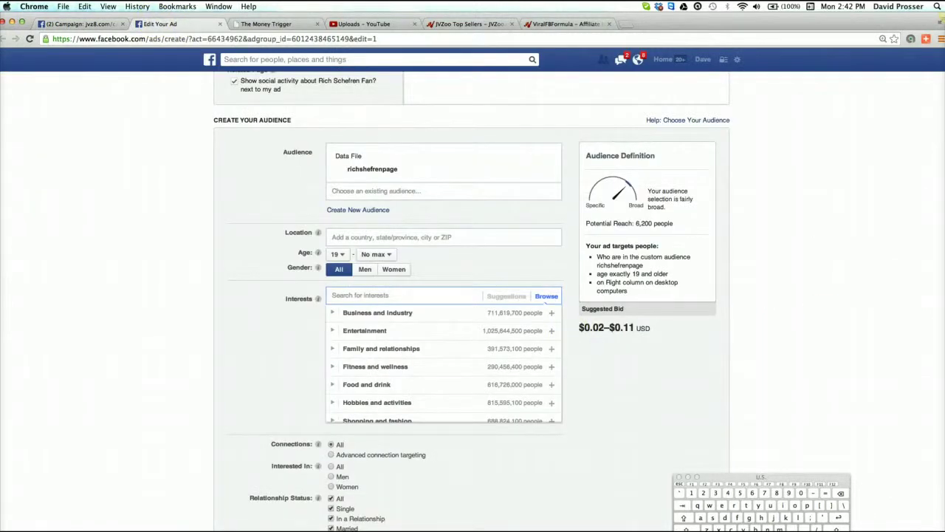
pyautogui.scroll(-15, 472, 296)
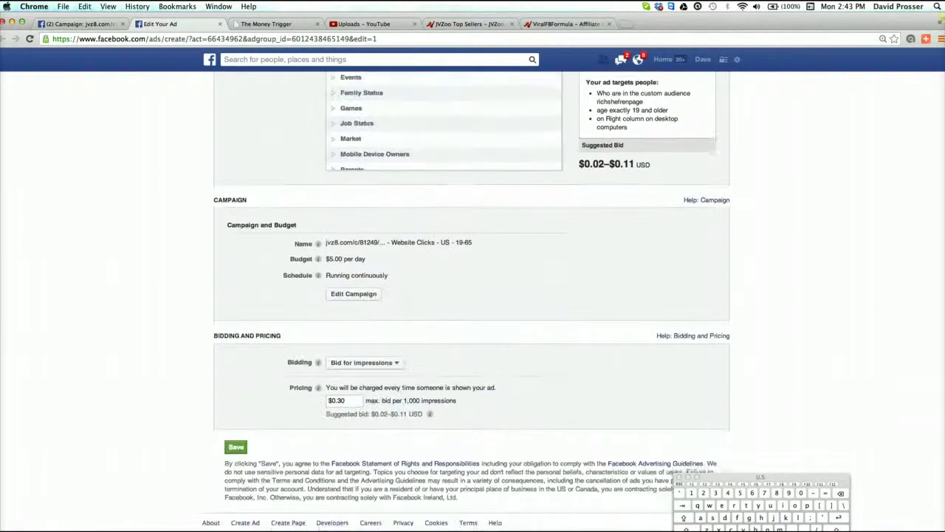
pyautogui.scroll(15, 473, 296)
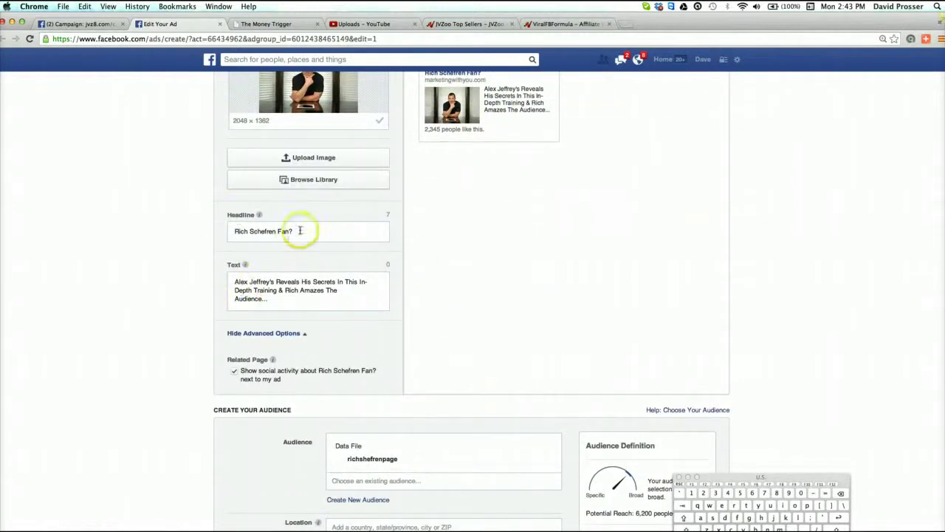
pyautogui.scroll(-5, 682, 259)
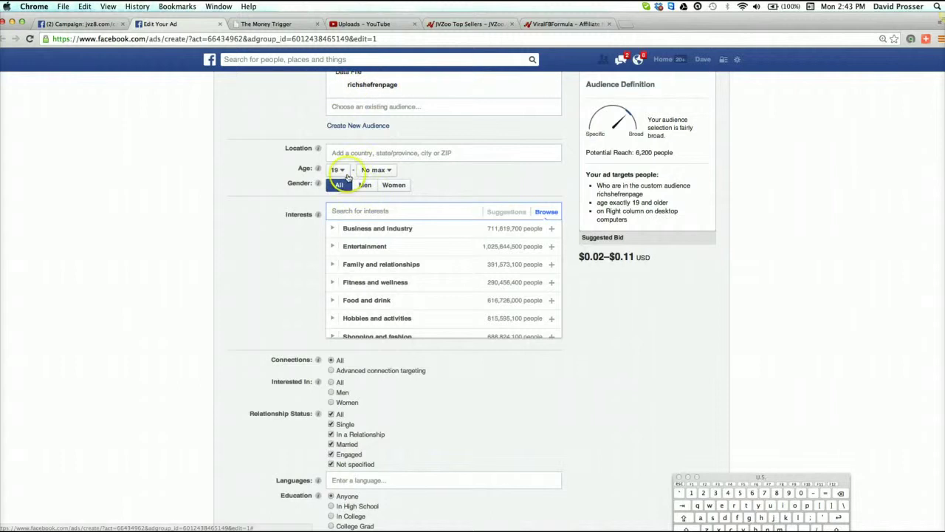
pyautogui.scroll(2, 239, 232)
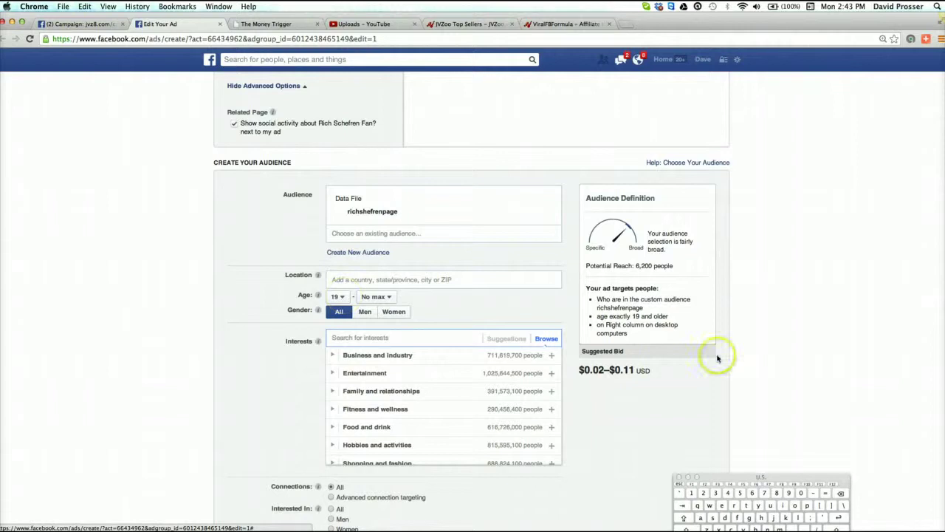
pyautogui.scroll(-3, 787, 370)
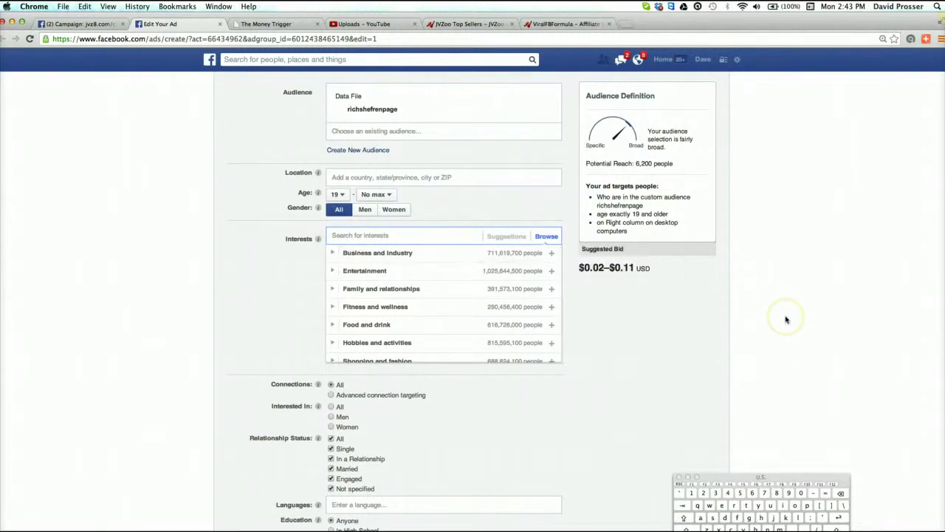
pyautogui.scroll(-10, 786, 319)
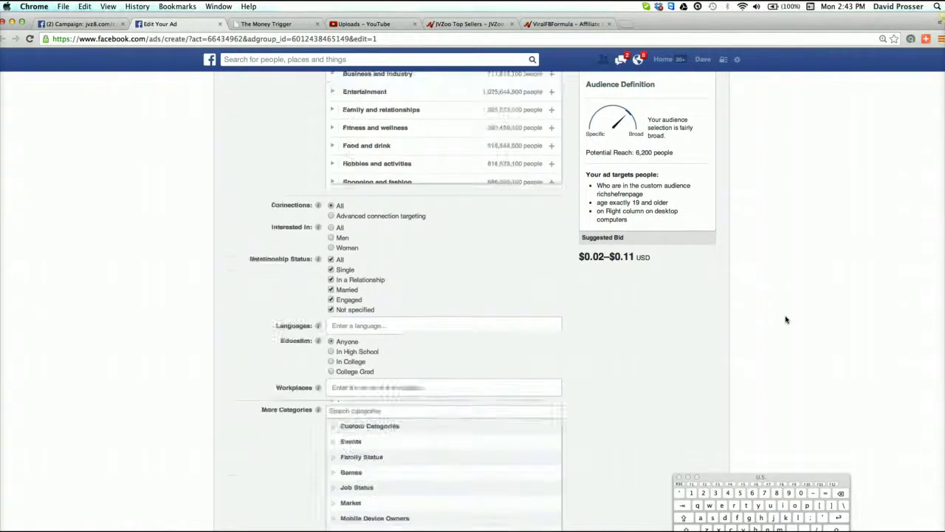
pyautogui.scroll(-7, 786, 319)
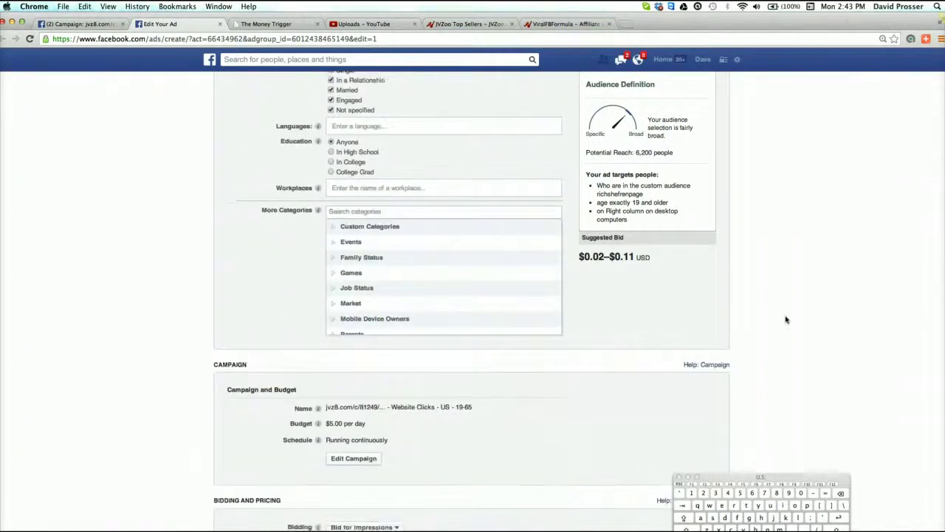
pyautogui.scroll(-1, 831, 295)
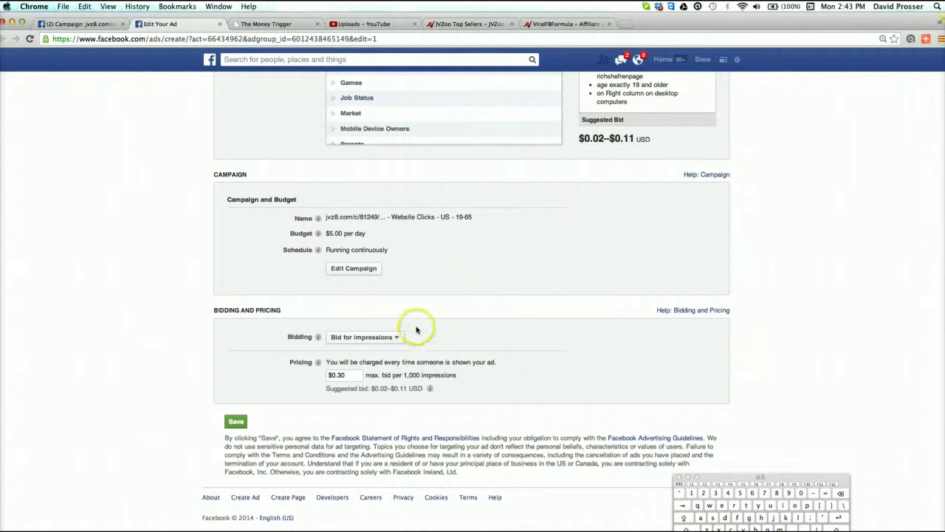
# - Try Bid for clicks with a manually set maximum CPC bid and restore the ad's bidding to Bid for impressions
pyautogui.click(393, 337)
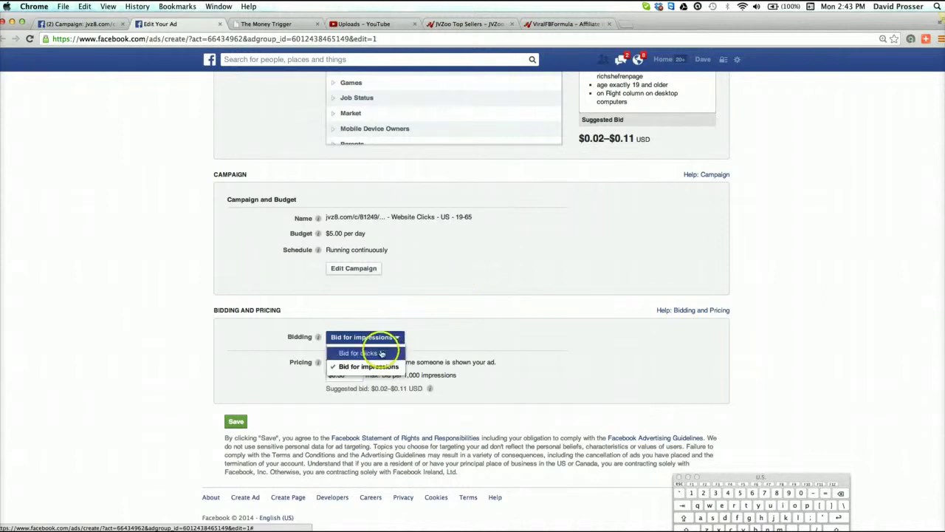
pyautogui.click(382, 353)
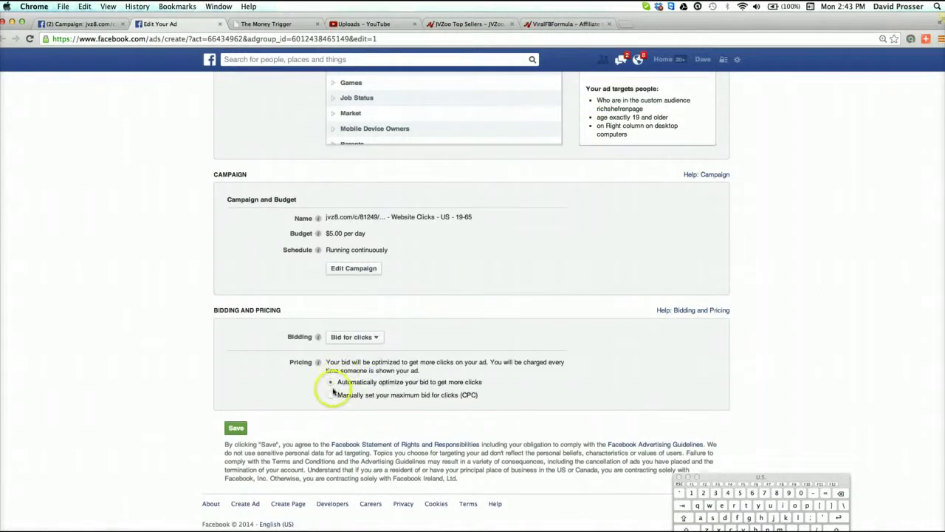
pyautogui.click(332, 397)
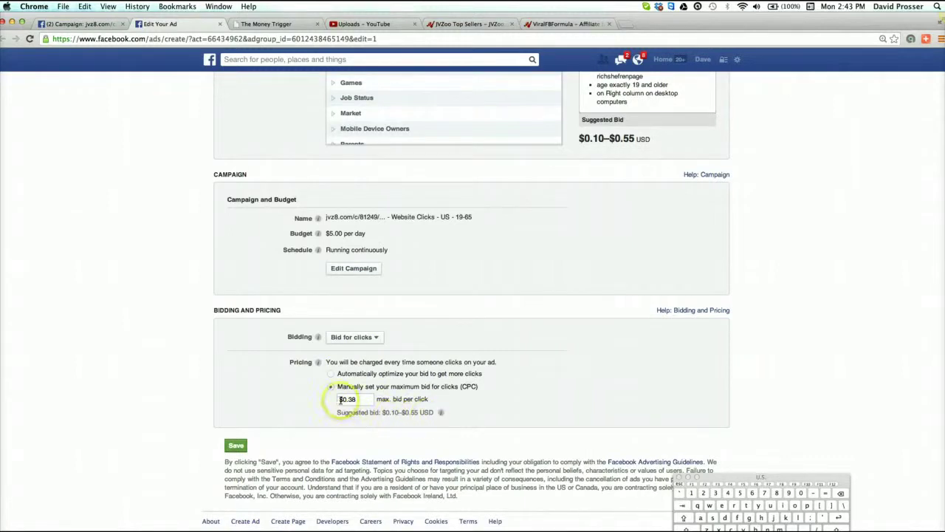
pyautogui.click(359, 398)
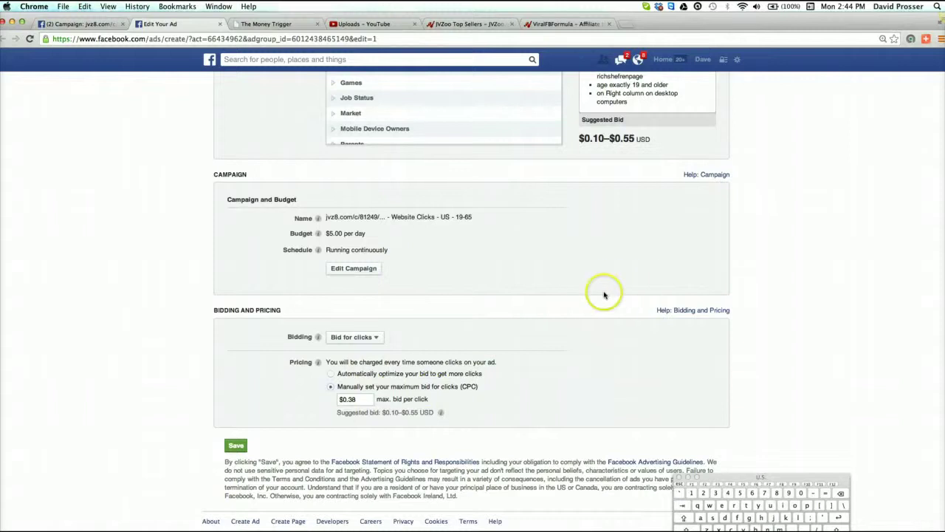
pyautogui.scroll(1, 604, 296)
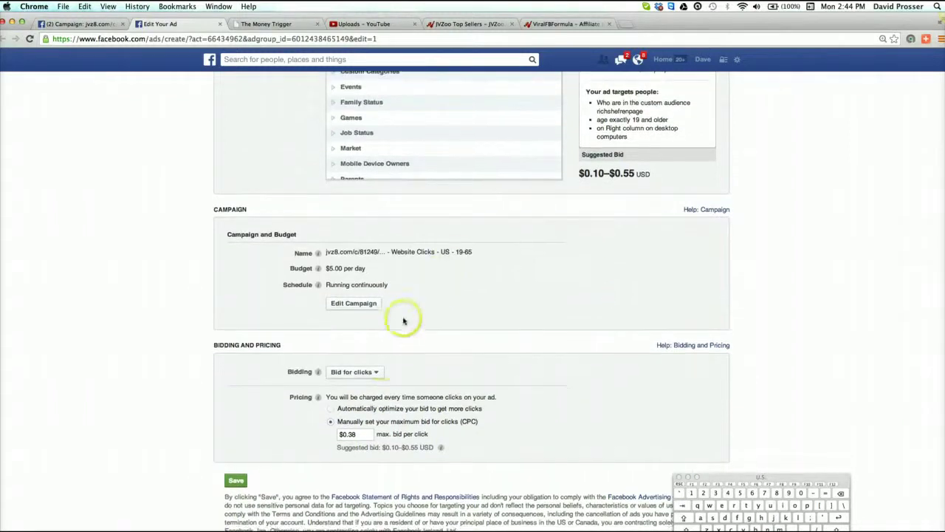
pyautogui.click(380, 374)
pyautogui.click(369, 401)
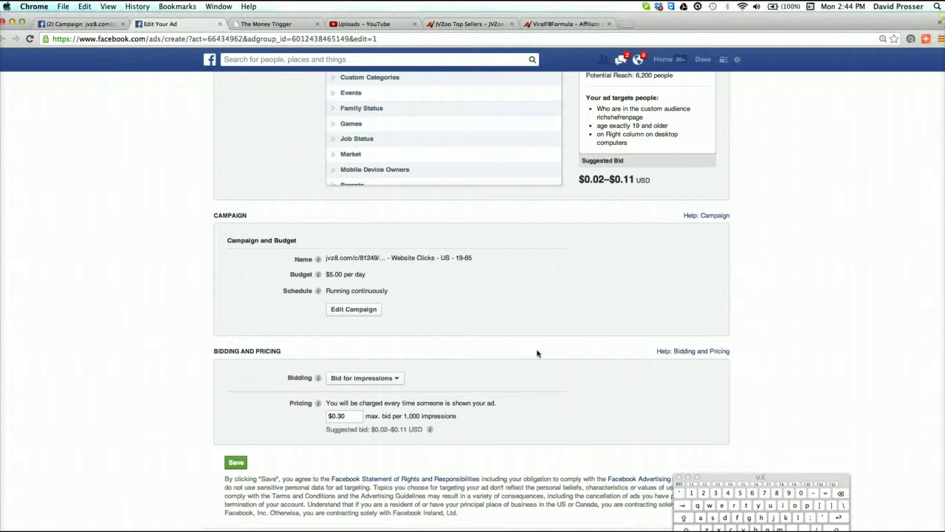
# - Look over the ad's settings once more, close the ad editor and return to the campaign overview
pyautogui.scroll(5, 537, 353)
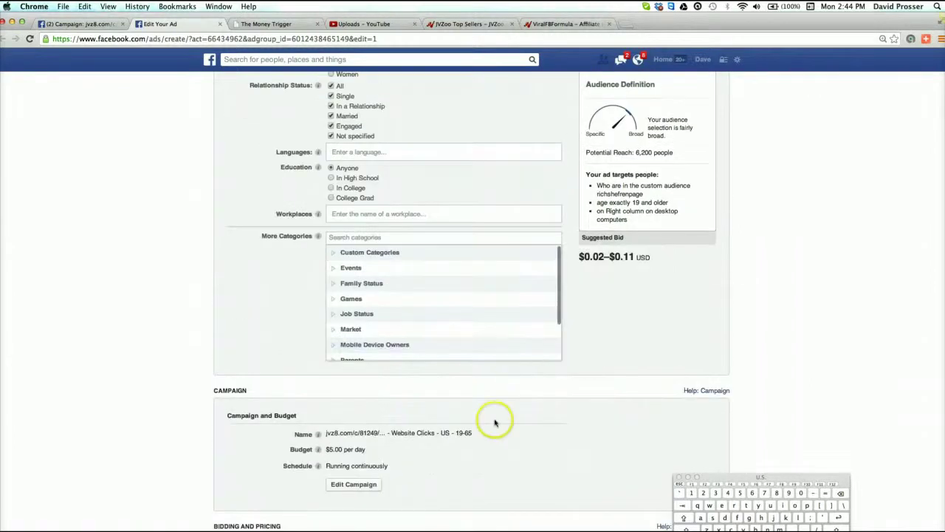
pyautogui.scroll(-7, 494, 422)
pyautogui.scroll(8, 592, 290)
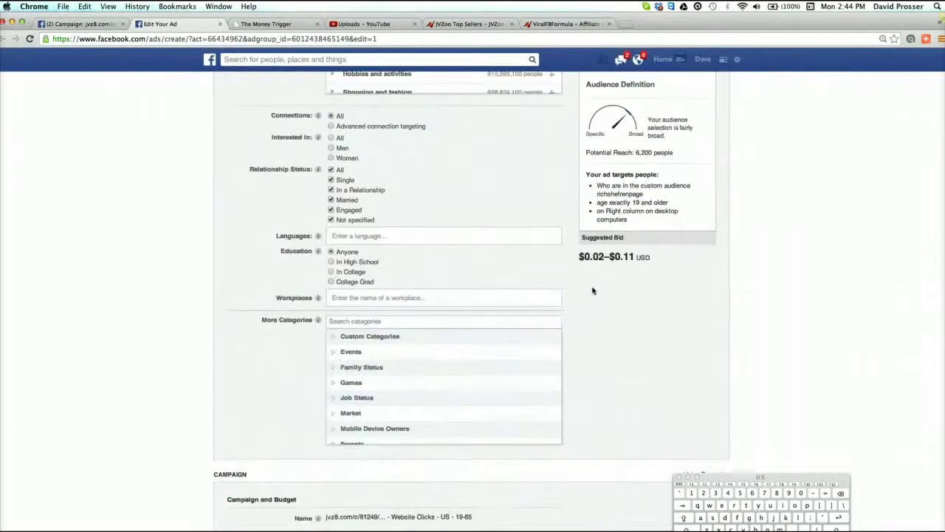
pyautogui.scroll(10, 629, 331)
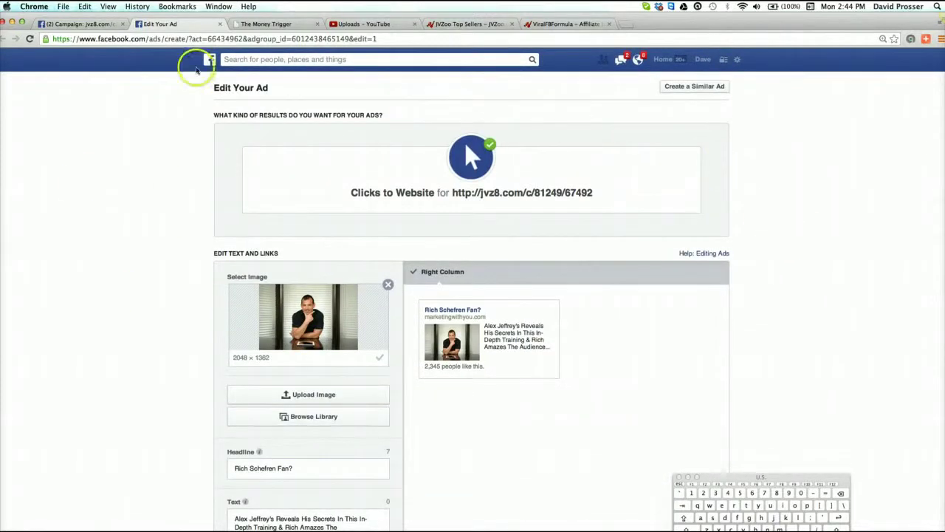
pyautogui.click(220, 24)
pyautogui.click(561, 190)
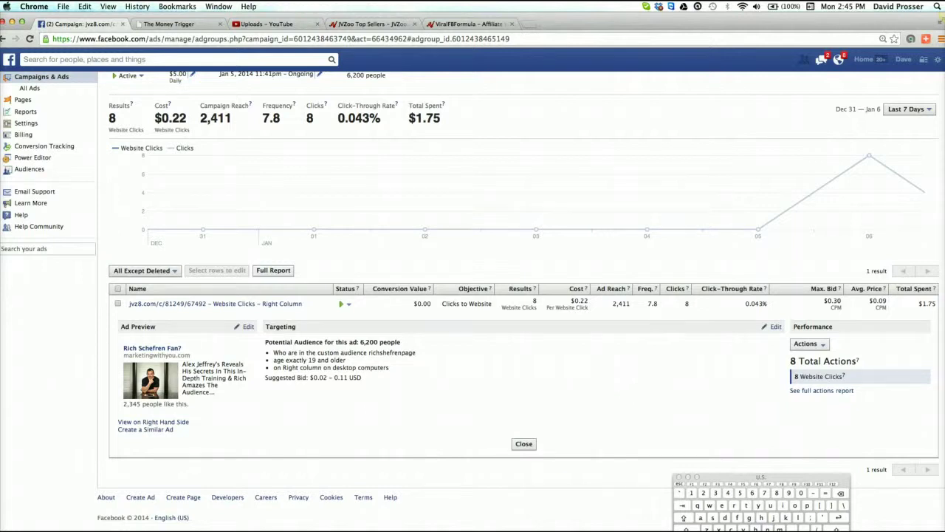
# - Switch to Social Lead Freak and search its Facebook pages for the keyword "Mike Filsaime"
pyautogui.press('super+Tab')
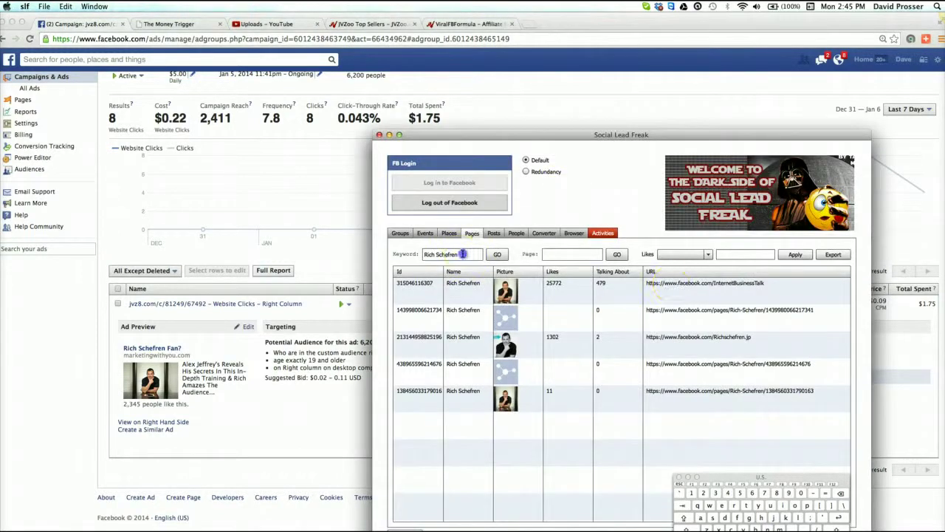
pyautogui.moveTo(463, 254); pyautogui.dragTo(419, 254)
pyautogui.write('M')
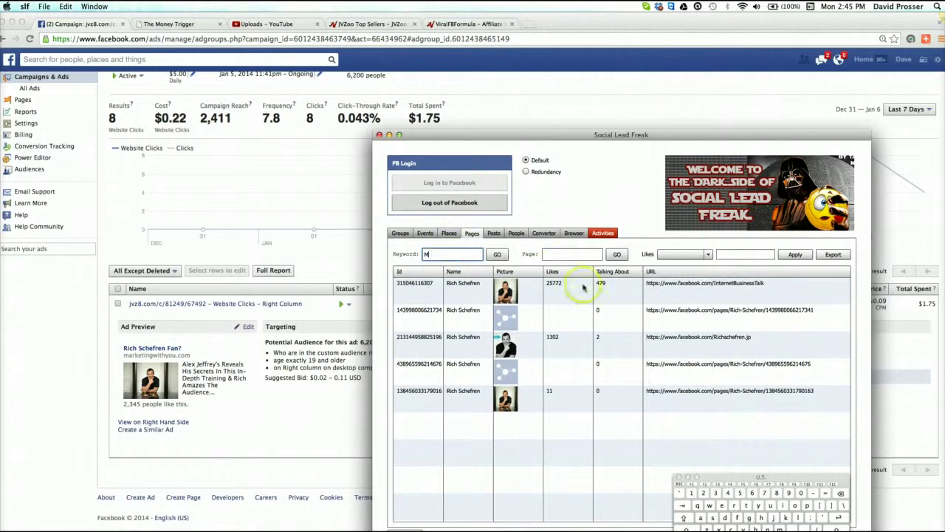
pyautogui.write('i')
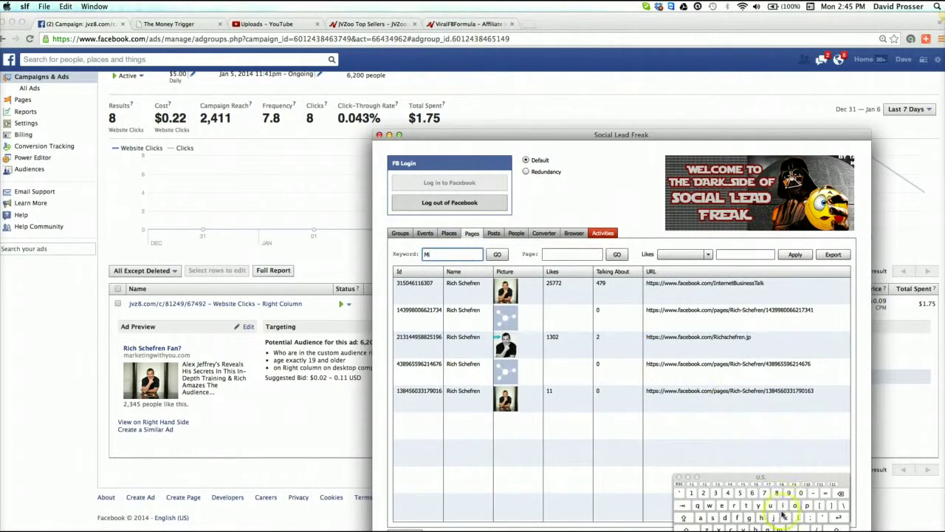
pyautogui.write('ke Filsaime')
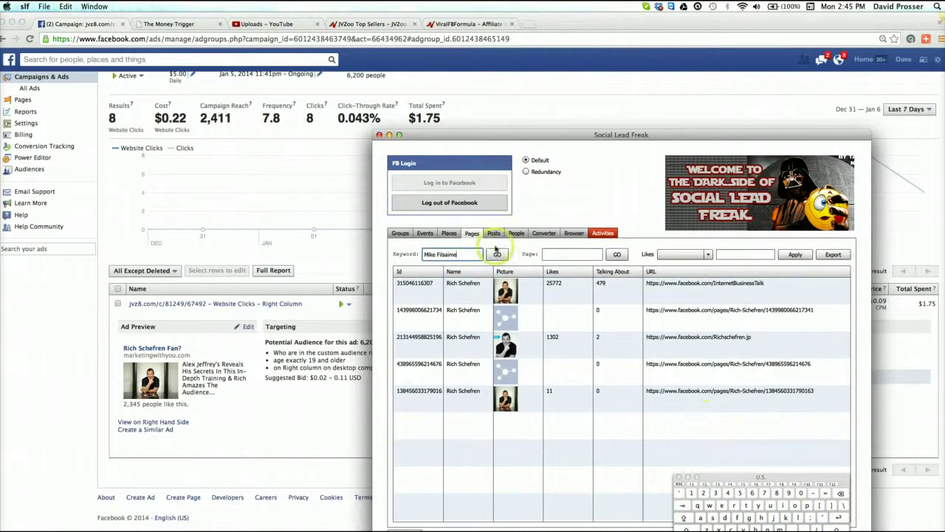
pyautogui.click(497, 254)
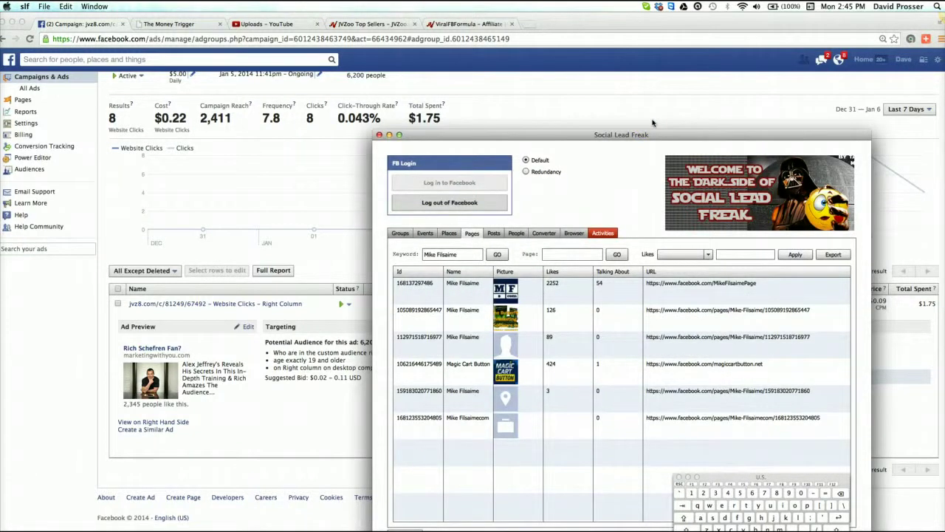
pyautogui.click(502, 293)
# - Open facebook.com in a new Chrome tab and look up "mike filsaime" in the Facebook search
pyautogui.click(531, 25)
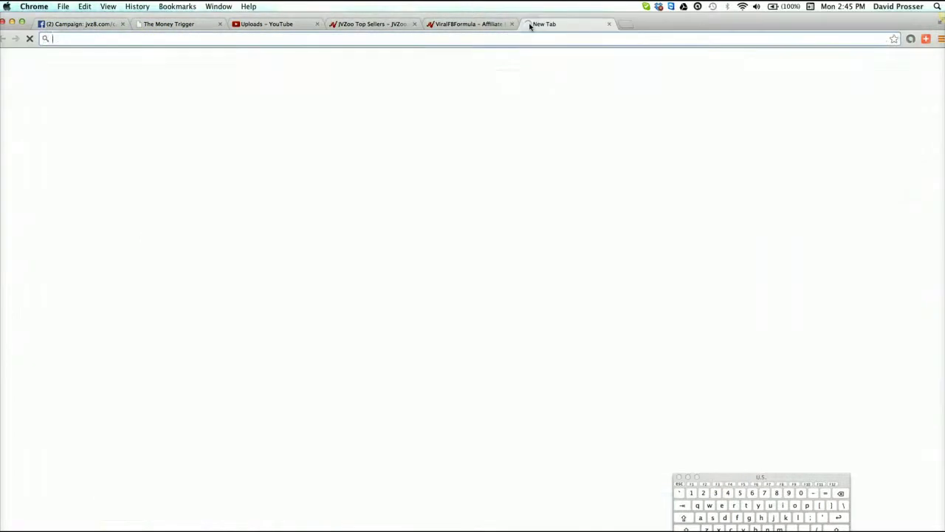
pyautogui.write('facebook.com')
pyautogui.press('Return')
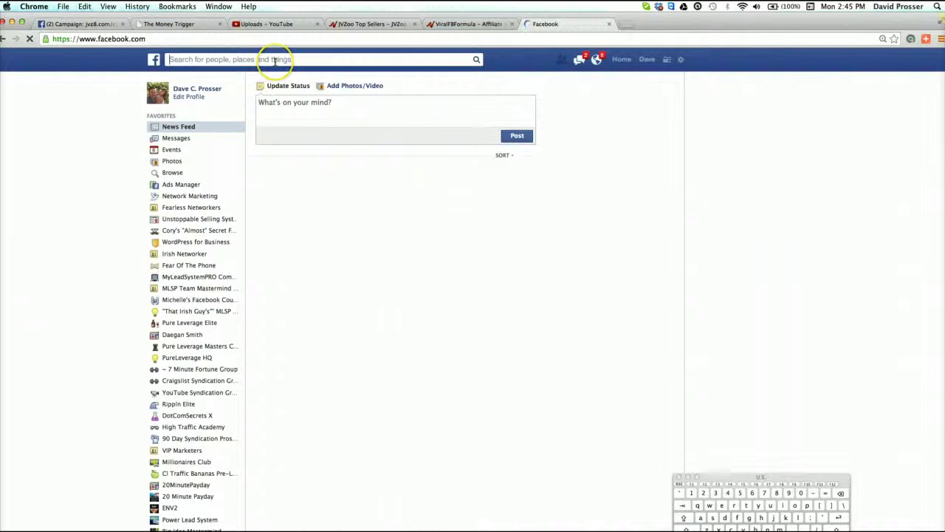
pyautogui.click(274, 62)
pyautogui.write('mi')
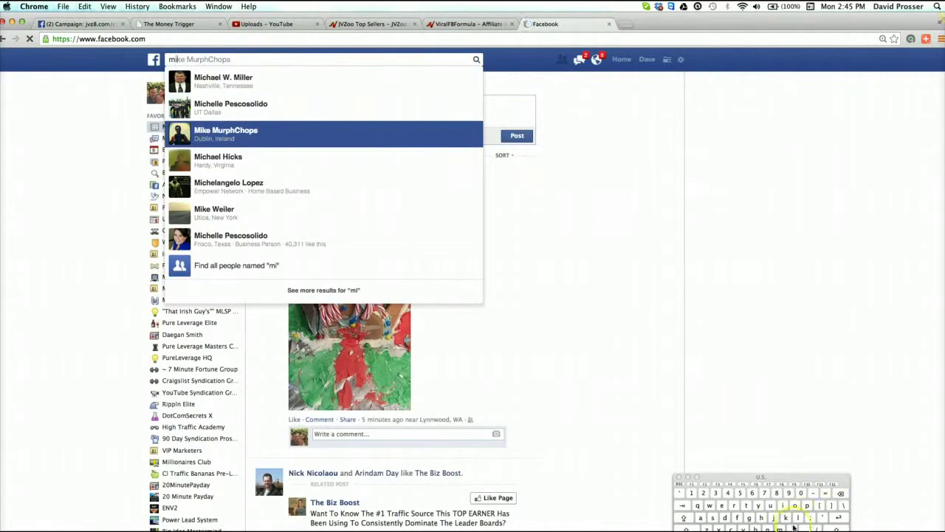
pyautogui.write('ke fl')
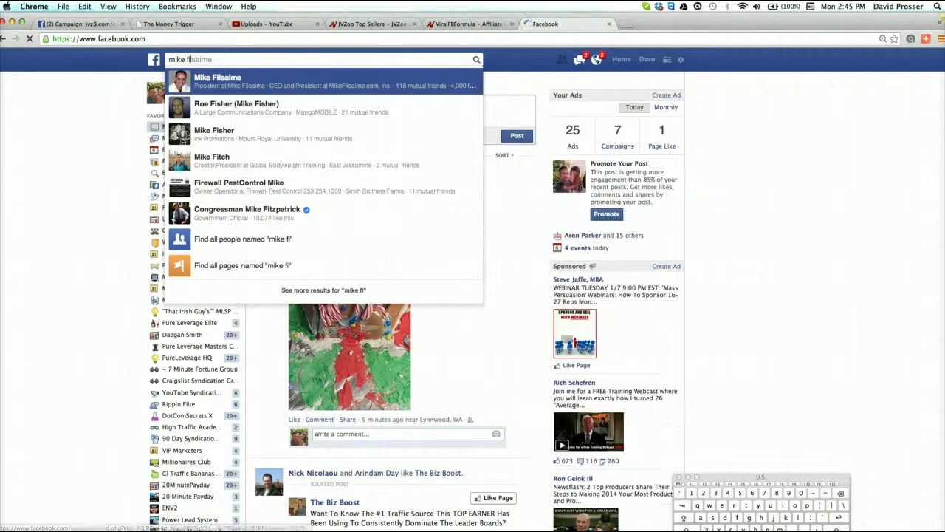
pyautogui.write('l')
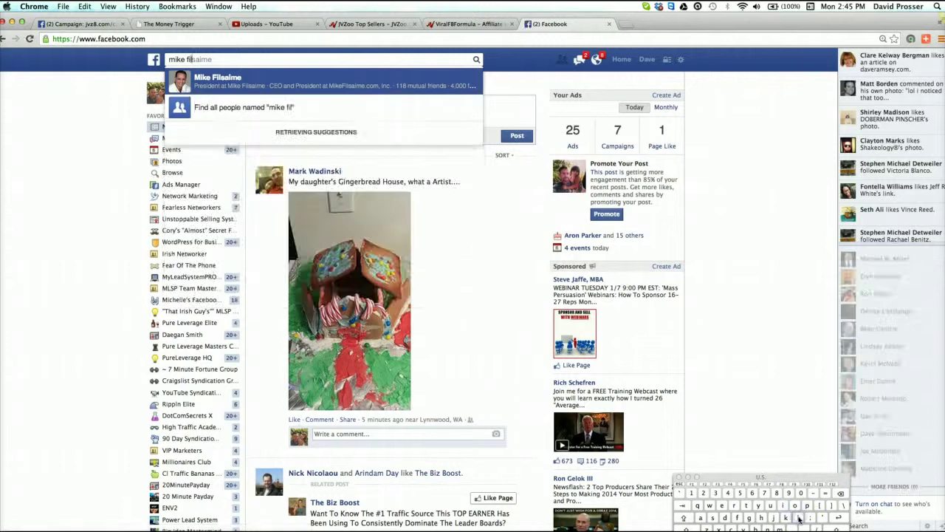
pyautogui.write('saime')
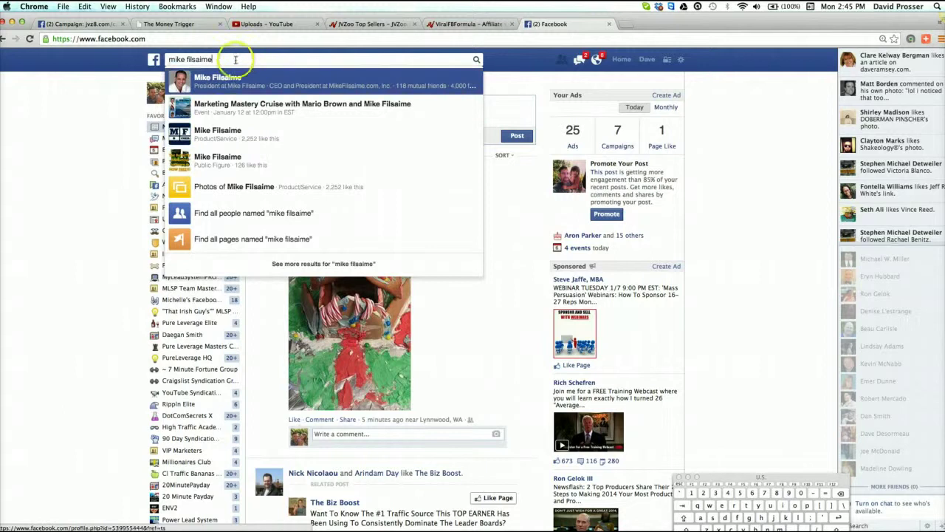
# - Search Facebook for "matt bacak", open the Matt Bacak public figure page and skim its posts
pyautogui.moveTo(222, 59); pyautogui.dragTo(169, 59)
pyautogui.write('matt')
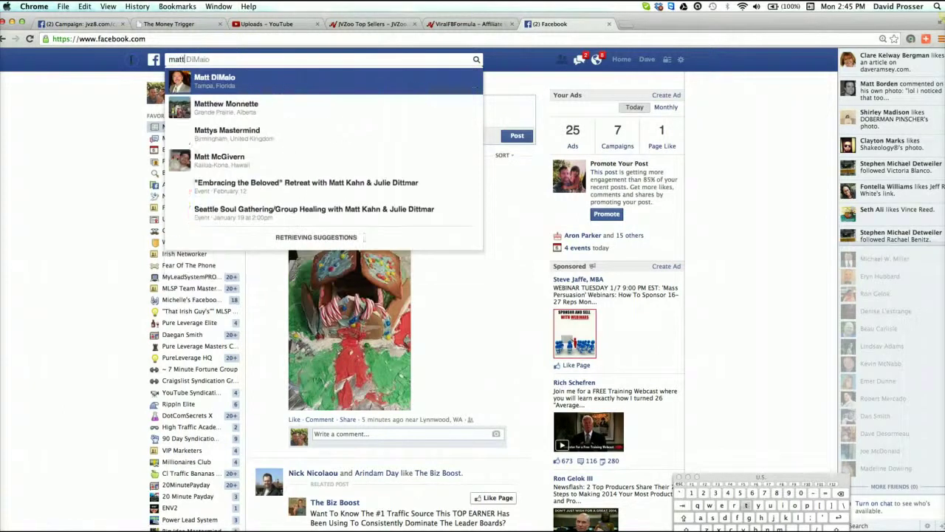
pyautogui.write(' ba')
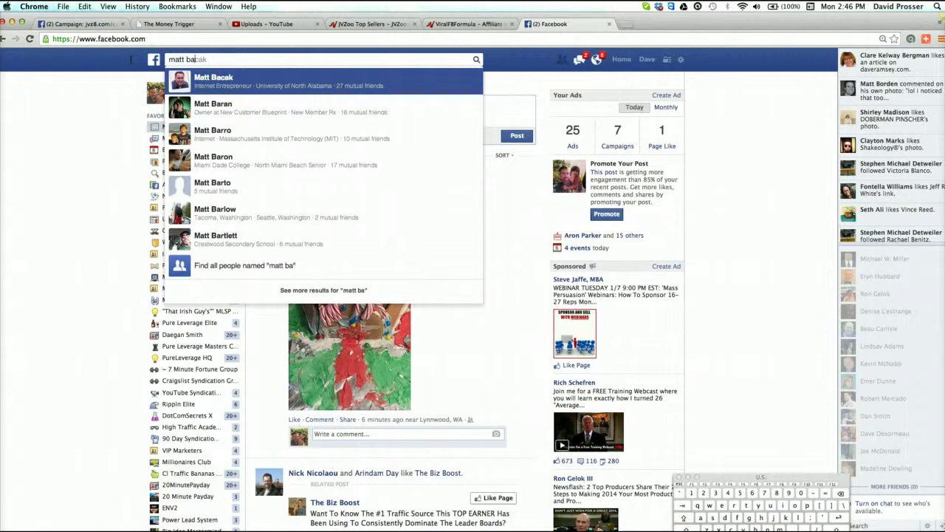
pyautogui.write('ca')
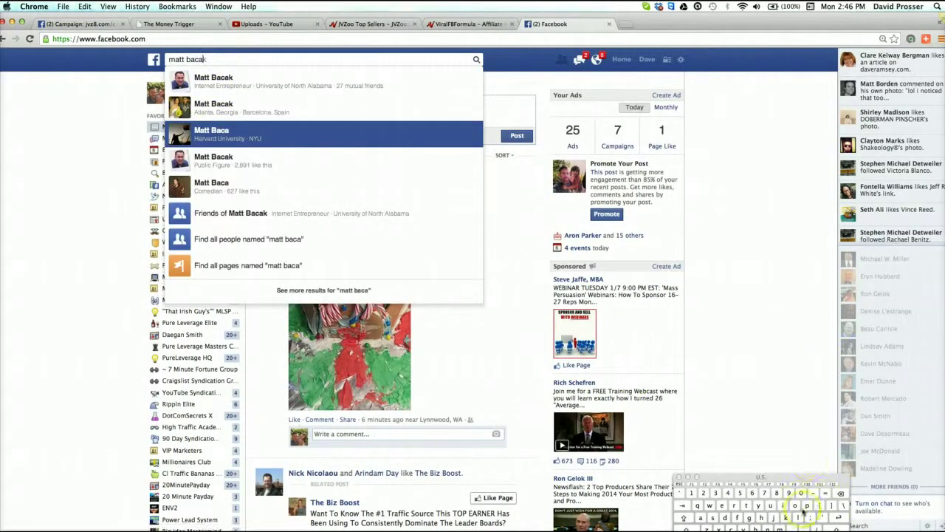
pyautogui.write('k')
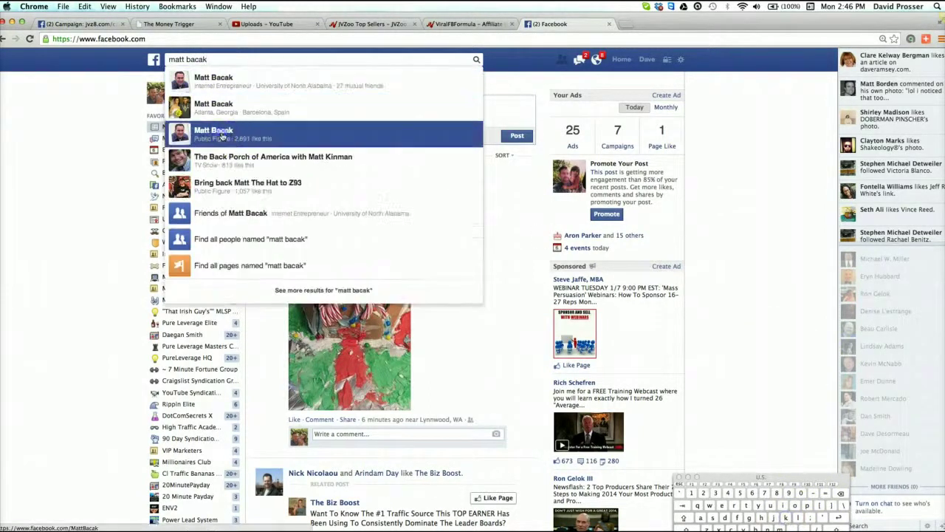
pyautogui.click(231, 139)
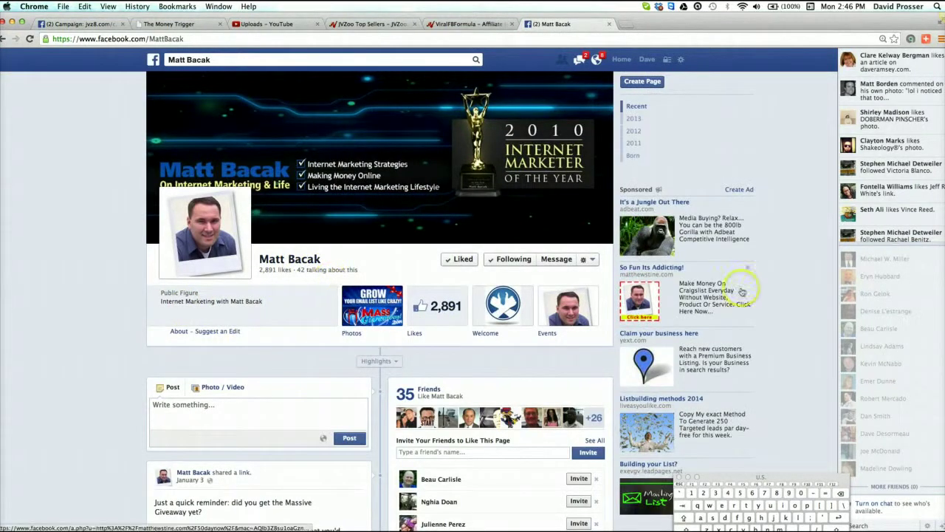
pyautogui.scroll(-5, 760, 289)
pyautogui.scroll(-10, 760, 289)
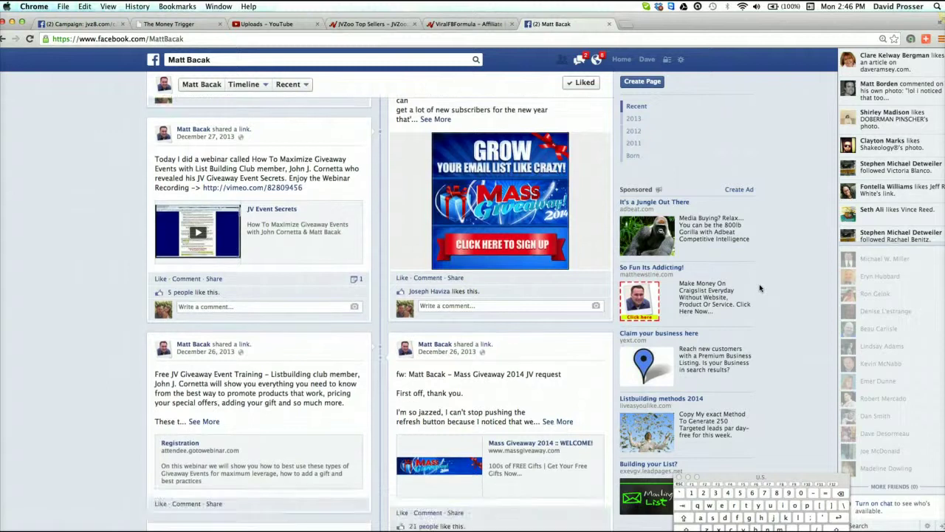
pyautogui.scroll(6, 760, 289)
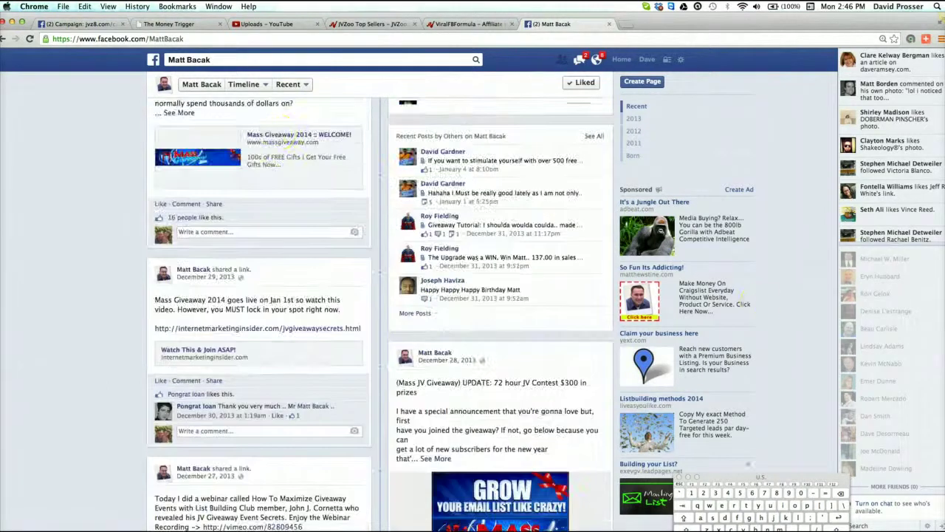
# - Copy the Matt Bacak page name from Facebook and search for it as a page keyword in Social Lead Freak
pyautogui.click(220, 58)
pyautogui.press('super+c')
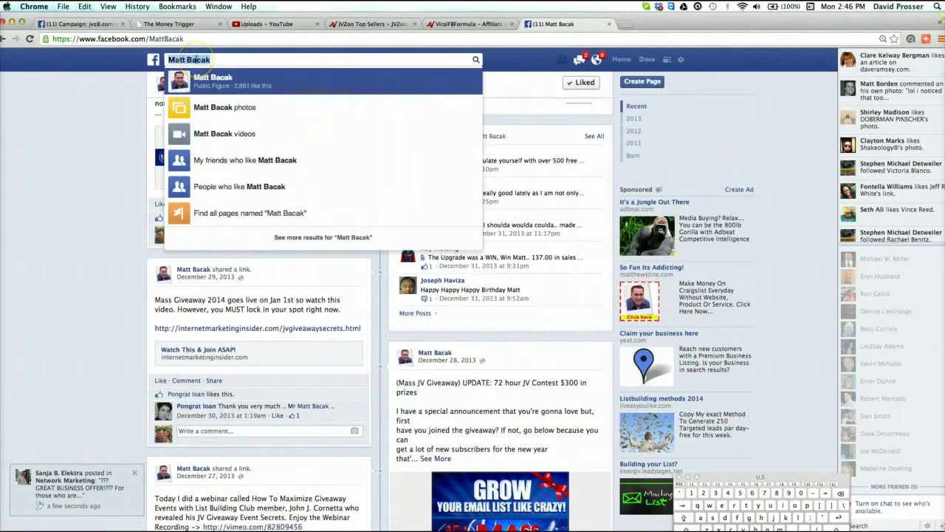
pyautogui.click(118, 526)
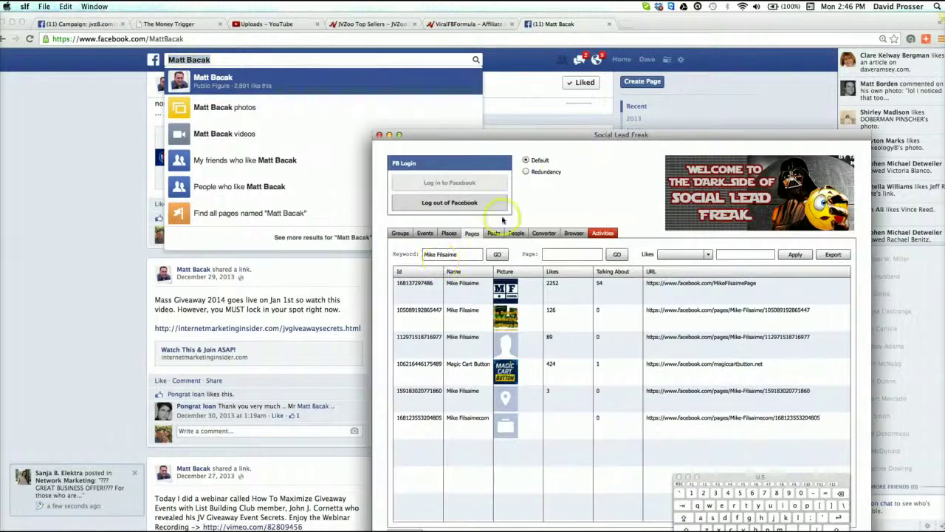
pyautogui.moveTo(473, 254); pyautogui.dragTo(404, 253)
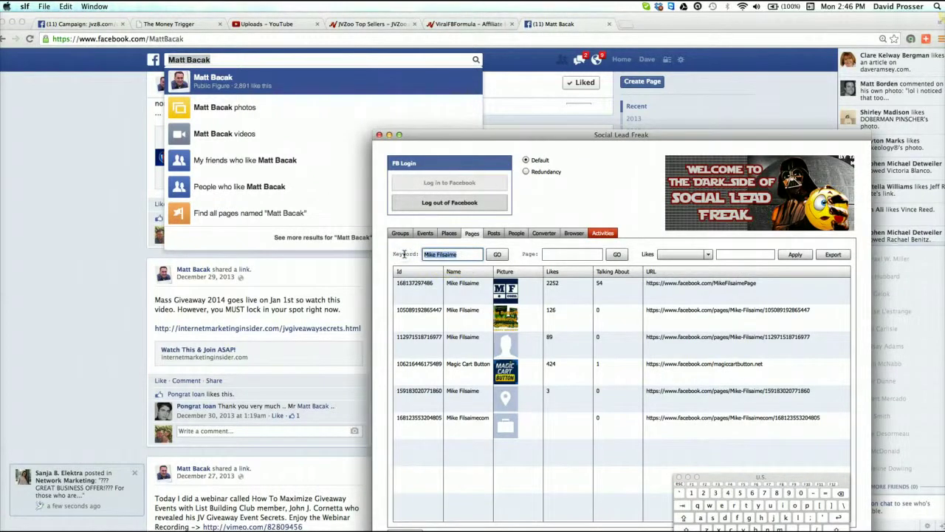
pyautogui.press('super+v')
pyautogui.click(497, 254)
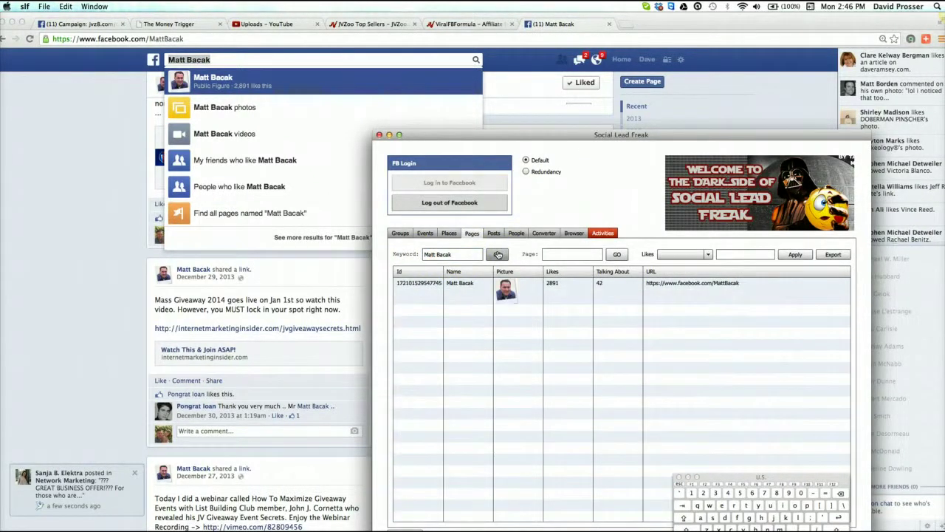
pyautogui.click(504, 237)
# - Return to Chrome, find John Chow through the Facebook search and open his linked "John Chow dot Com" page
pyautogui.click(221, 49)
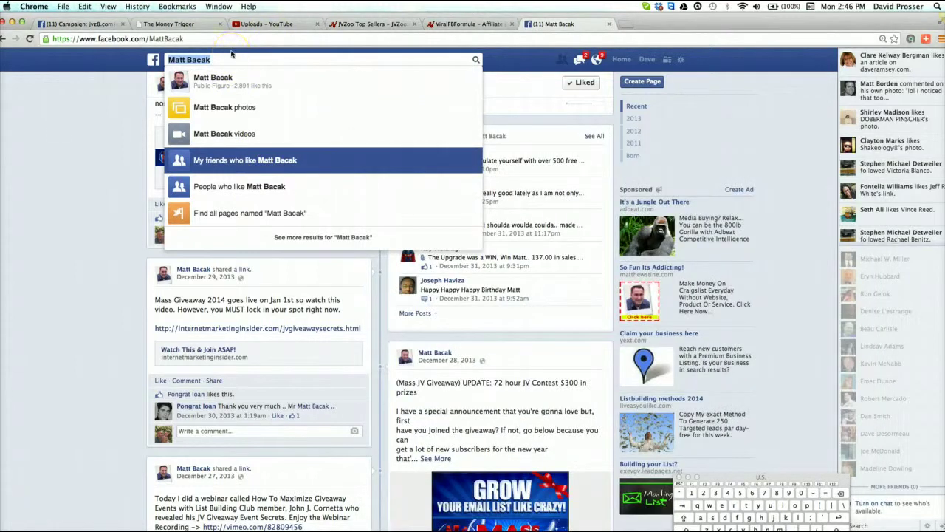
pyautogui.click(229, 44)
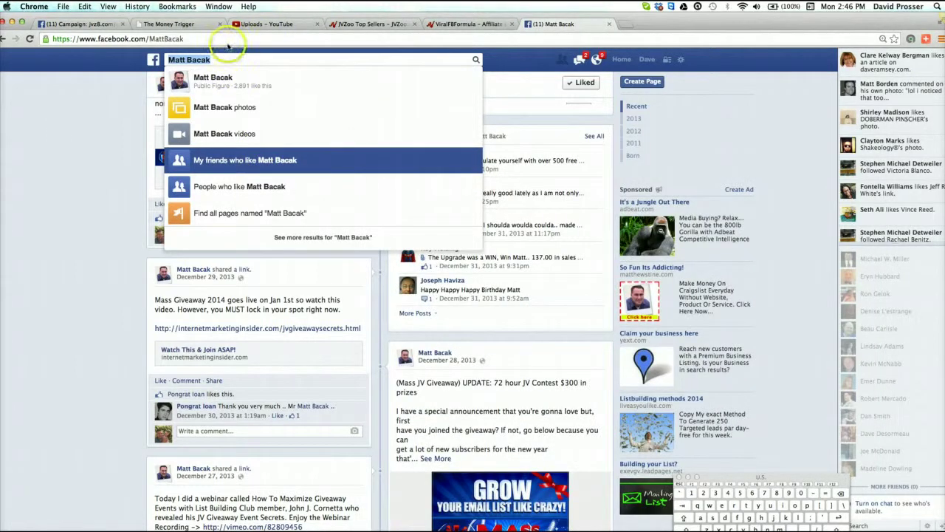
pyautogui.press('Up')
pyautogui.press('Up')
pyautogui.write('jo')
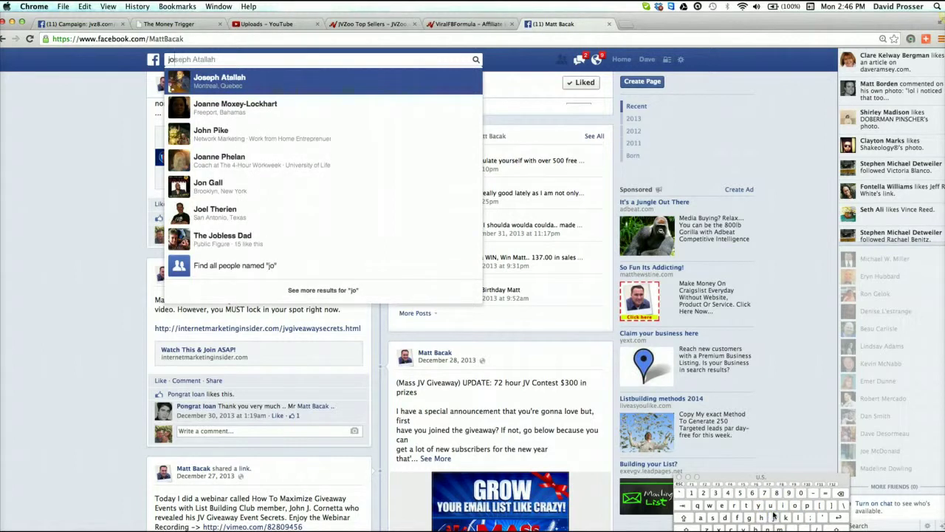
pyautogui.write('hn ch')
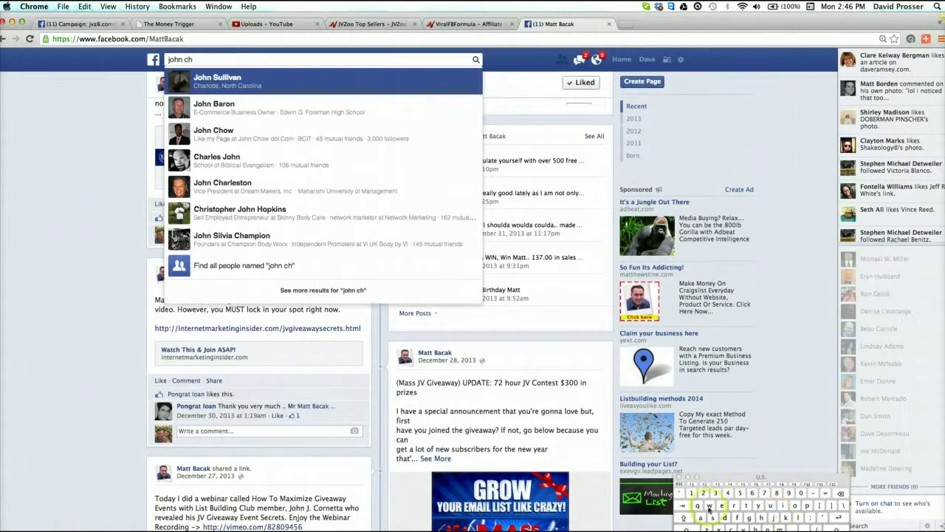
pyautogui.click(222, 133)
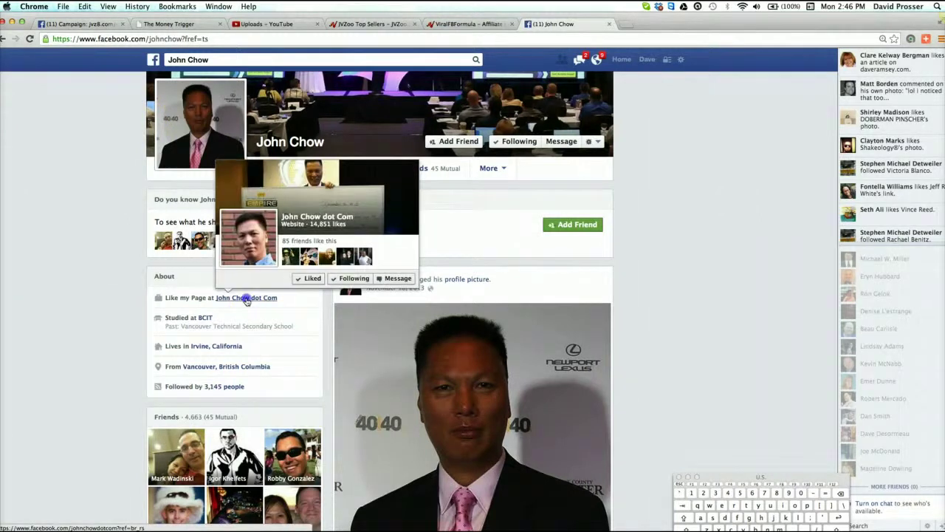
pyautogui.click(246, 300)
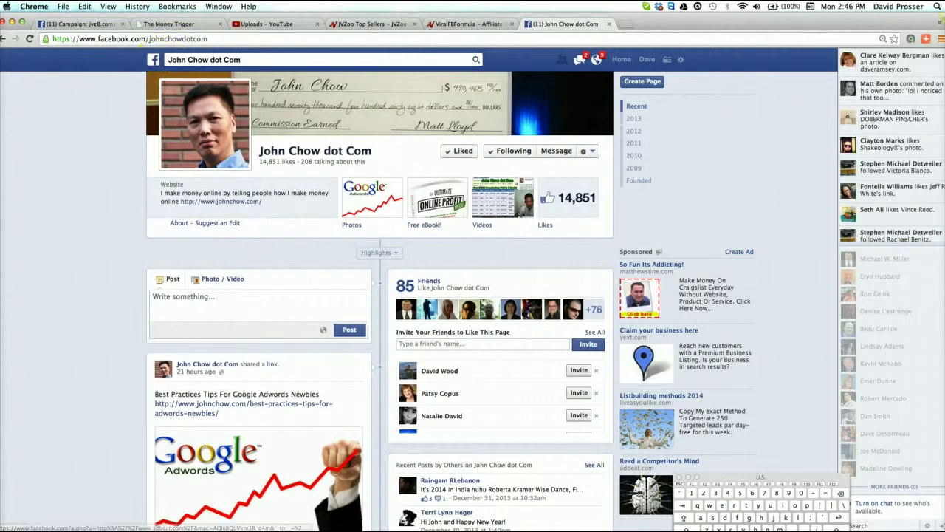
# - Switch to Social Lead Freak and search its Facebook pages for the keyword "john chow"
pyautogui.press('super+Tab')
pyautogui.moveTo(454, 254); pyautogui.dragTo(430, 254)
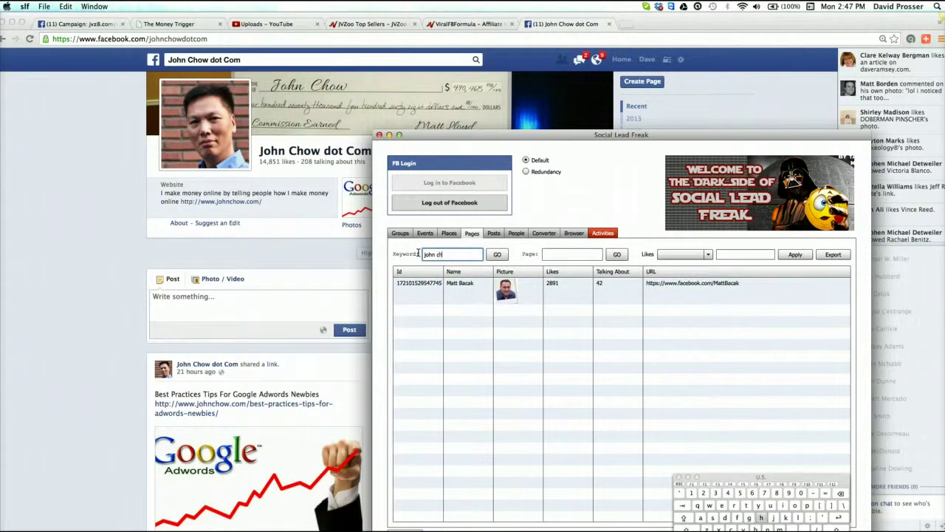
pyautogui.write('john chow')
pyautogui.click(497, 254)
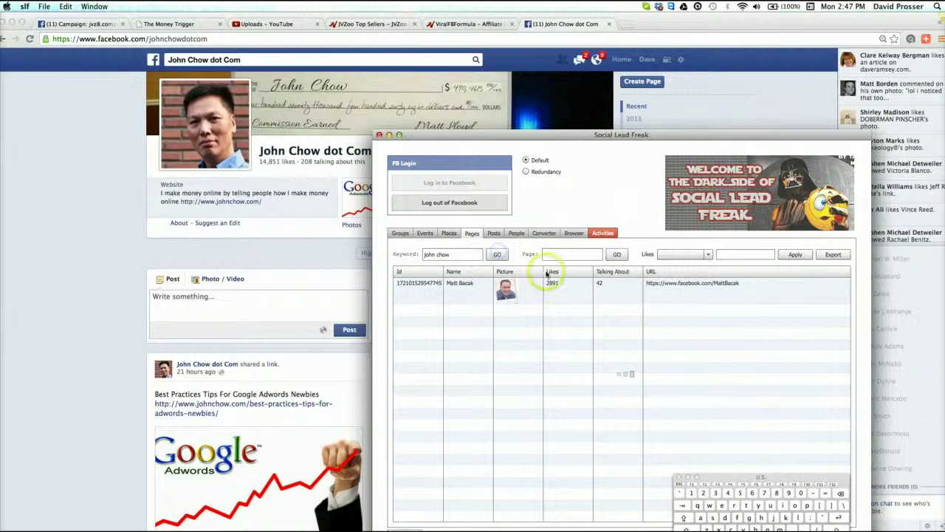
# - Start extracting the comment and like uids from all posts of the John Chow dot Com page
pyautogui.click(484, 292)
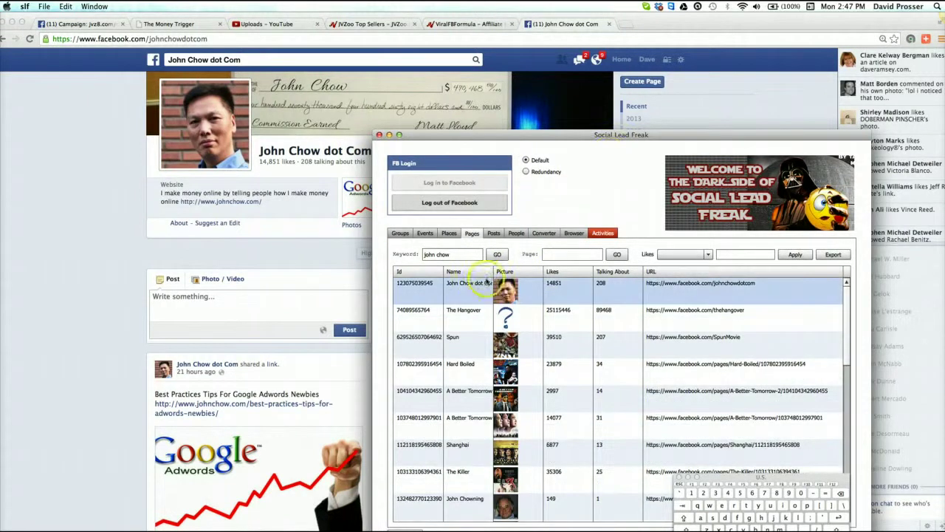
pyautogui.click(460, 313)
pyautogui.click(481, 292)
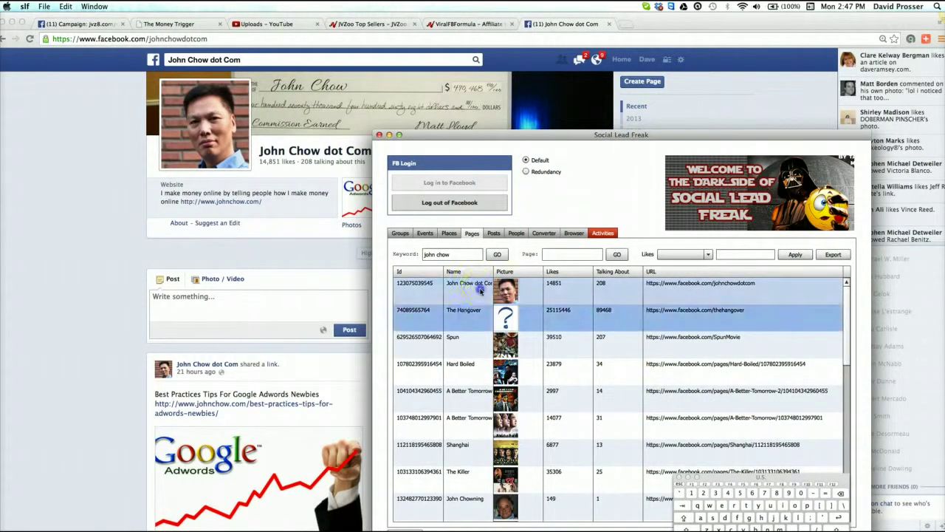
pyautogui.rightClick(481, 291)
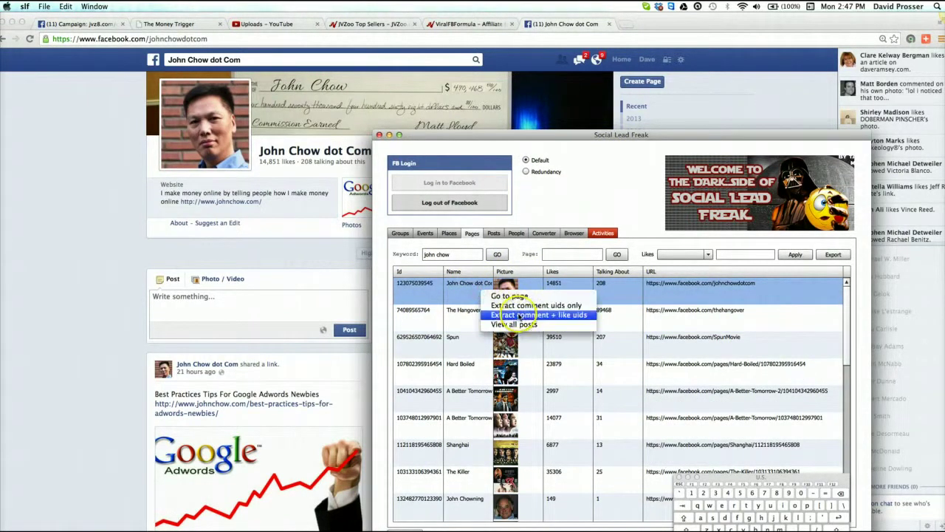
pyautogui.click(519, 316)
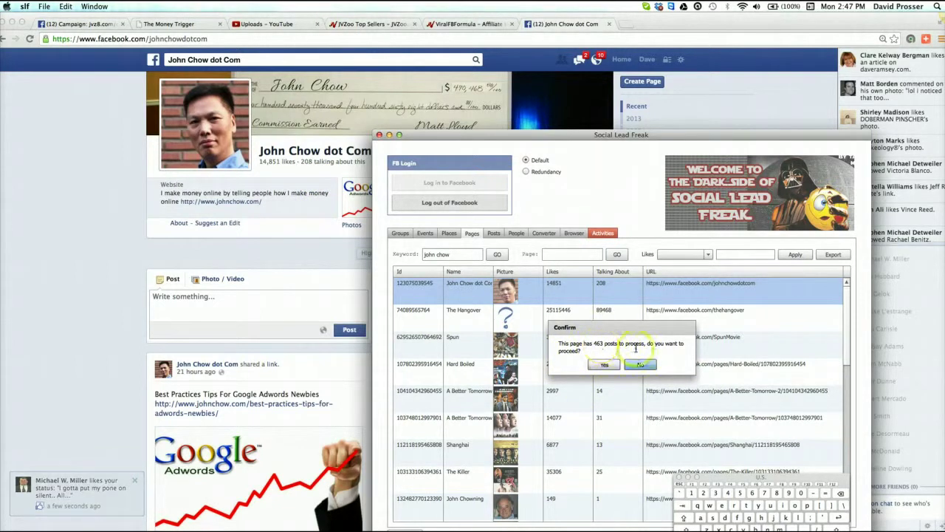
pyautogui.click(605, 365)
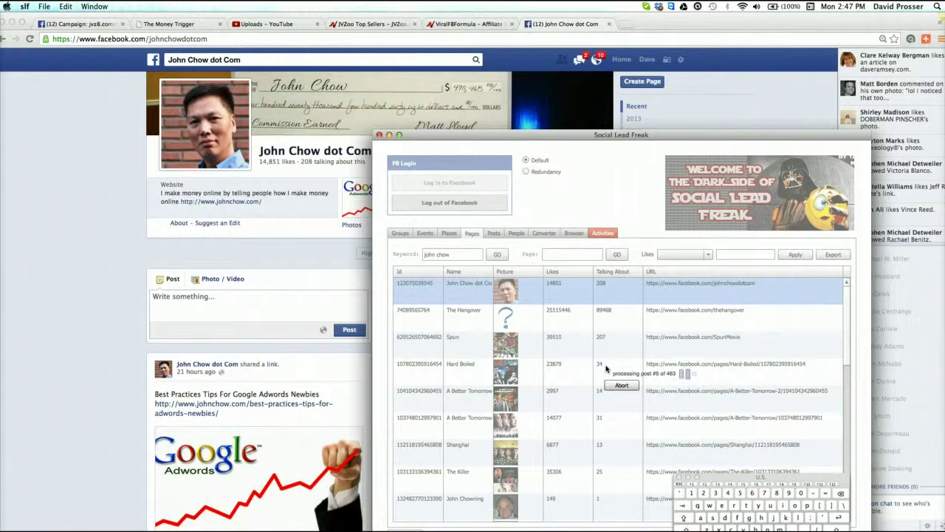
# - Return to Chrome, look at The Money Trigger page and close it
pyautogui.click(102, 222)
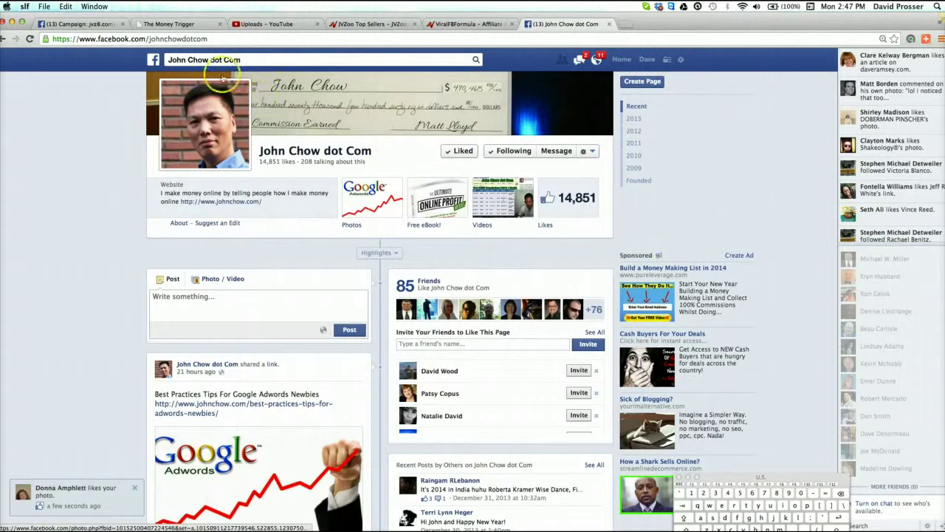
pyautogui.click(171, 25)
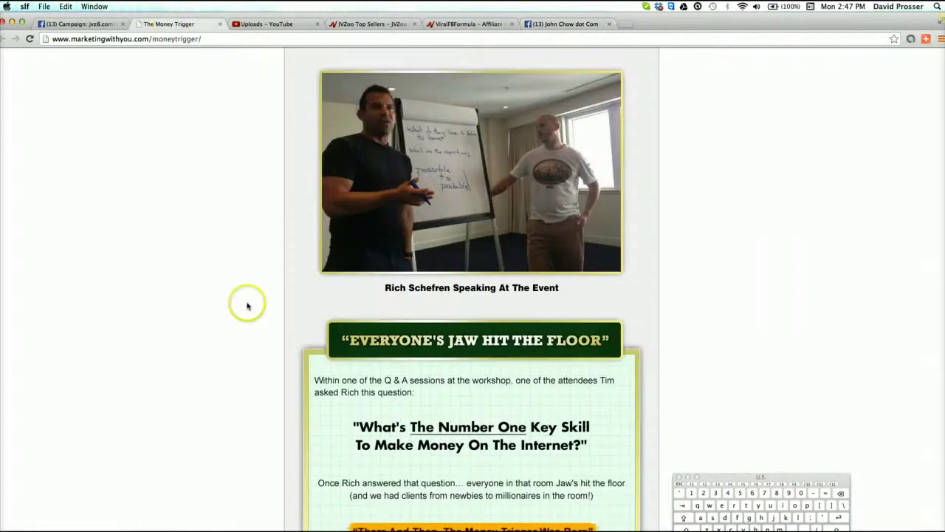
pyautogui.scroll(-10, 236, 281)
pyautogui.click(220, 25)
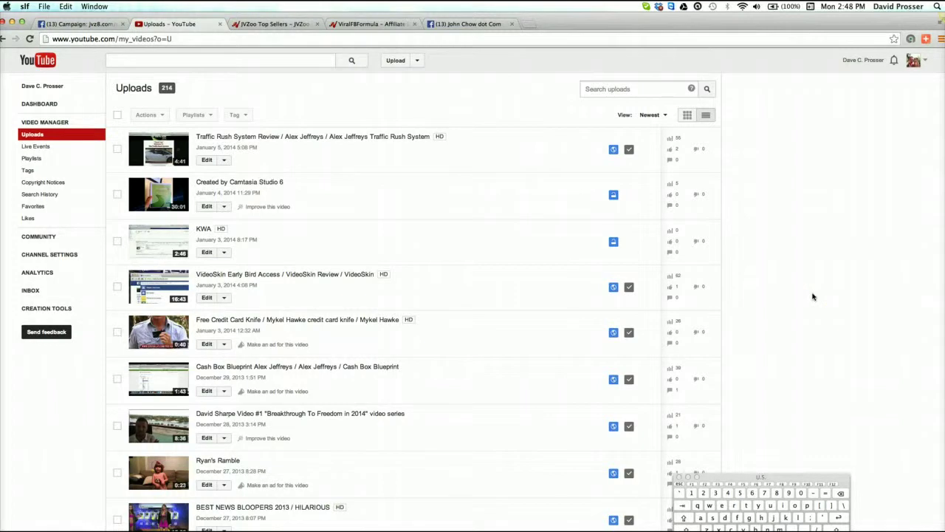
# - Open clickbank.com in a new browser tab
pyautogui.click(530, 27)
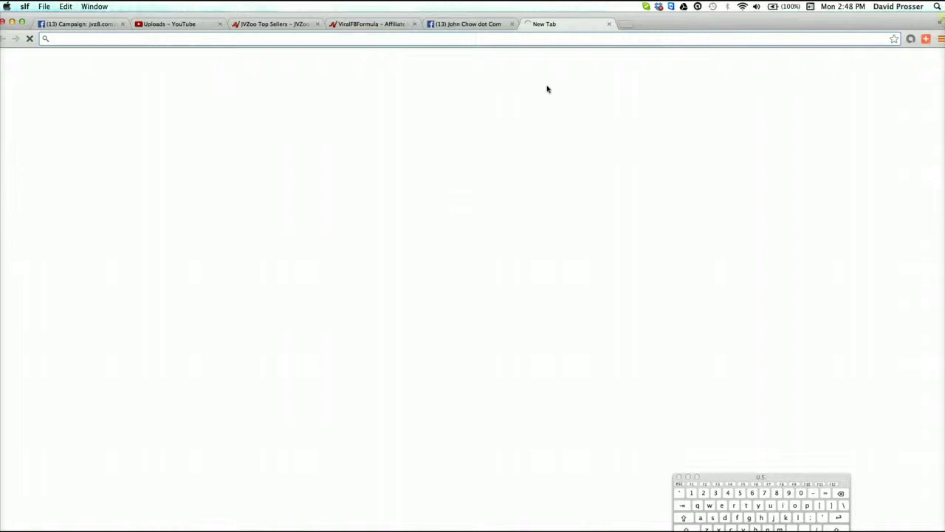
pyautogui.write('clic')
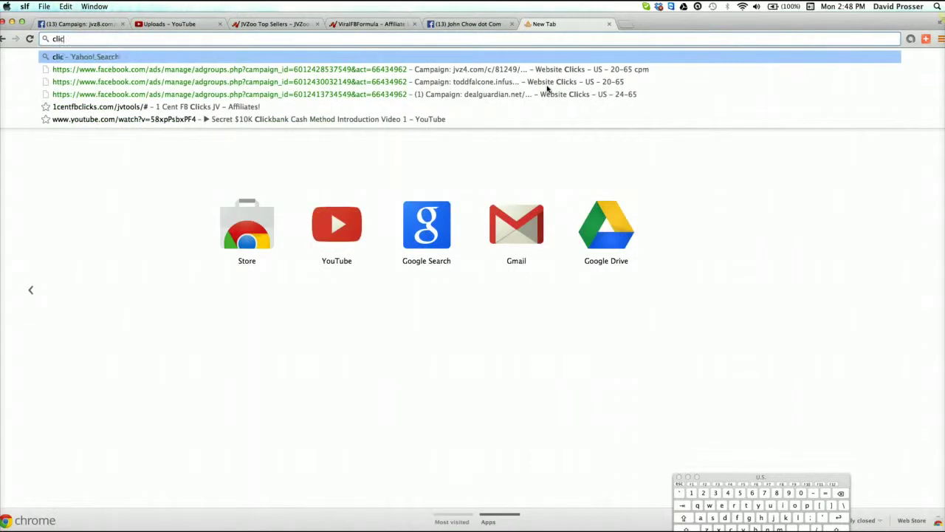
pyautogui.write('kbank.')
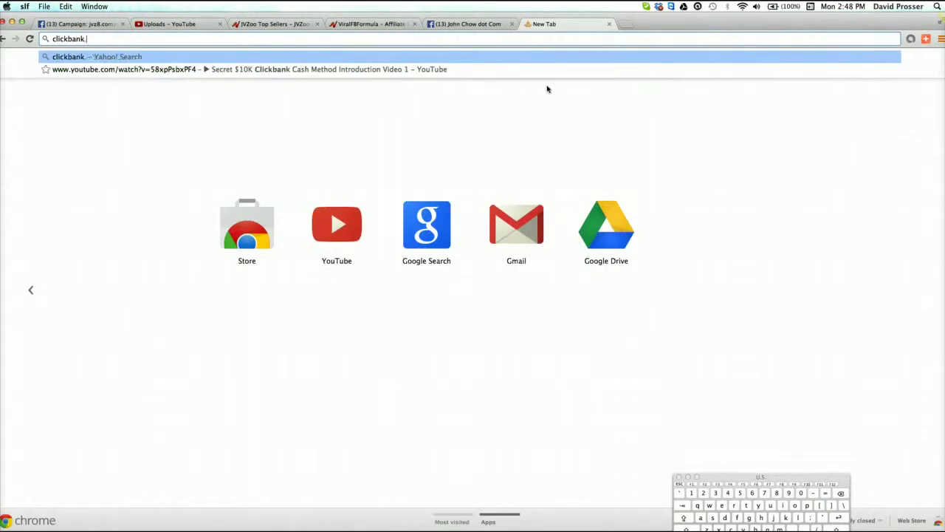
pyautogui.write('com')
pyautogui.press('Return')
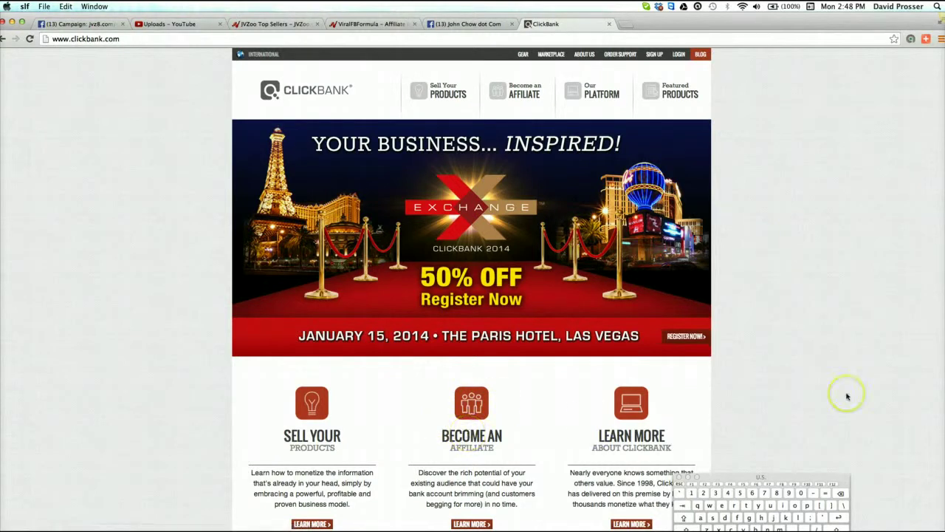
# - Look over the ClickBank home page and open its Marketplace
pyautogui.scroll(-3, 847, 397)
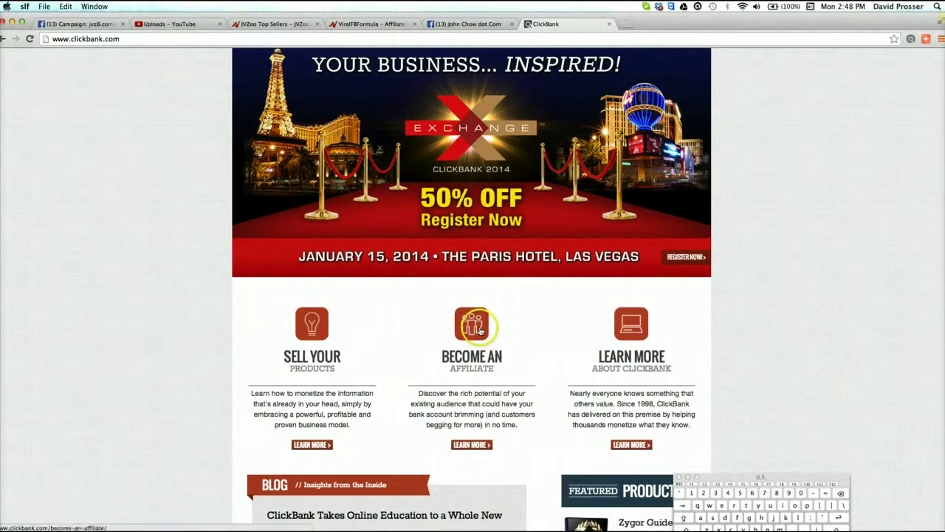
pyautogui.scroll(-15, 852, 314)
pyautogui.scroll(20, 853, 314)
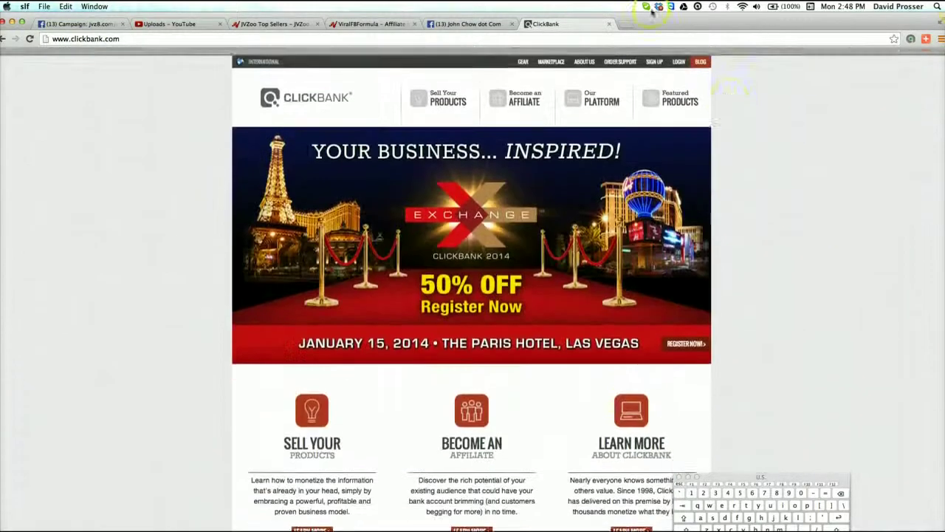
pyautogui.click(551, 54)
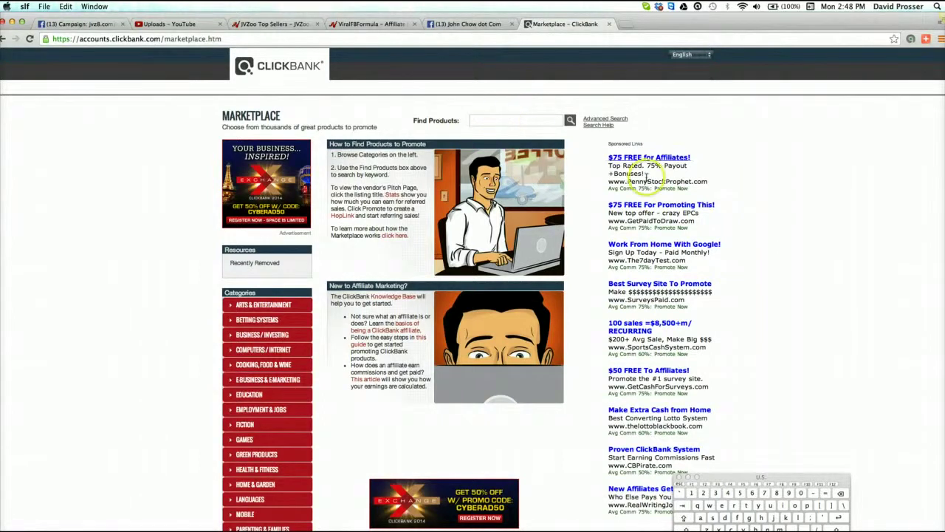
# - Browse the marketplace categories and open Health & Fitness
pyautogui.scroll(-2, 647, 175)
pyautogui.scroll(-1, 647, 175)
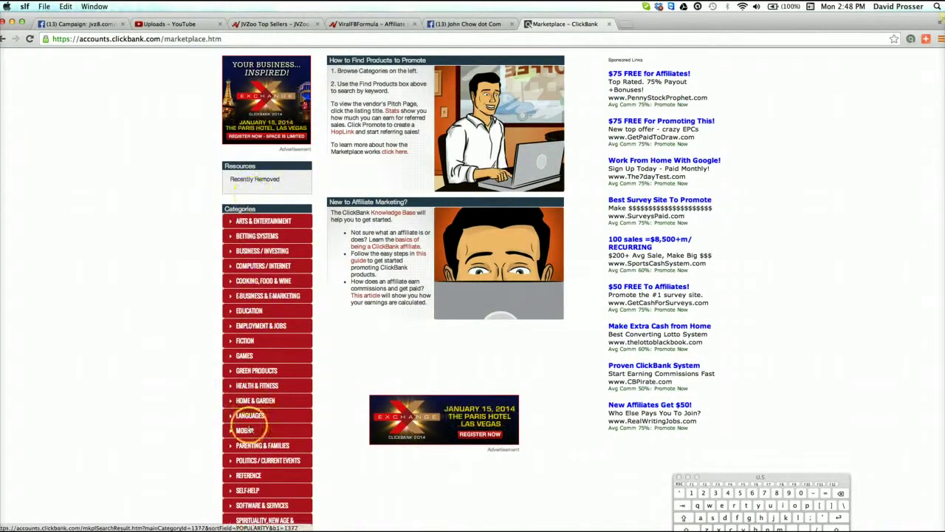
pyautogui.scroll(-2, 185, 442)
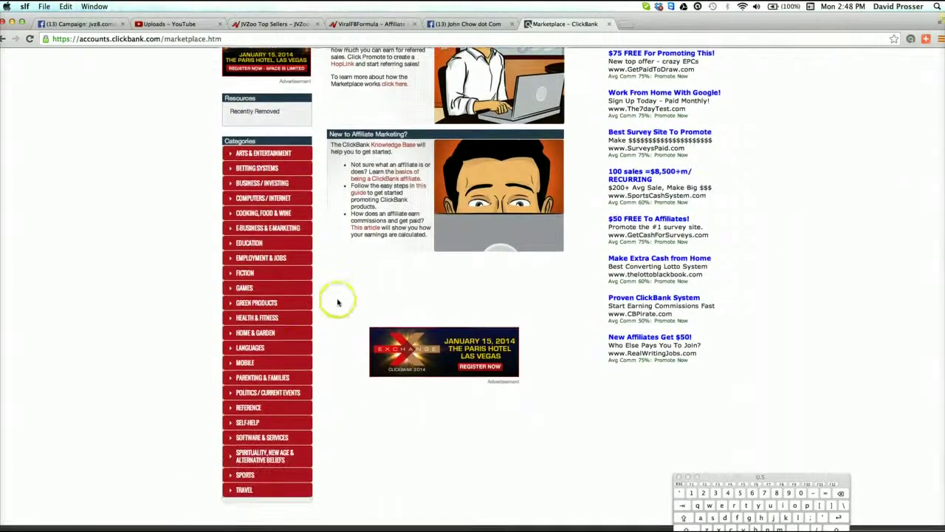
pyautogui.scroll(1, 251, 366)
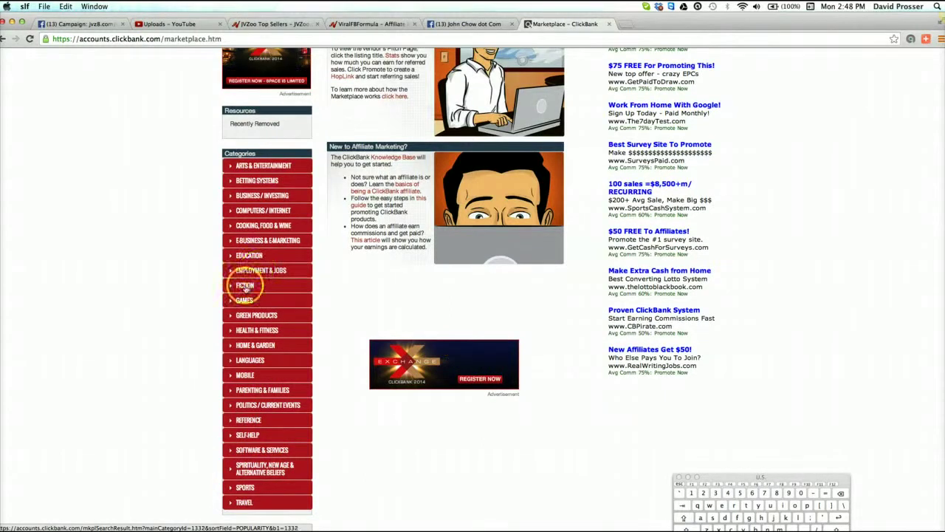
pyautogui.click(260, 330)
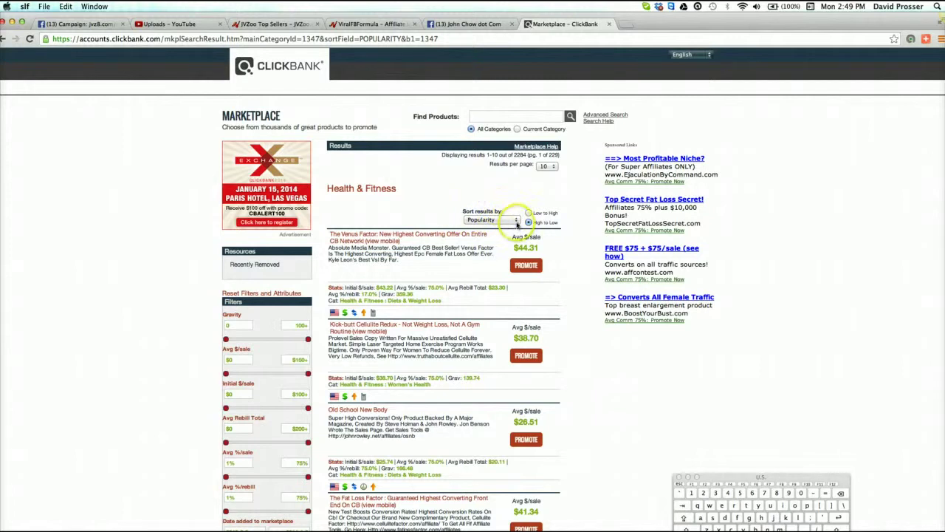
# - Sort the Health & Fitness products by Gravity
pyautogui.click(516, 221)
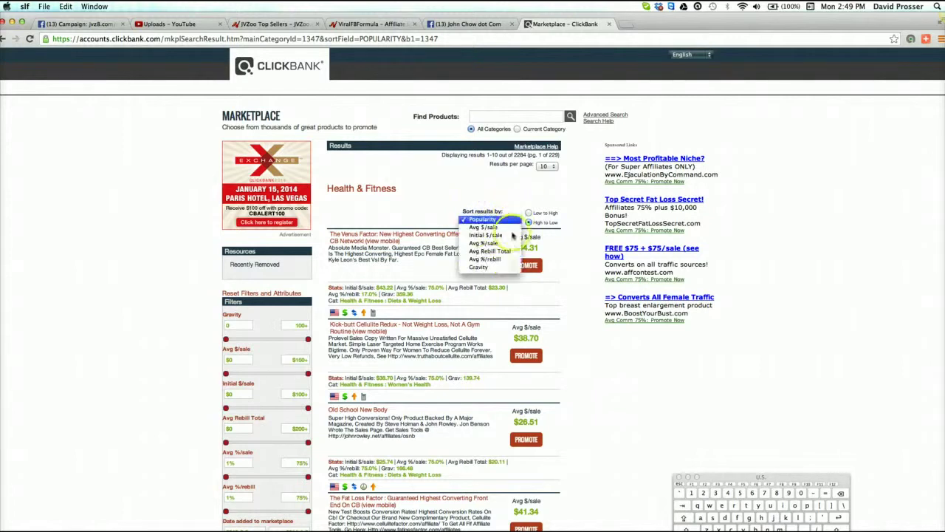
pyautogui.click(480, 268)
pyautogui.scroll(-2, 711, 352)
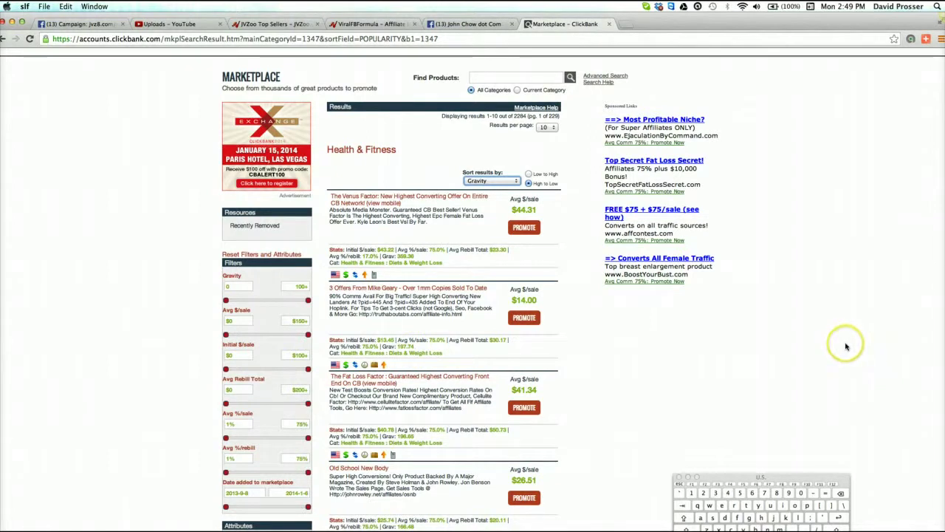
# - Review the listed offers, preview the sales page of The Fat Loss Factor and close it again
pyautogui.scroll(-3, 847, 349)
pyautogui.scroll(1, 848, 351)
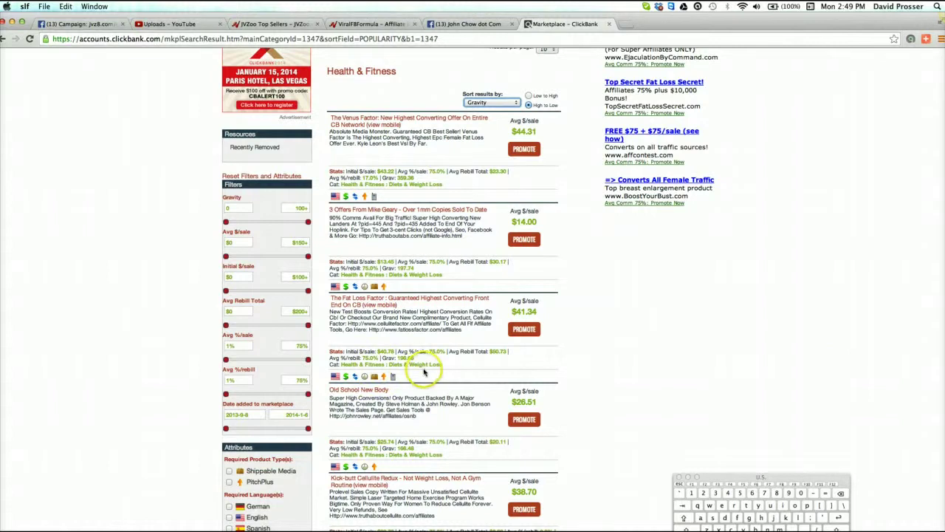
pyautogui.scroll(3, 713, 377)
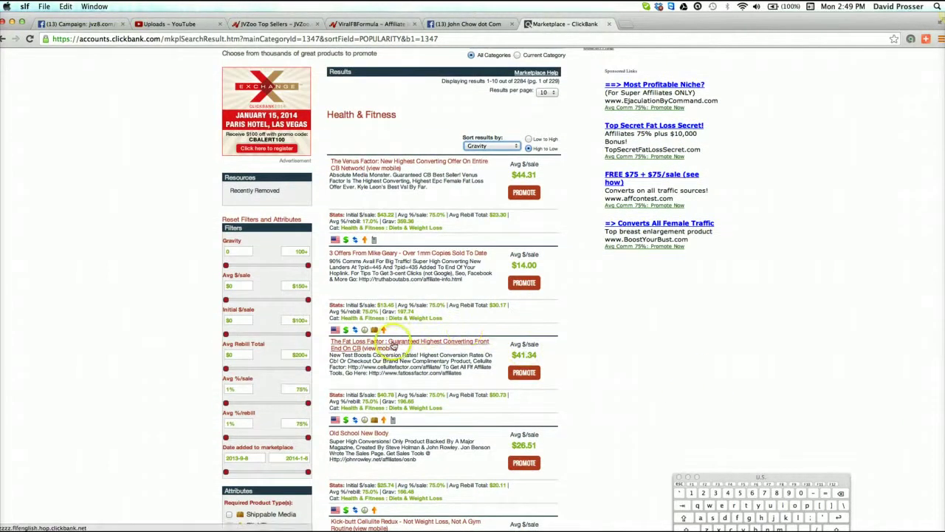
pyautogui.click(369, 345)
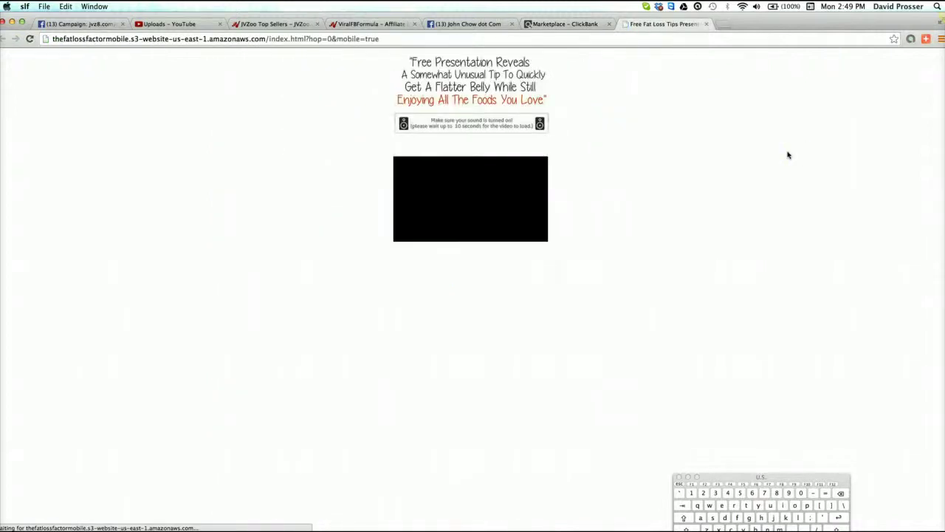
pyautogui.click(708, 25)
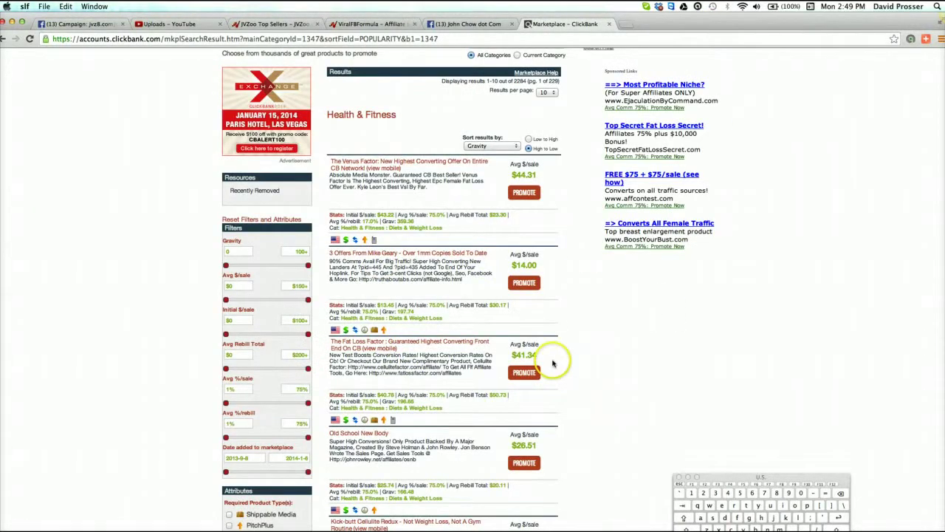
# - Create an affiliate HopLink for The Venus Factor using the affiliate's account nickname
pyautogui.click(525, 192)
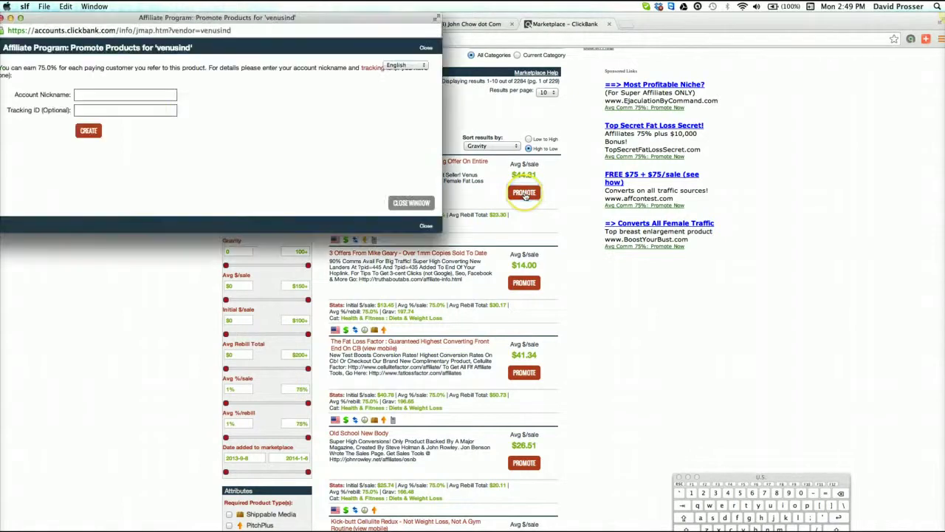
pyautogui.click(113, 95)
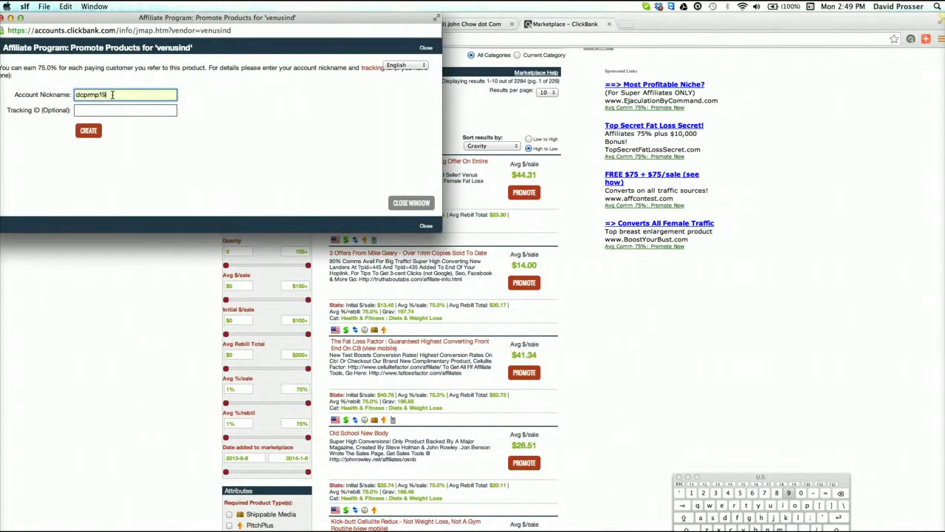
pyautogui.click(88, 130)
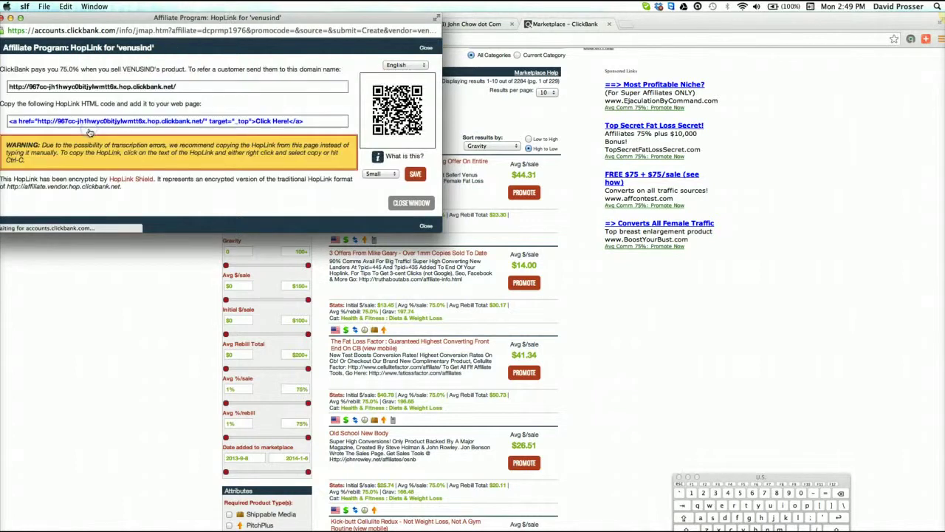
# - Copy the generated HopLink address for The Venus Factor and close the HopLink window
pyautogui.click(75, 90)
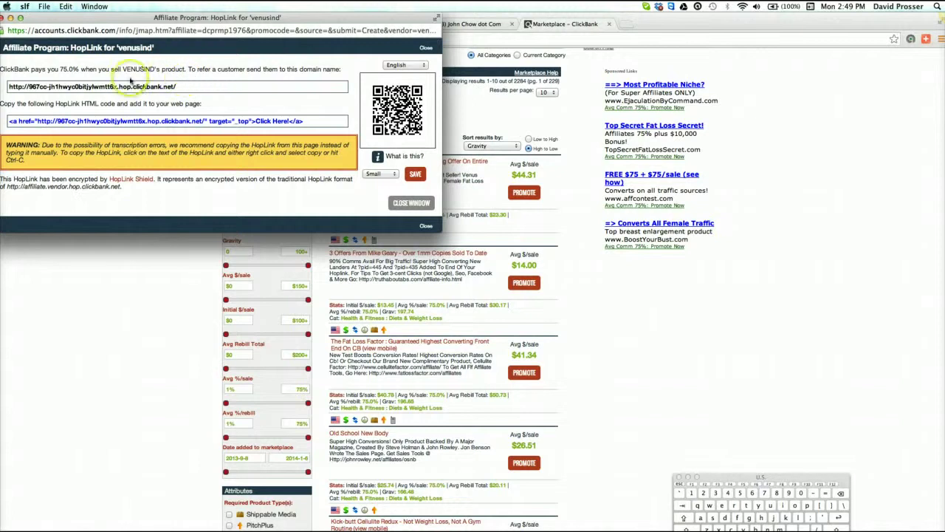
pyautogui.tripleClick(121, 87)
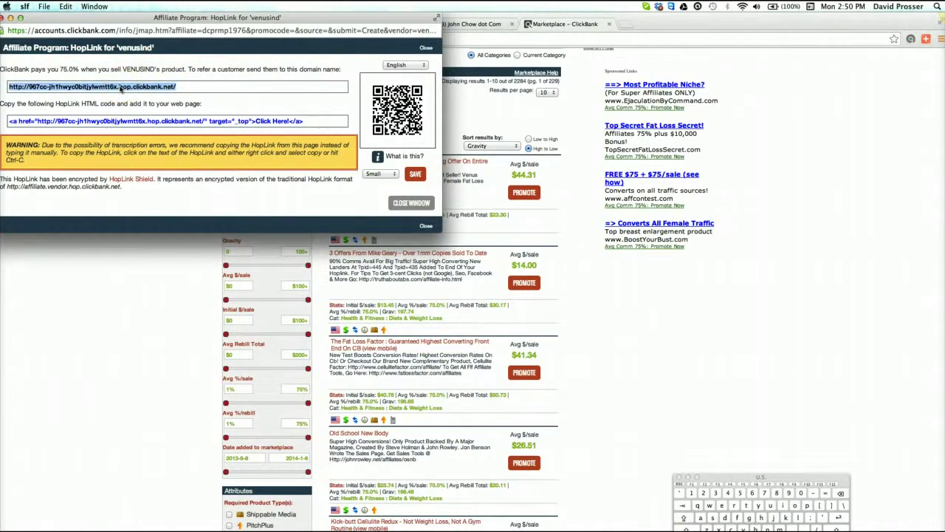
pyautogui.press('super+c')
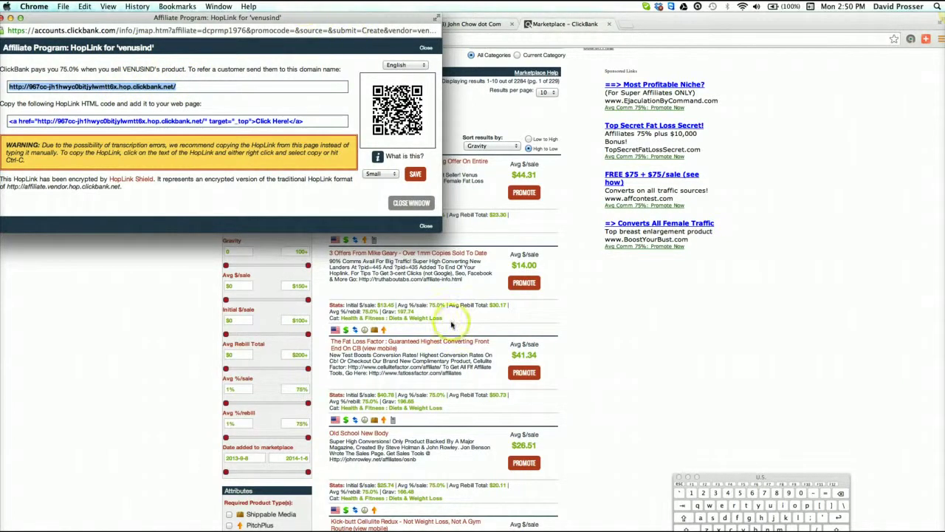
pyautogui.click(427, 225)
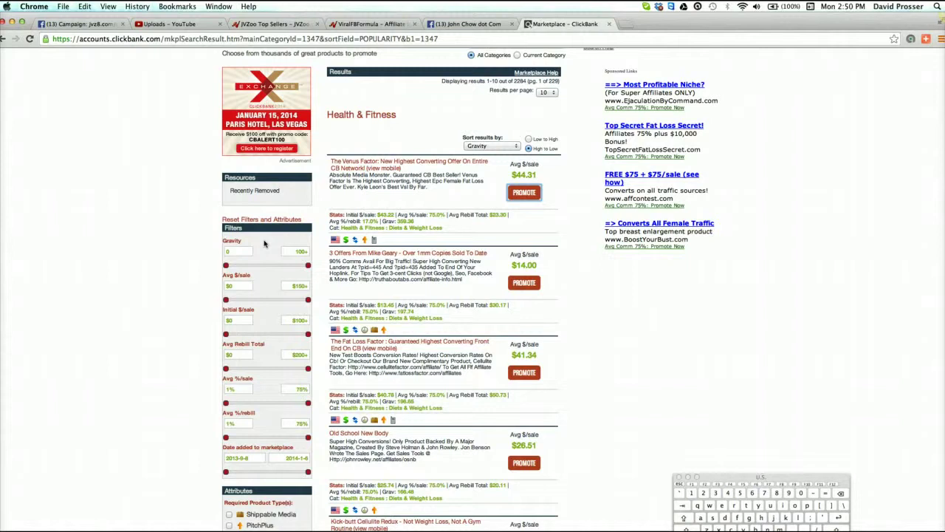
# - Open Facebook in a new tab, paste the HopLink into a status update and remove its link preview
pyautogui.click(83, 25)
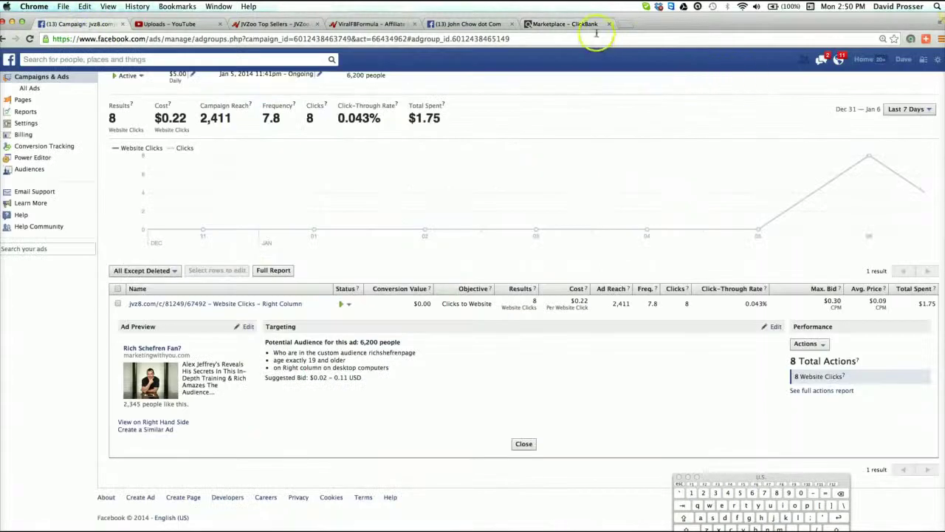
pyautogui.click(629, 24)
pyautogui.write('face')
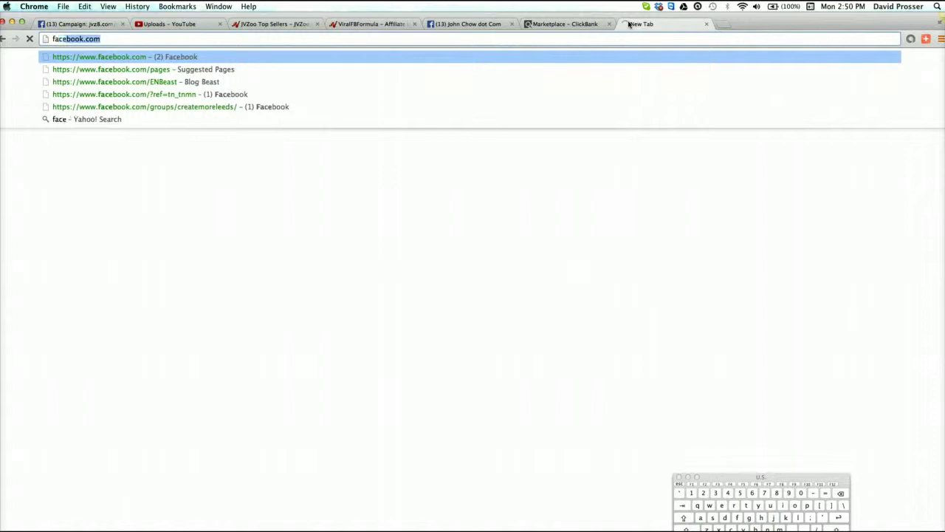
pyautogui.press('Return')
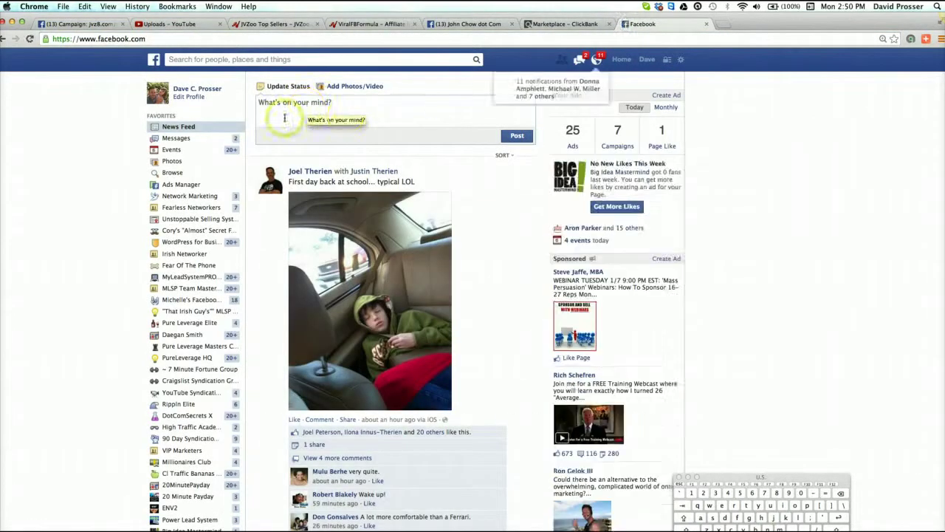
pyautogui.click(309, 105)
pyautogui.press('super+v')
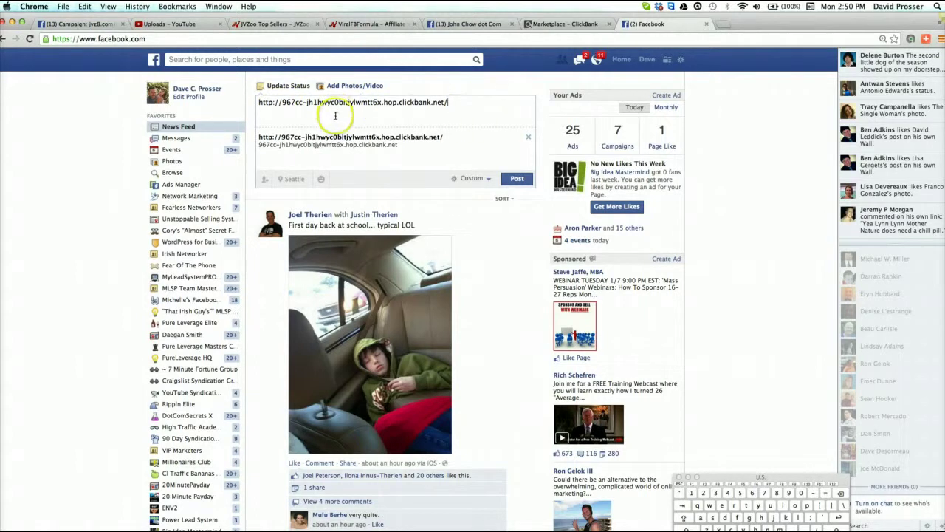
pyautogui.click(529, 138)
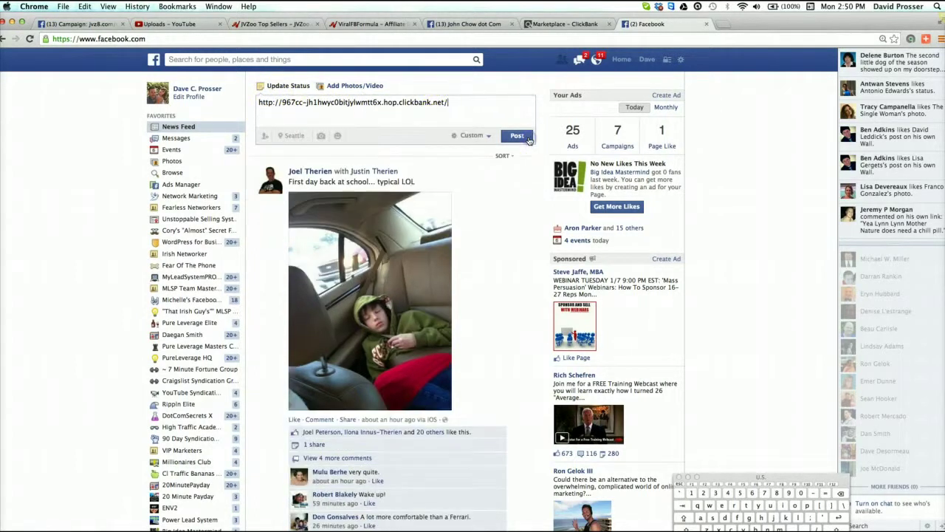
# - Open bit.ly in a new tab and shorten the copied ClickBank HopLink
pyautogui.click(724, 26)
pyautogui.write('bit')
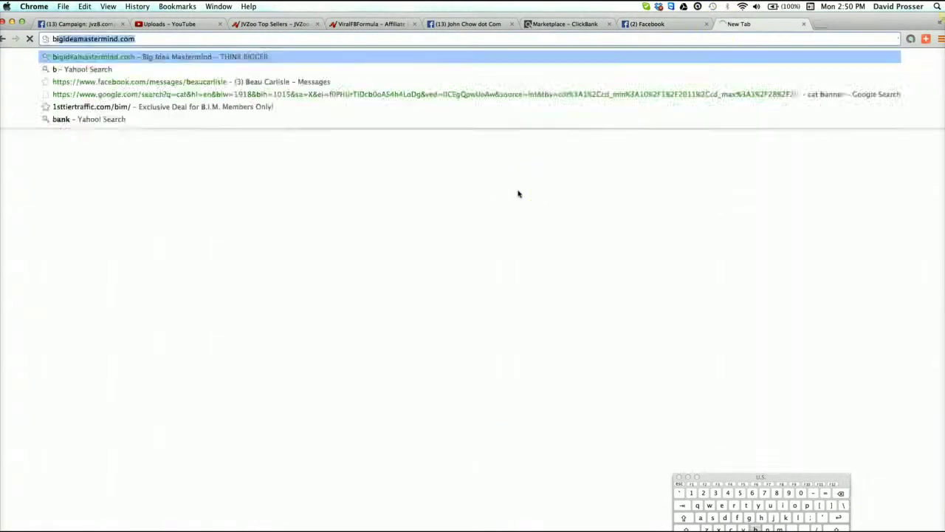
pyautogui.write('.ly')
pyautogui.press('Return')
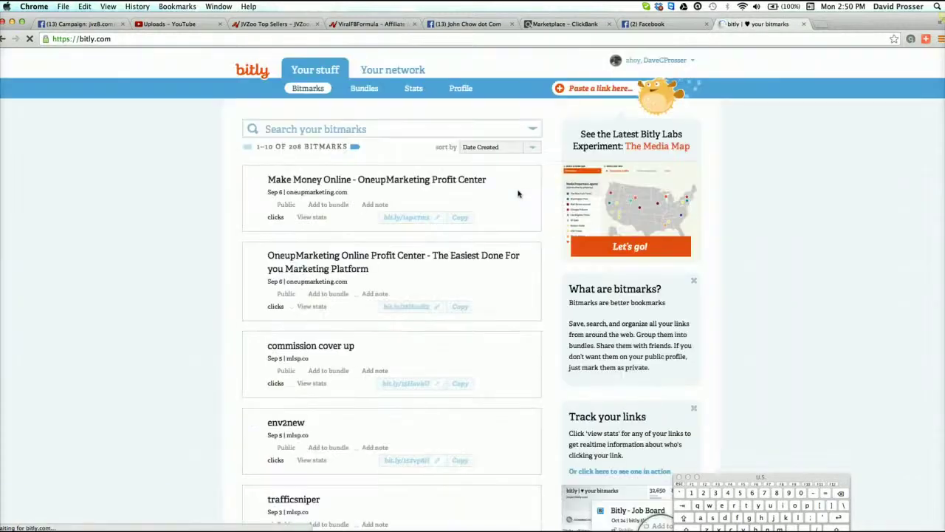
pyautogui.click(586, 90)
pyautogui.press('super+v')
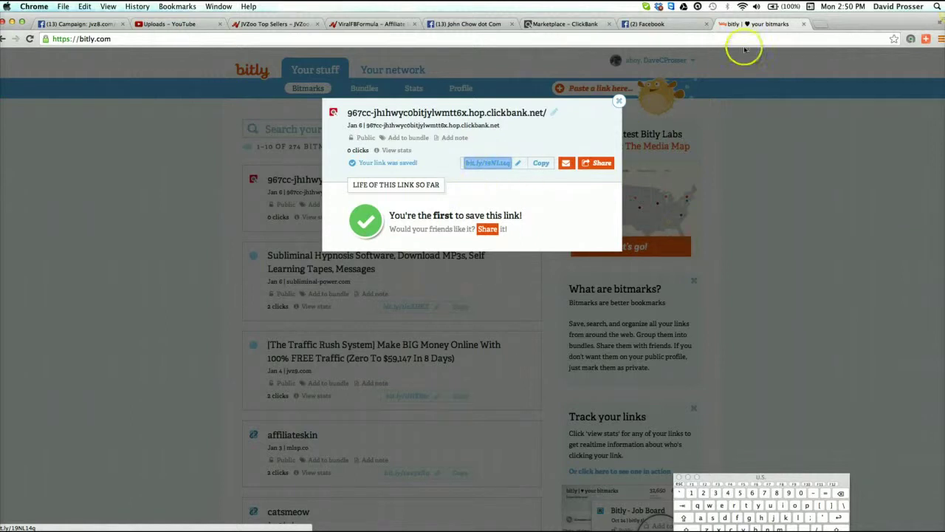
# - Close the bit.ly tab, open Google in a new tab and search for "godaddy coupon code"
pyautogui.click(804, 23)
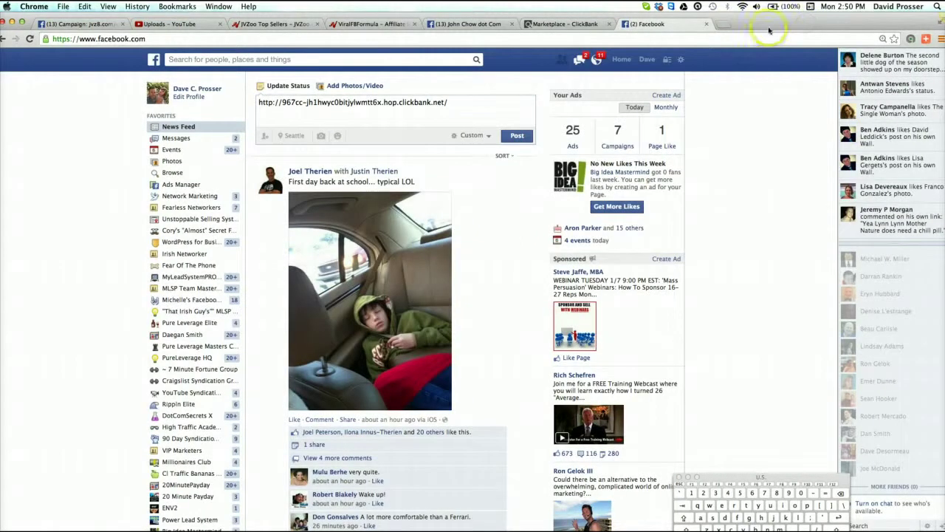
pyautogui.click(726, 27)
pyautogui.write('google.com')
pyautogui.press('Return')
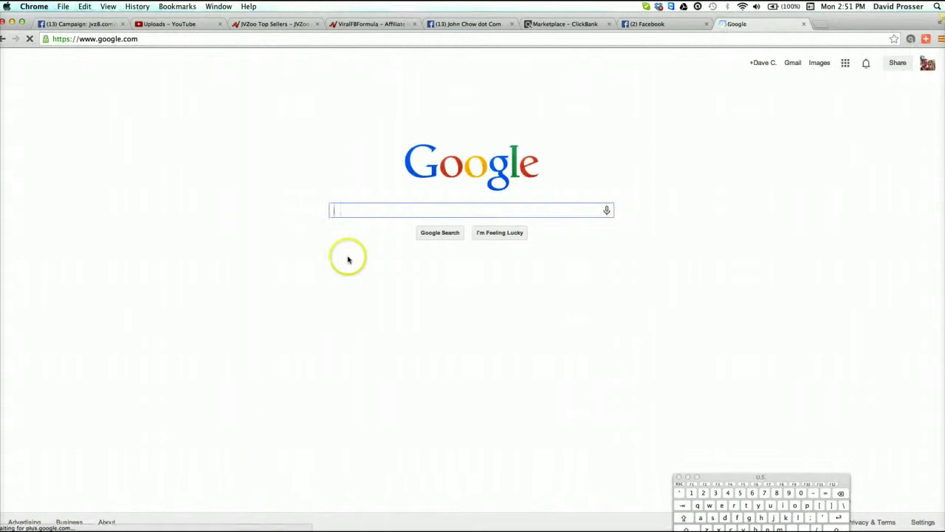
pyautogui.write('godad')
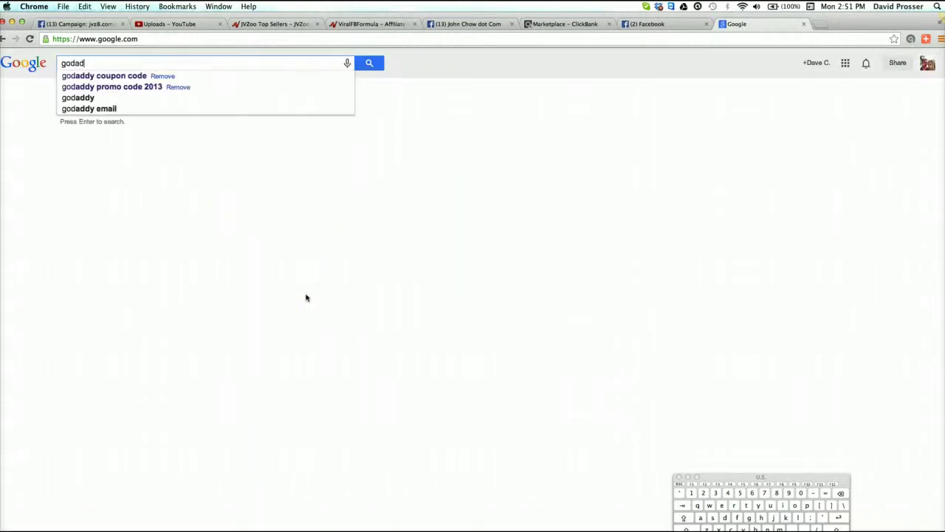
pyautogui.click(107, 76)
pyautogui.click(522, 368)
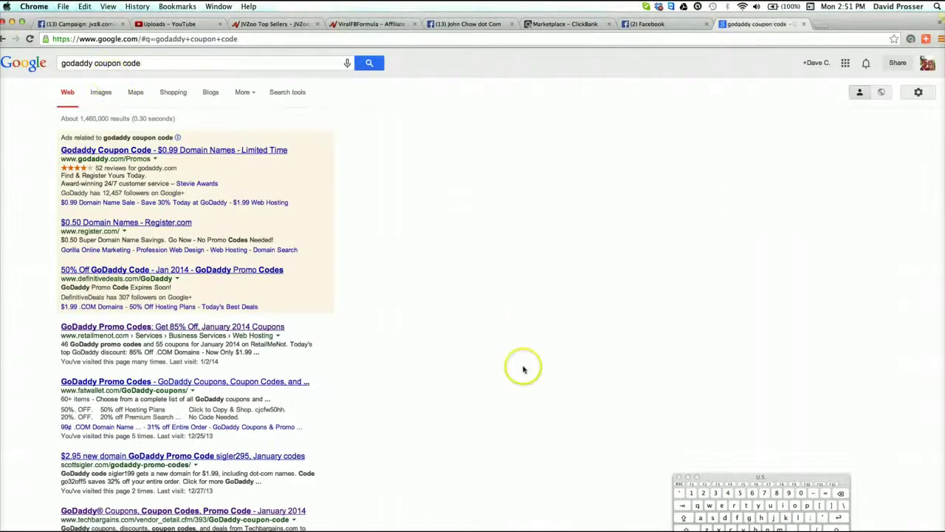
# - View the TechBargains page of GoDaddy coupon codes from the search results and close its tab
pyautogui.scroll(-3, 460, 236)
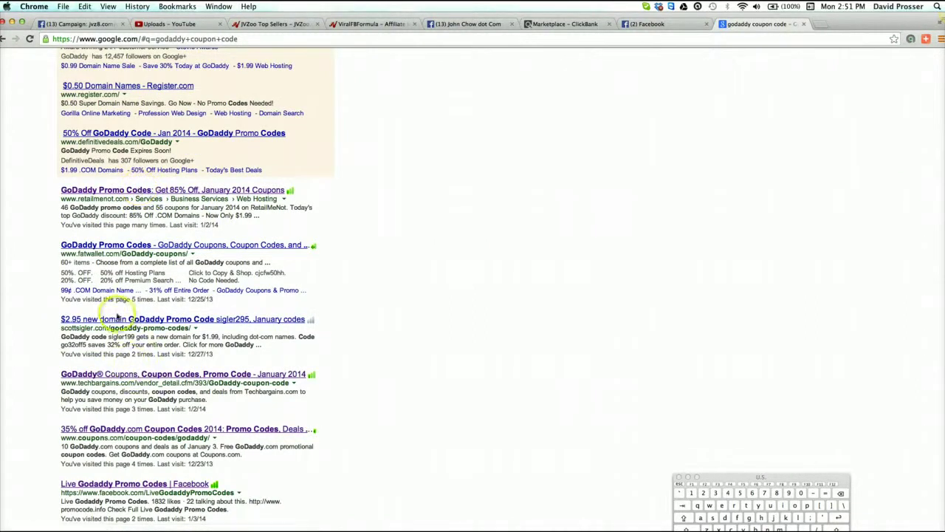
pyautogui.click(136, 379)
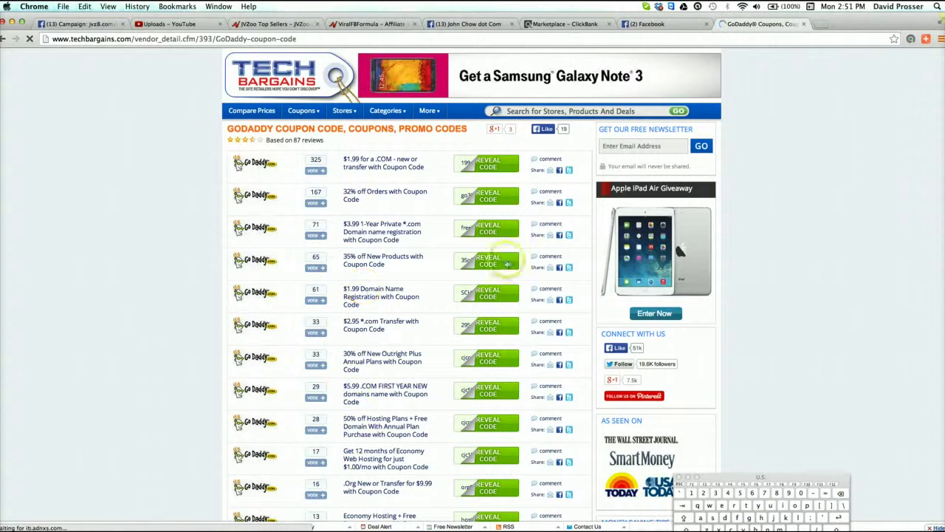
pyautogui.click(804, 25)
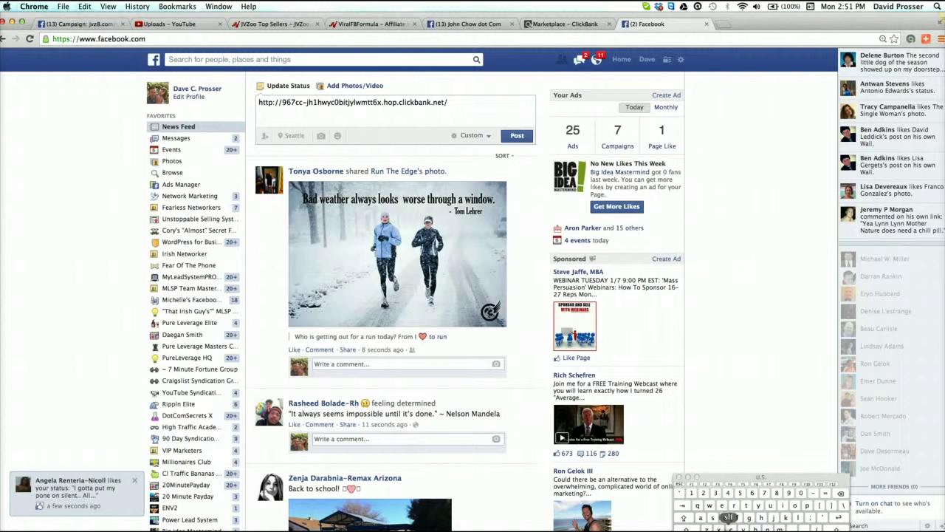
# - Switch to Social Lead Freak and save the extracted page members in Documents as ohnchaopagemembers.csv
pyautogui.press('super+Tab')
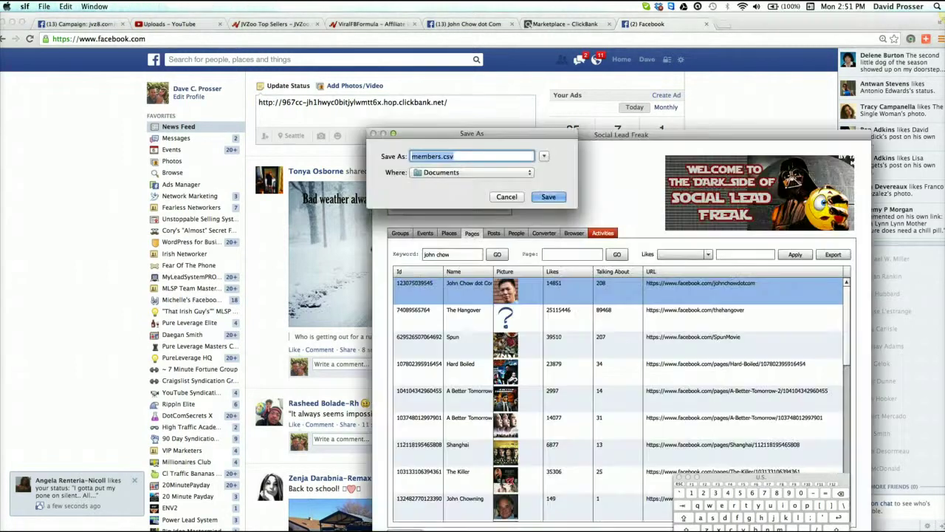
pyautogui.click(411, 155)
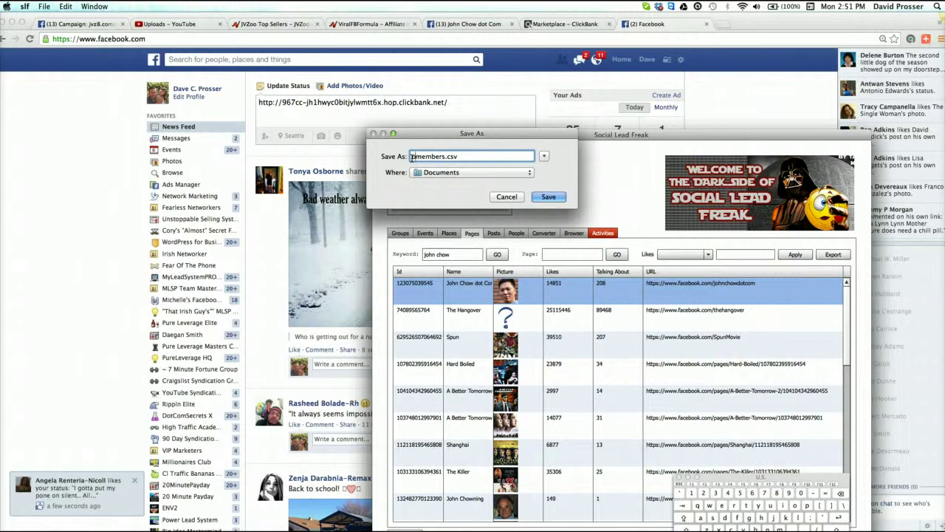
pyautogui.write('johnchow')
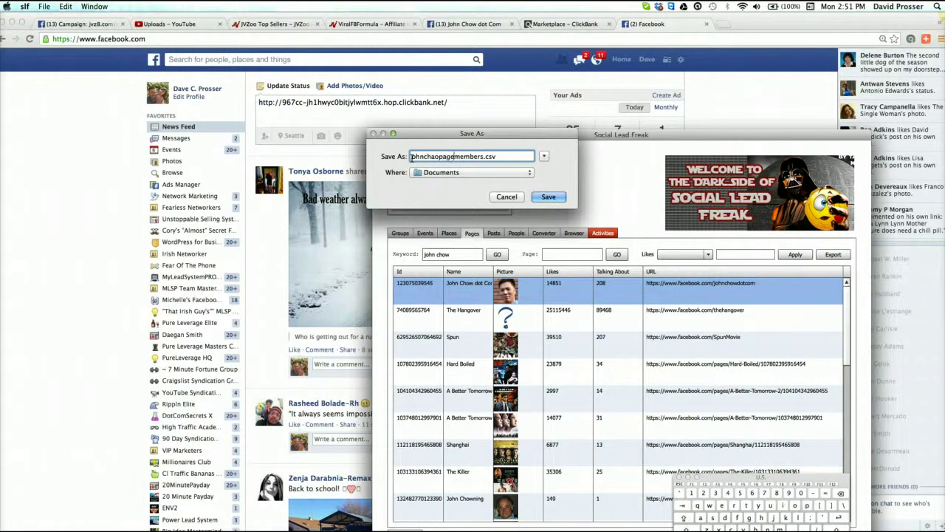
pyautogui.write('page')
pyautogui.click(549, 197)
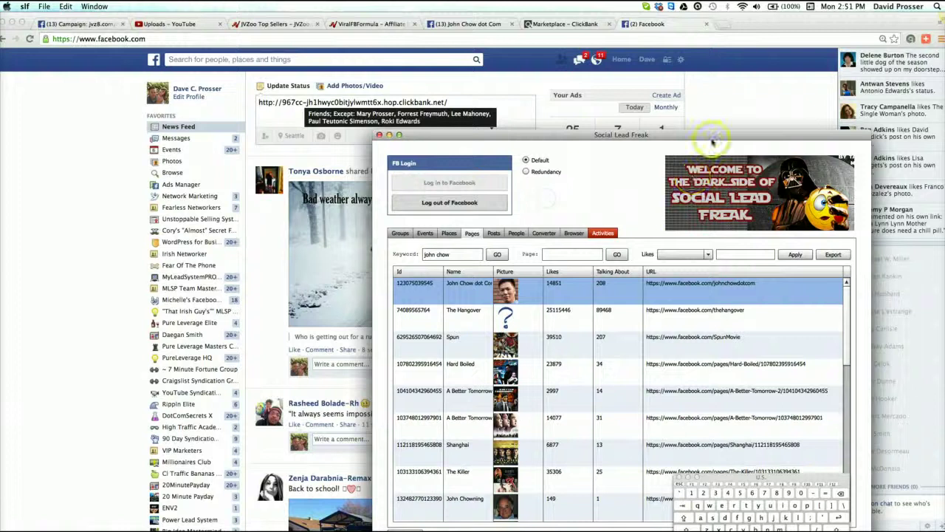
# - Return to Facebook in Chrome, discard the unfinished post and open Power Editor's Audiences by way of the ads manager
pyautogui.click(728, 91)
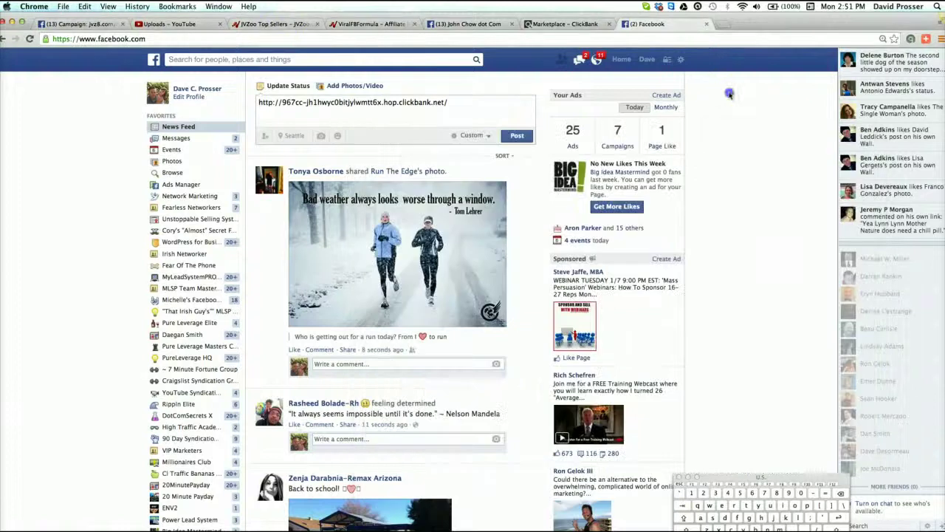
pyautogui.click(681, 59)
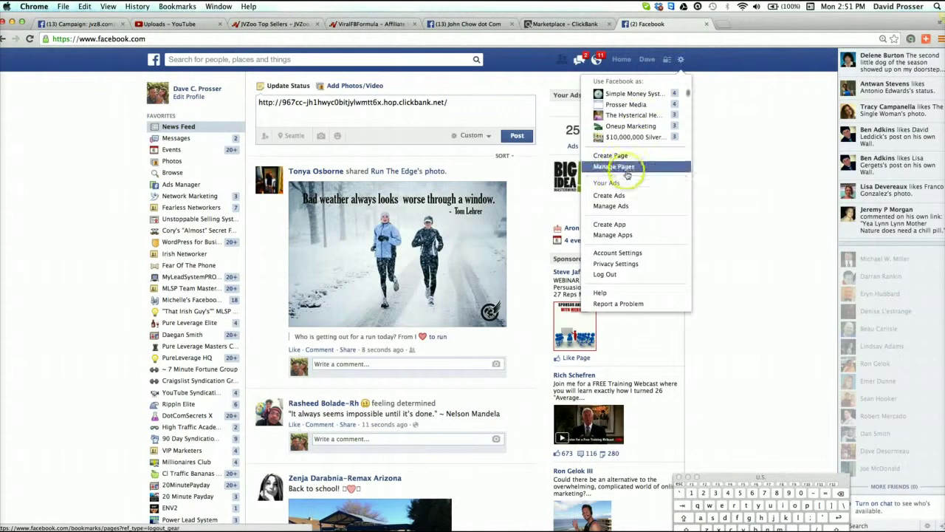
pyautogui.click(613, 205)
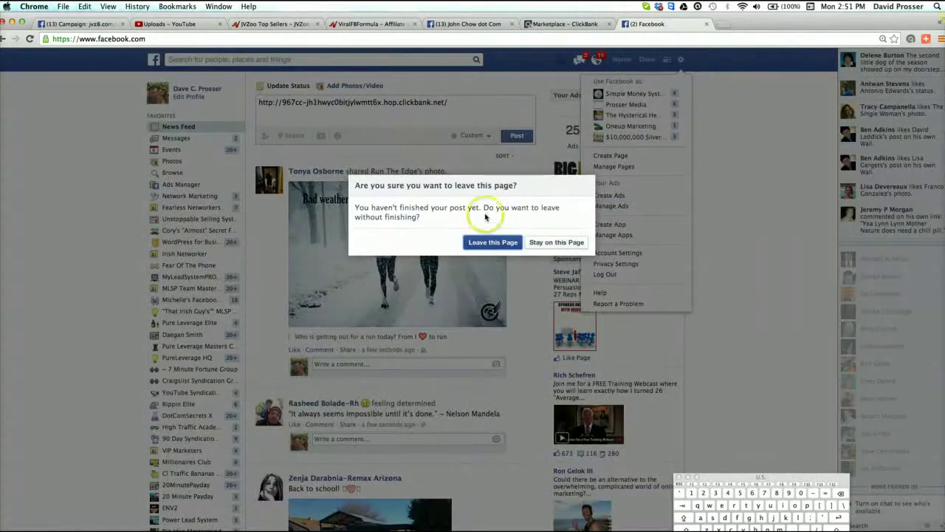
pyautogui.click(489, 243)
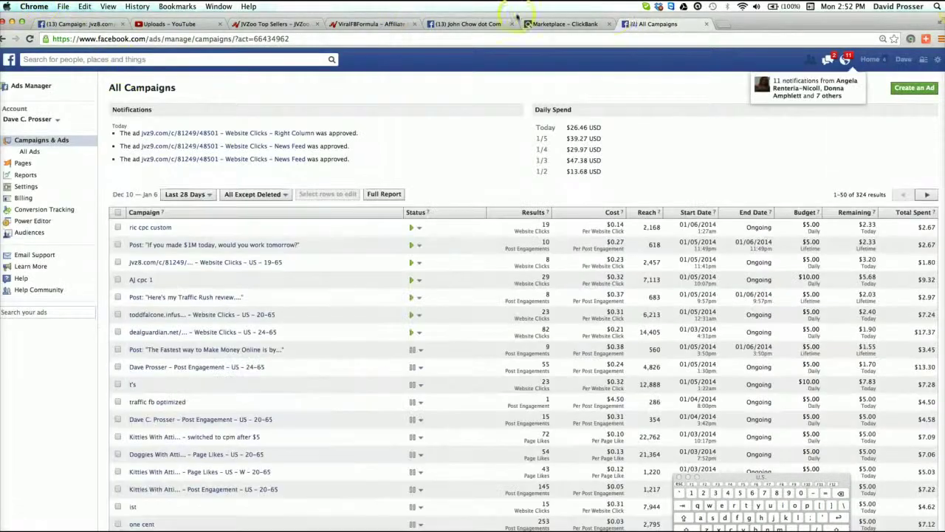
pyautogui.click(24, 222)
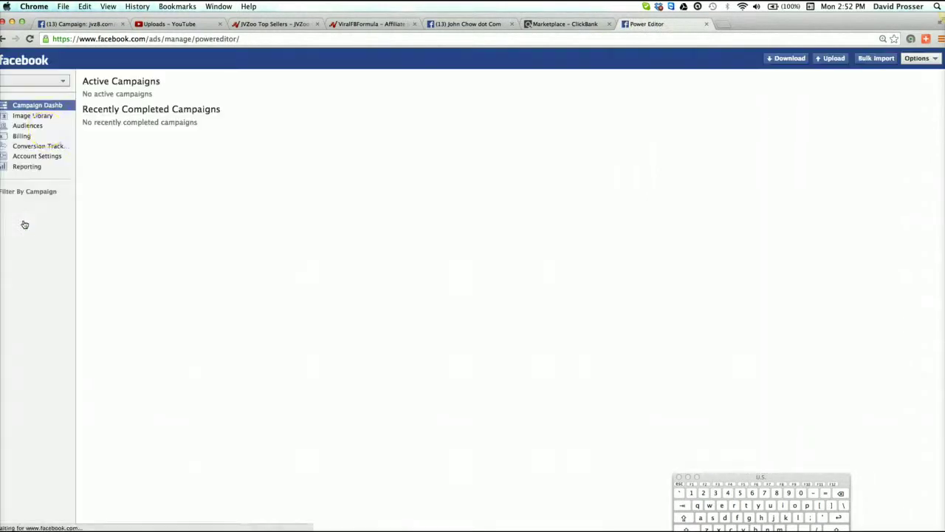
pyautogui.click(32, 127)
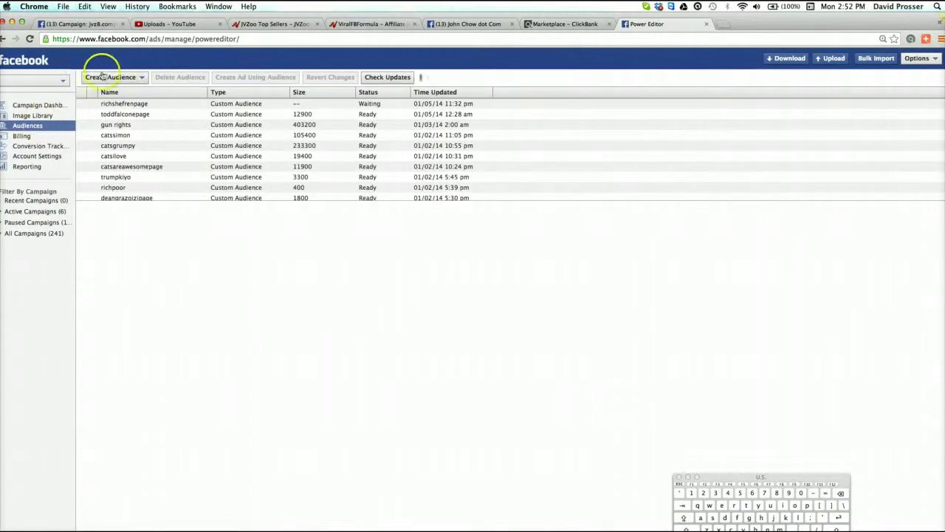
# - Create a custom audience named johnchaopage of type UIDs from ohnchaopagemembers.csv, and close the upload dialog
pyautogui.click(144, 78)
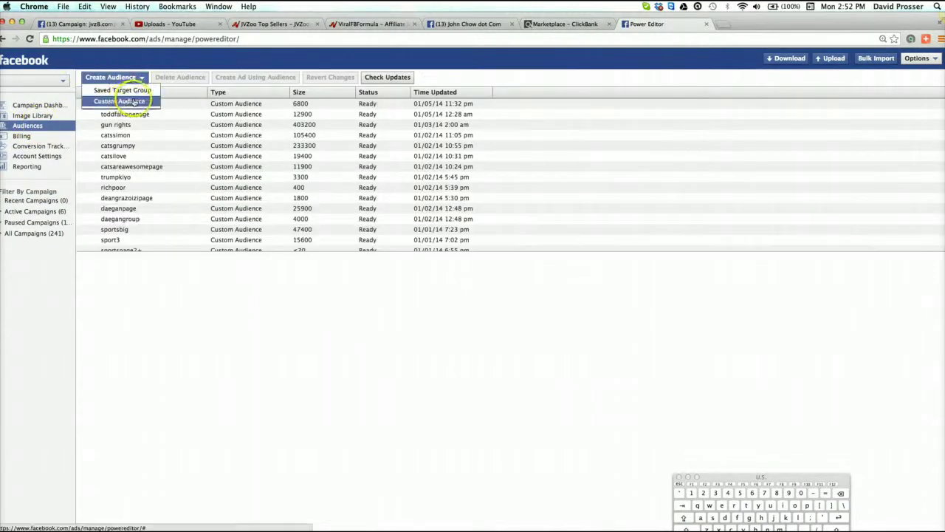
pyautogui.click(128, 103)
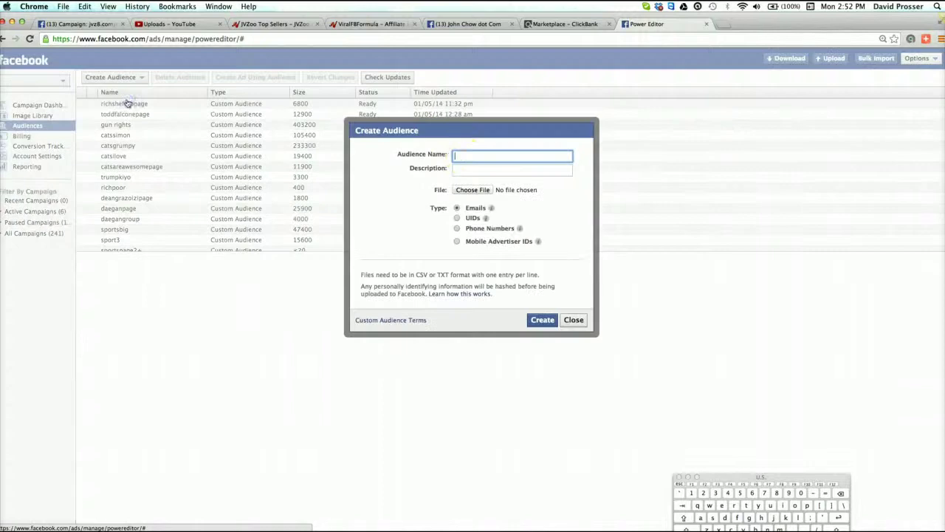
pyautogui.click(463, 156)
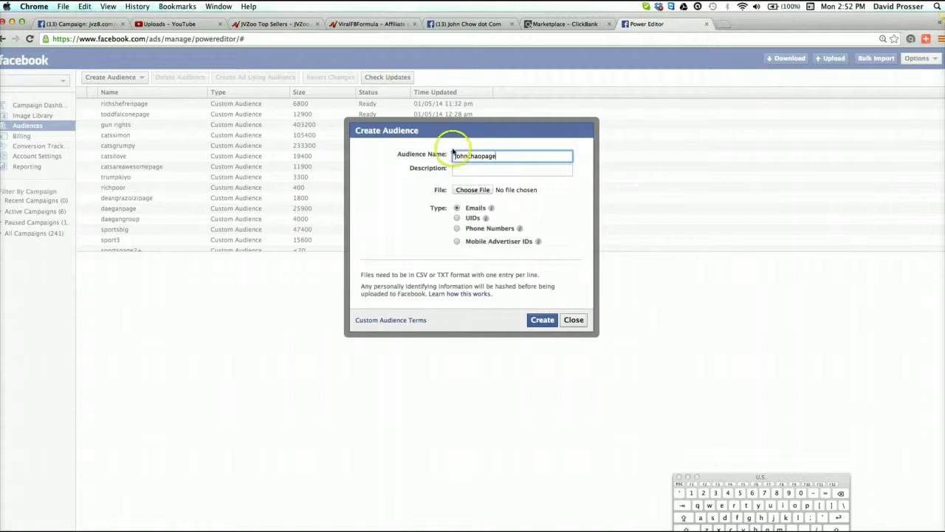
pyautogui.click(458, 219)
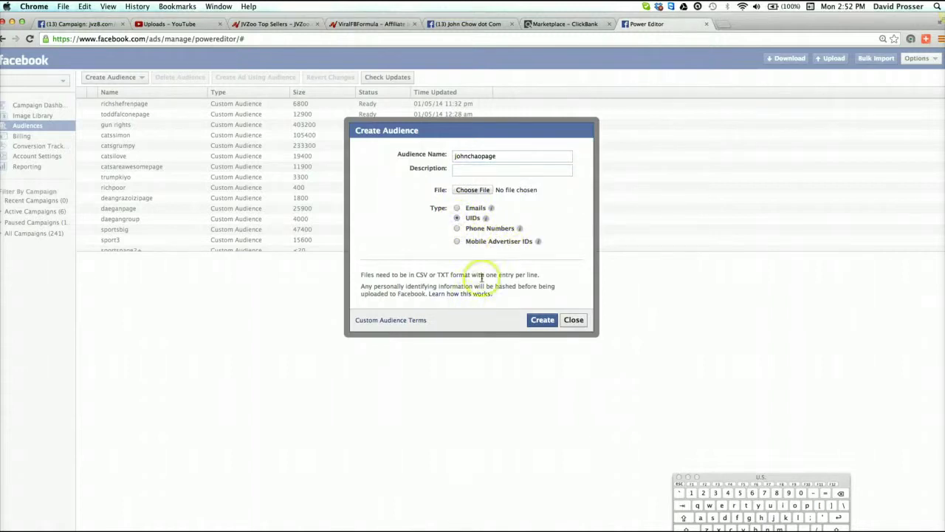
pyautogui.click(471, 189)
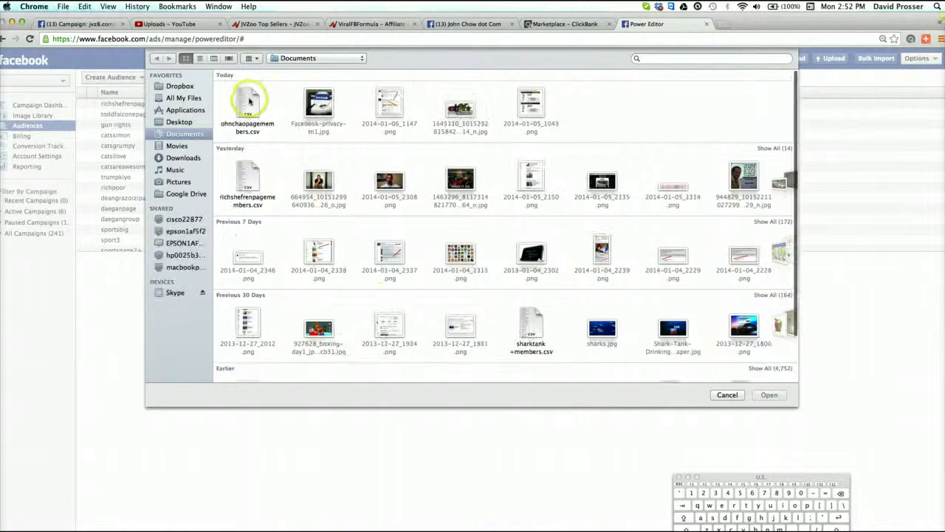
pyautogui.doubleClick(249, 101)
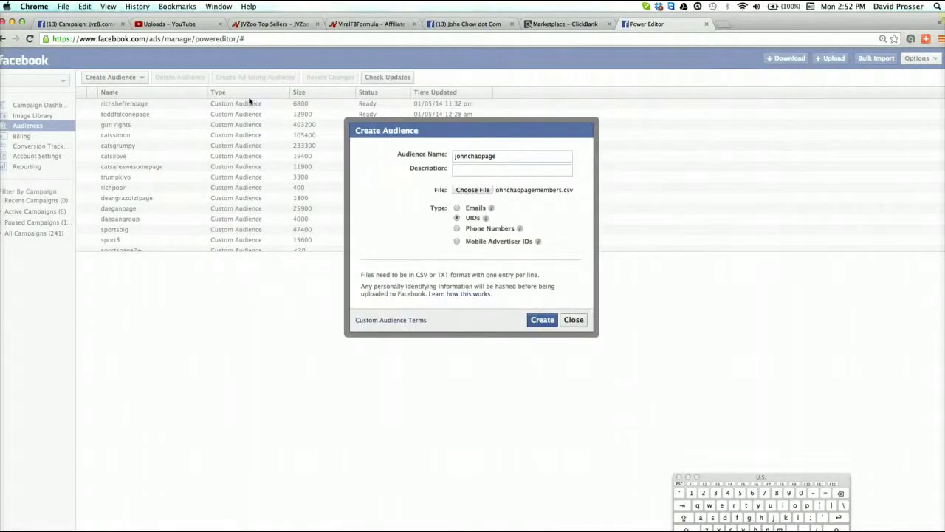
pyautogui.click(542, 319)
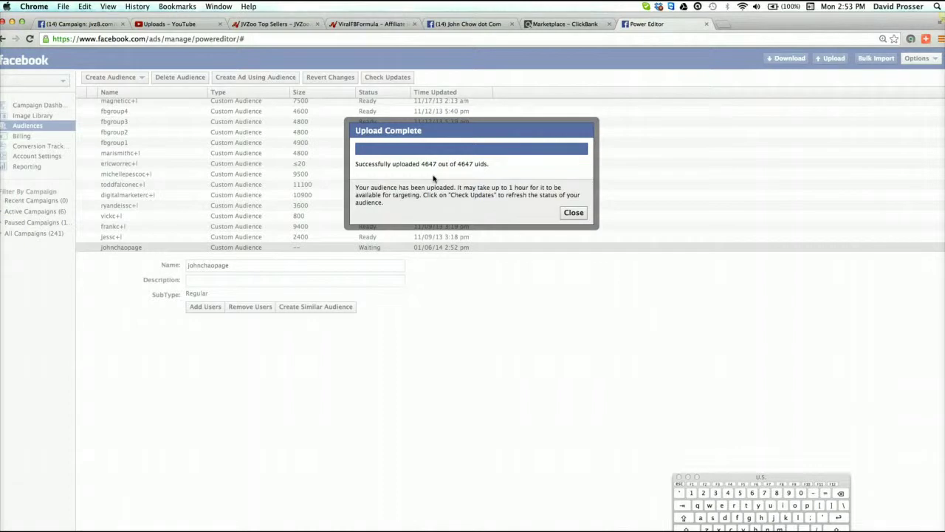
pyautogui.click(574, 214)
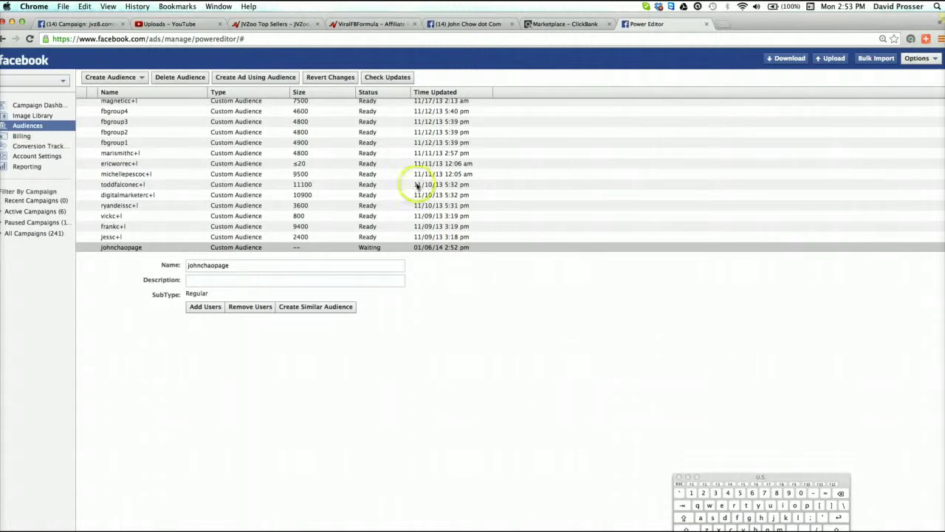
# - Revisit the John Chow dot Com fan page and the jvz8.com campaign with its ad preview and targeting
pyautogui.click(468, 24)
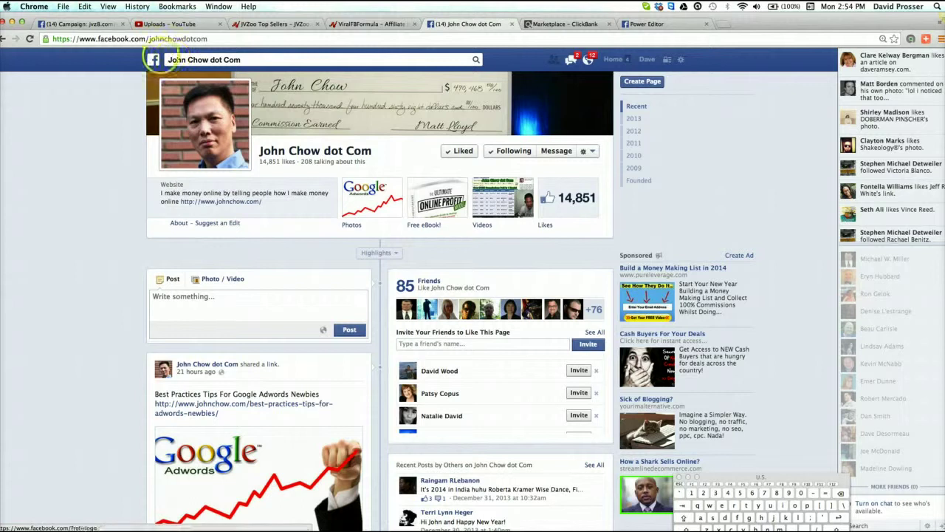
pyautogui.click(78, 24)
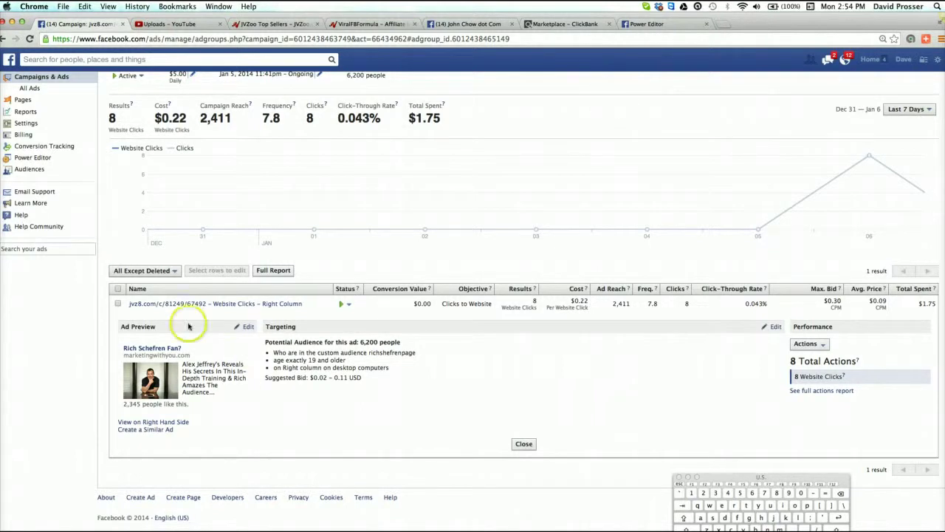
# - Open the account owner's profile and switch to using Facebook as the fan page bearing the owner's name
pyautogui.click(904, 59)
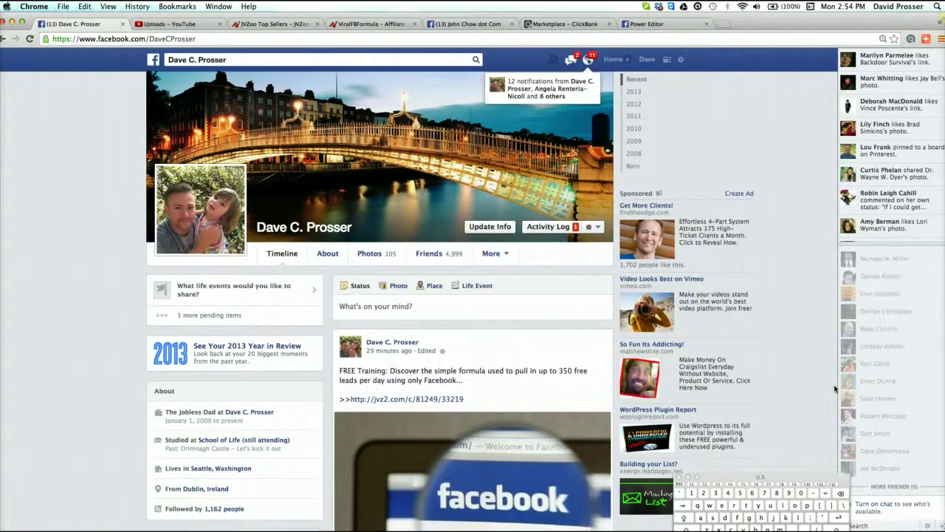
pyautogui.scroll(-1, 836, 382)
pyautogui.moveTo(780, 481); pyautogui.dragTo(830, 477)
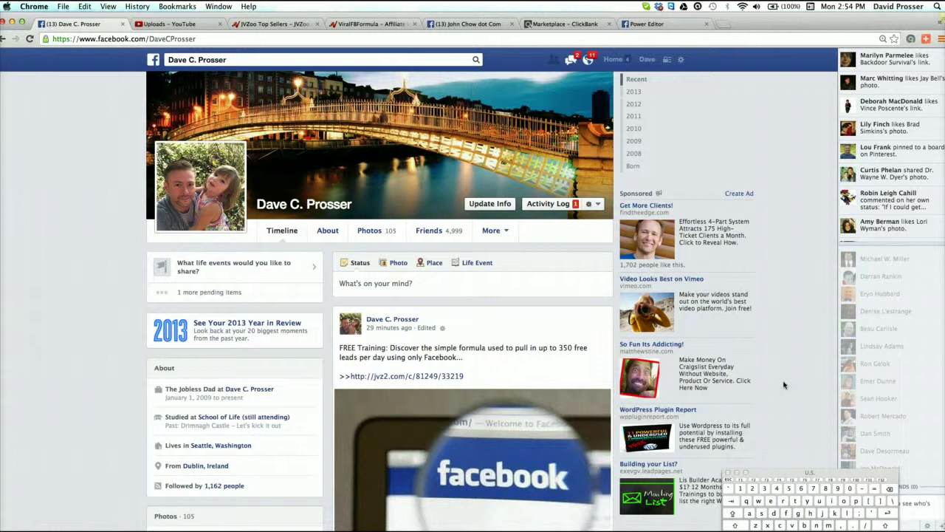
pyautogui.click(681, 60)
pyautogui.scroll(-5, 624, 126)
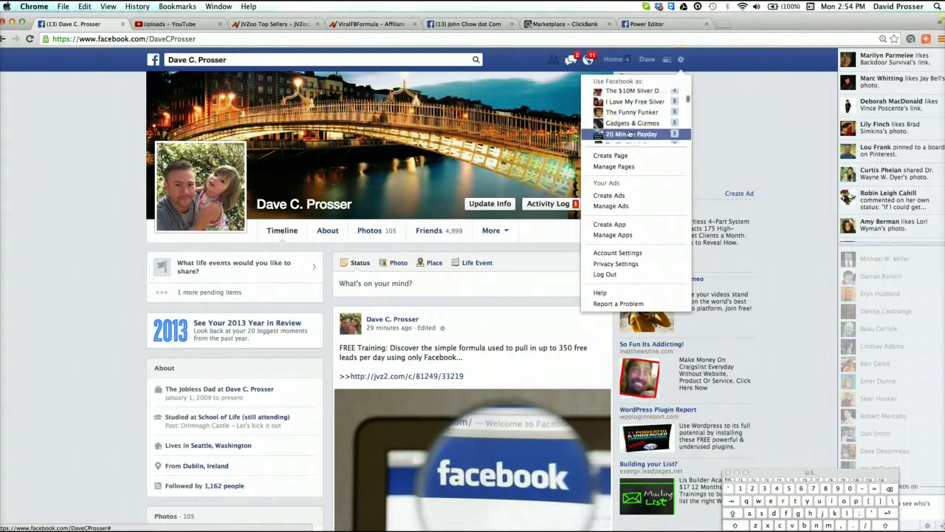
pyautogui.scroll(-5, 628, 133)
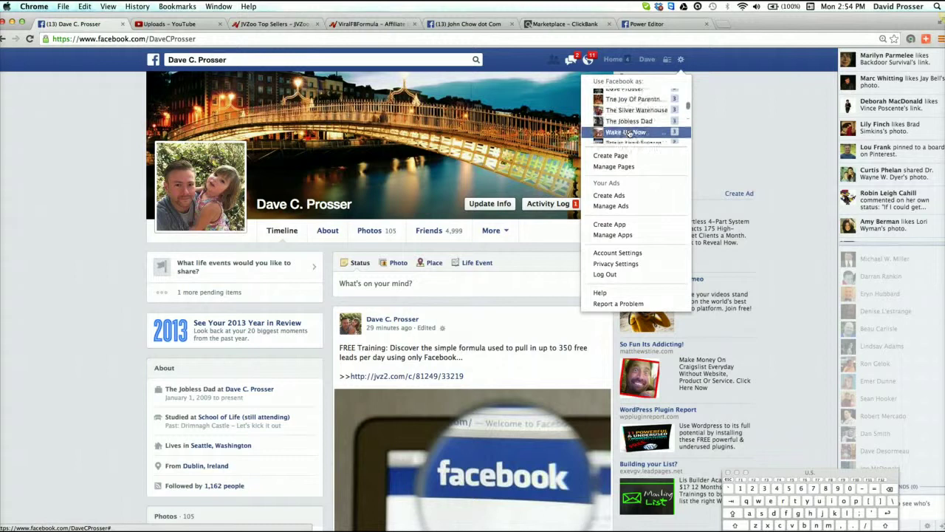
pyautogui.scroll(5, 628, 133)
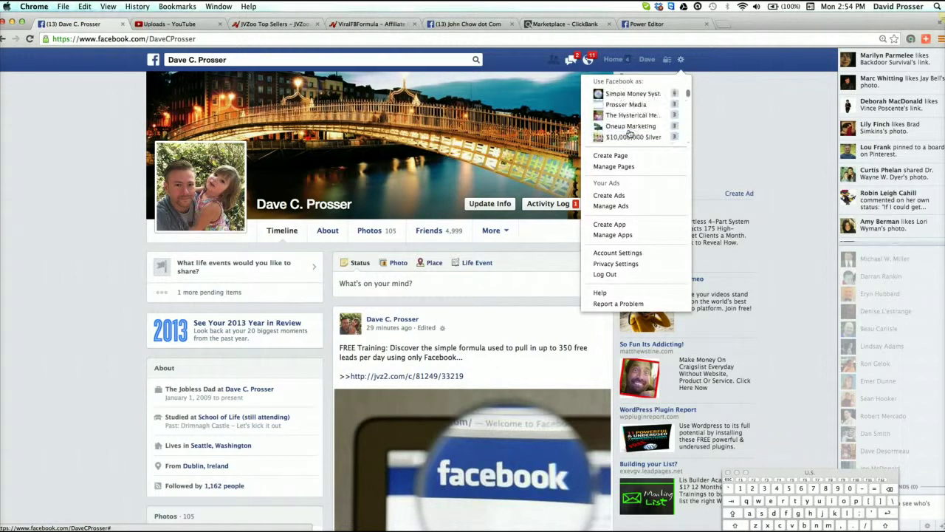
pyautogui.scroll(-3, 630, 133)
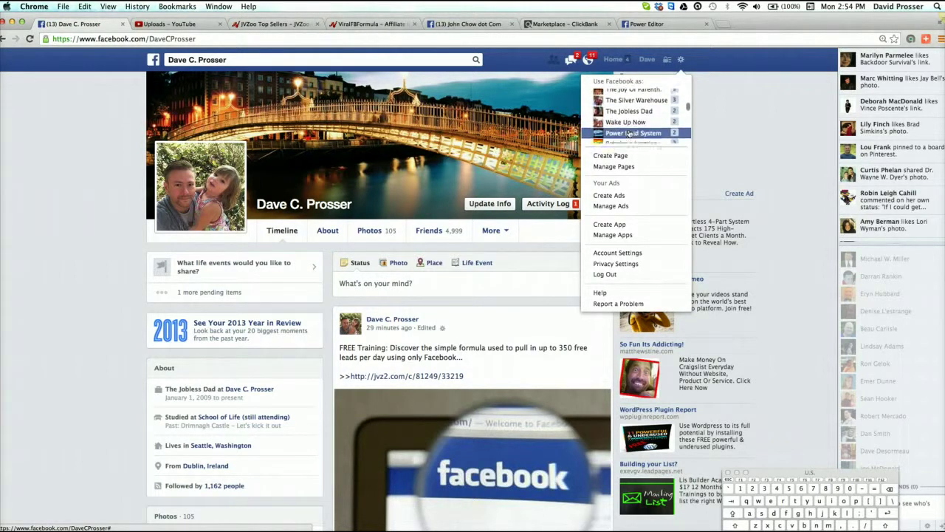
pyautogui.scroll(-1, 630, 133)
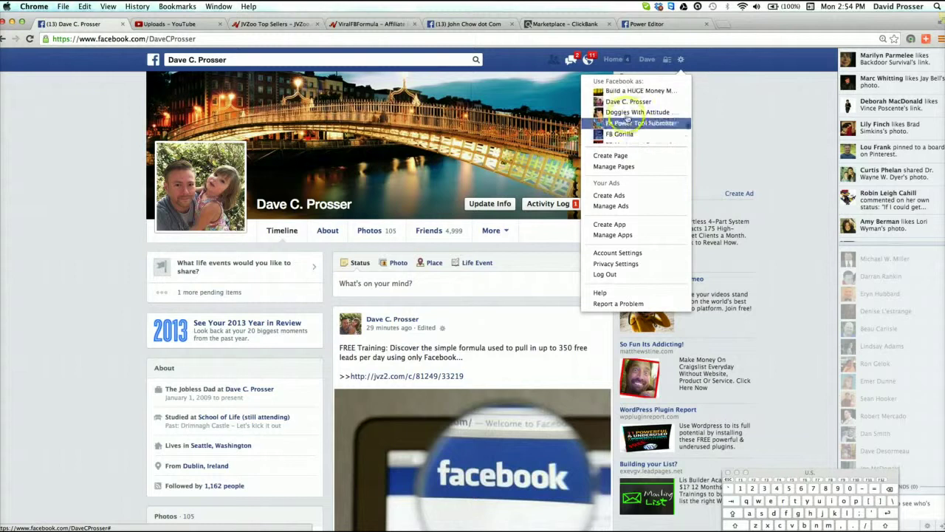
pyautogui.click(620, 105)
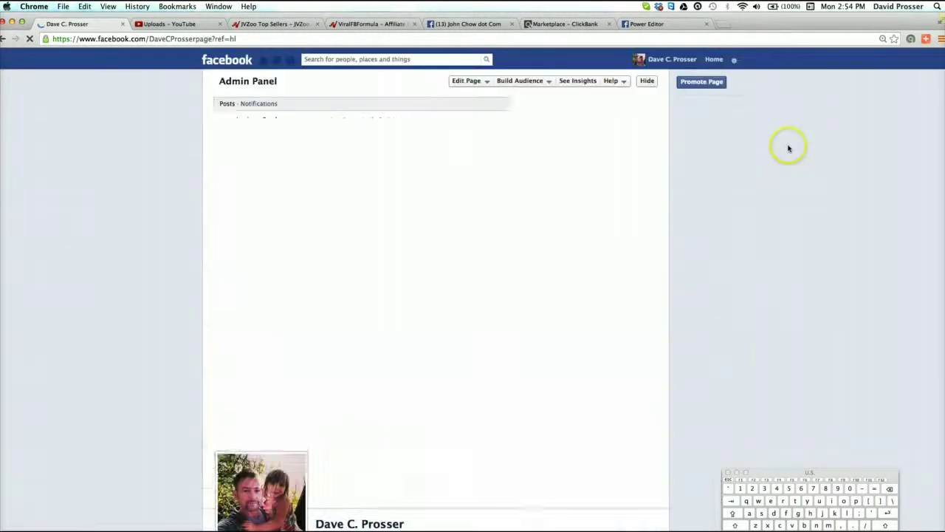
# - Look over the fan page's timeline and admin panel, and open the page's news feed
pyautogui.scroll(-10, 772, 360)
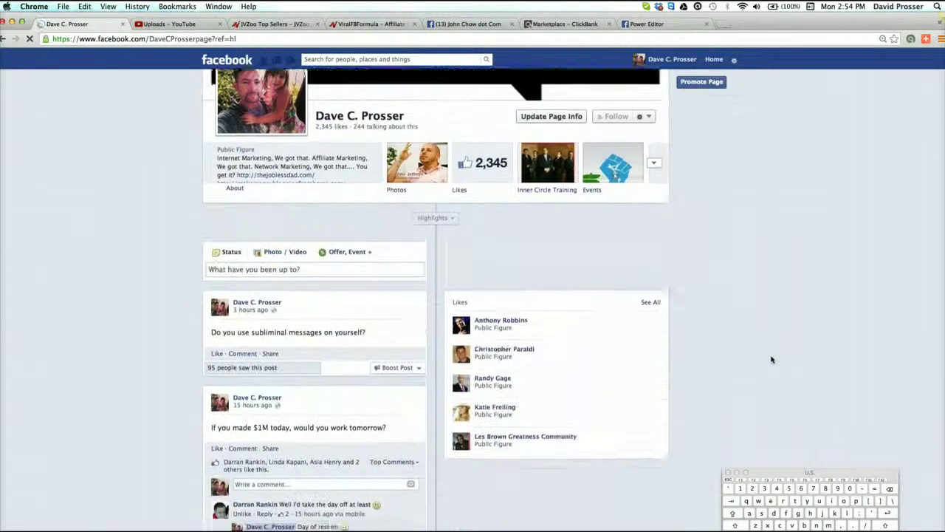
pyautogui.scroll(-5, 772, 360)
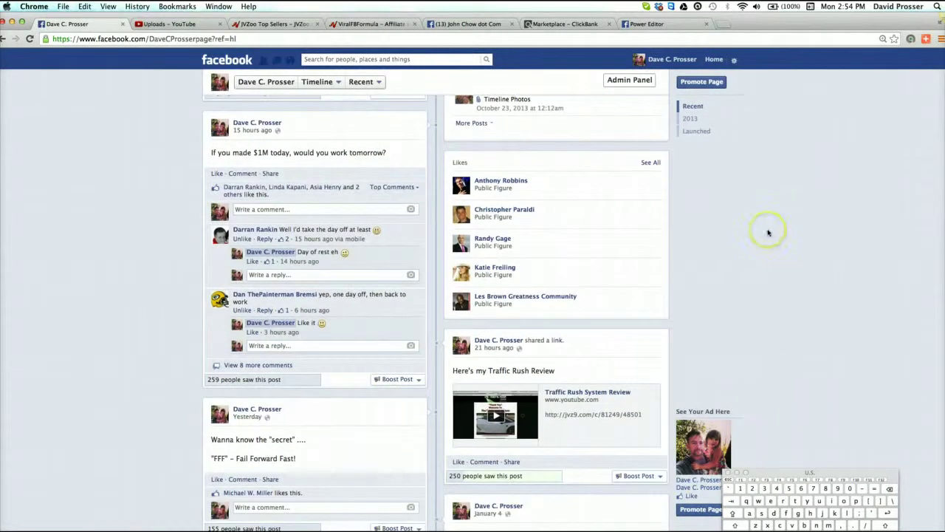
pyautogui.scroll(10, 766, 232)
pyautogui.scroll(-3, 768, 233)
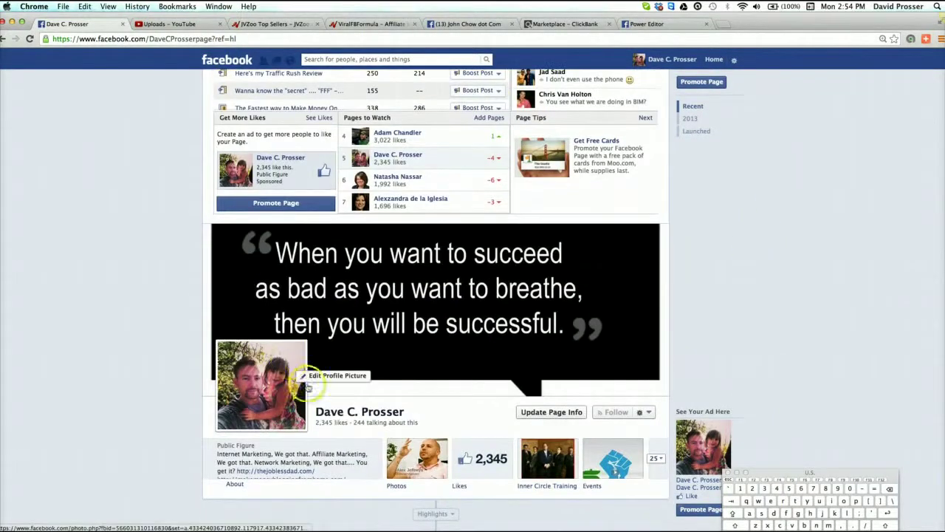
pyautogui.scroll(3, 722, 311)
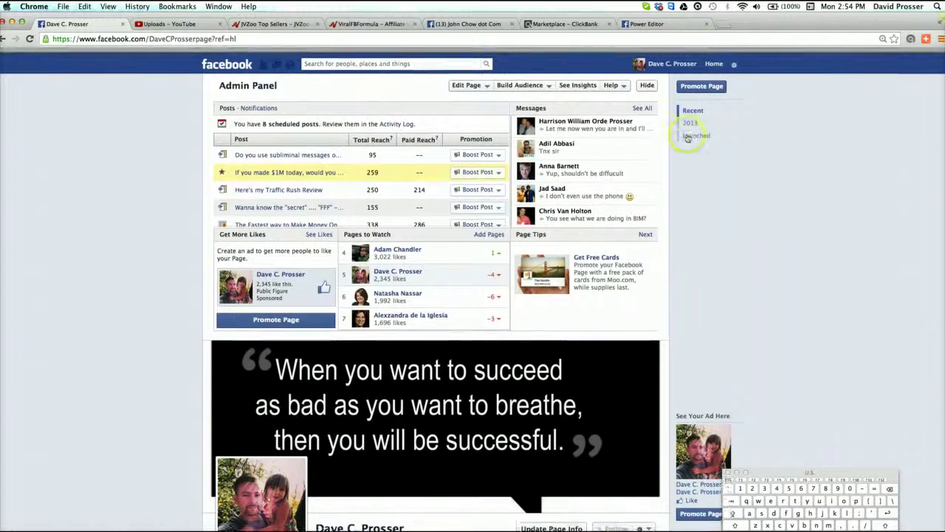
pyautogui.click(713, 59)
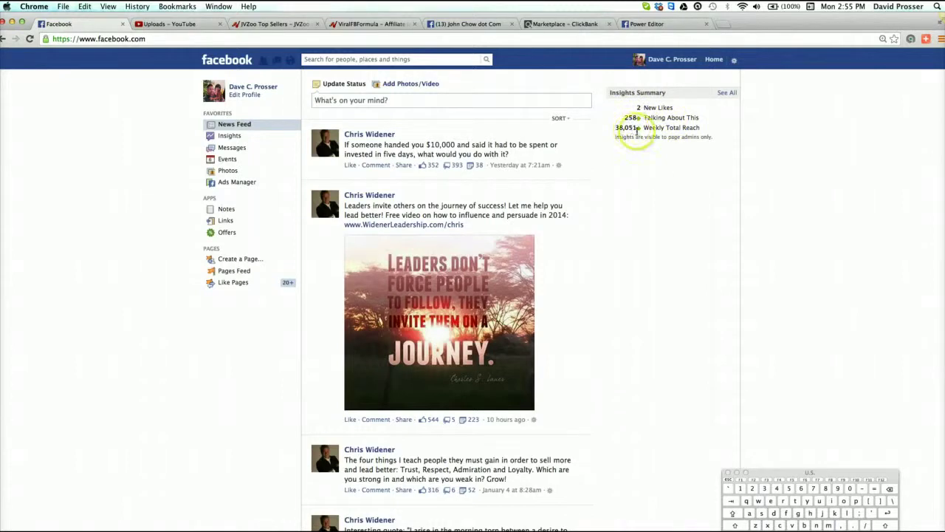
# - Return to the fan page's timeline and examine its posts and how many people saw each one
pyautogui.click(675, 59)
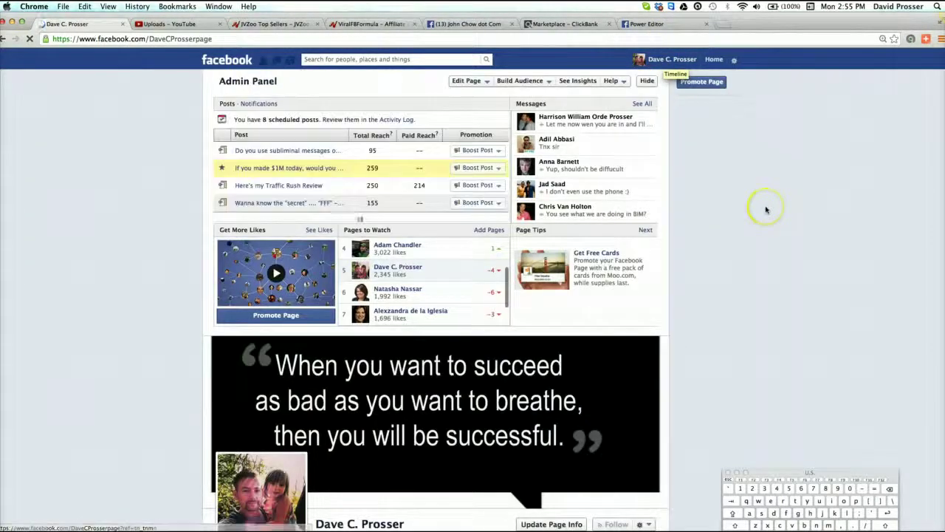
pyautogui.scroll(-5, 766, 211)
pyautogui.scroll(-6, 766, 211)
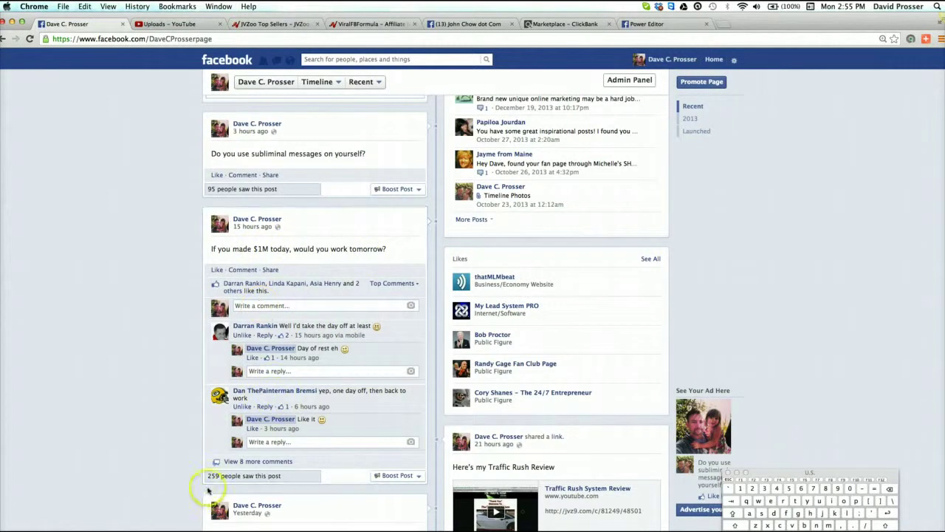
pyautogui.scroll(-1, 781, 321)
pyautogui.scroll(-5, 781, 321)
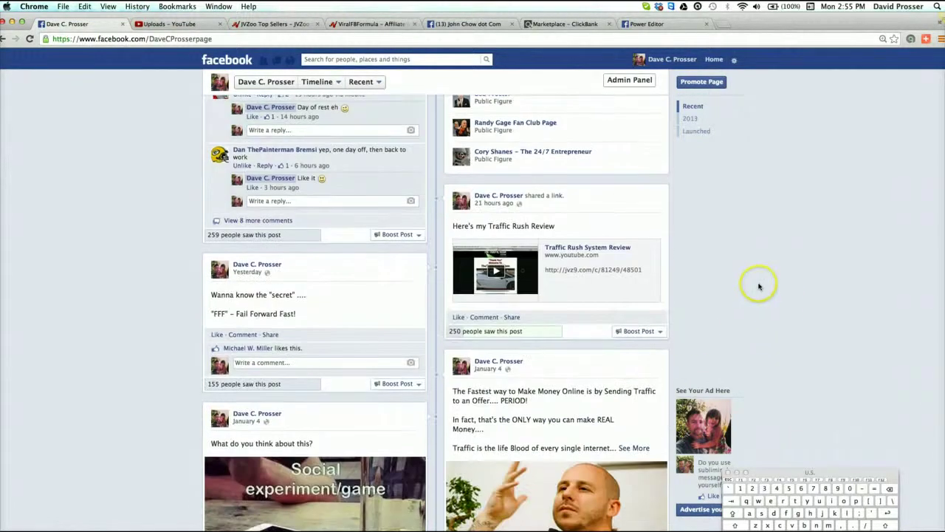
pyautogui.moveTo(463, 332)
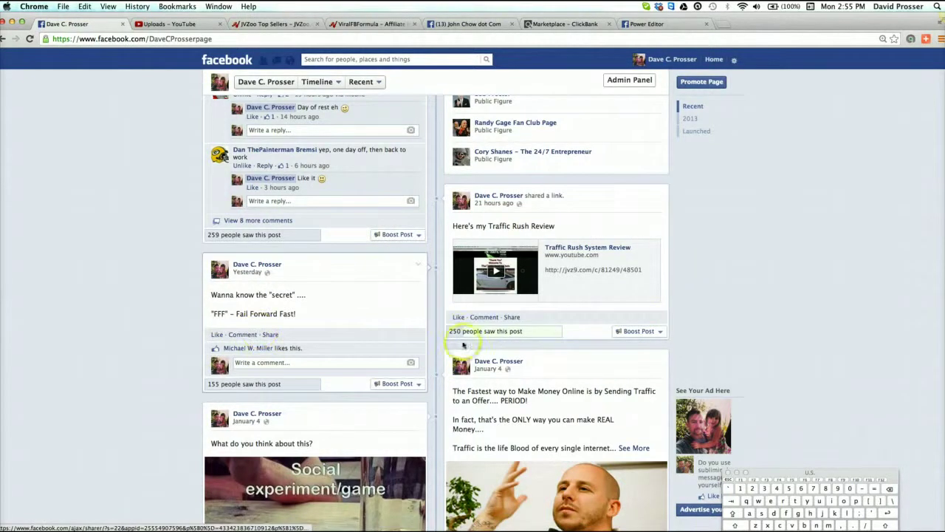
pyautogui.scroll(-5, 791, 301)
pyautogui.scroll(-5, 791, 301)
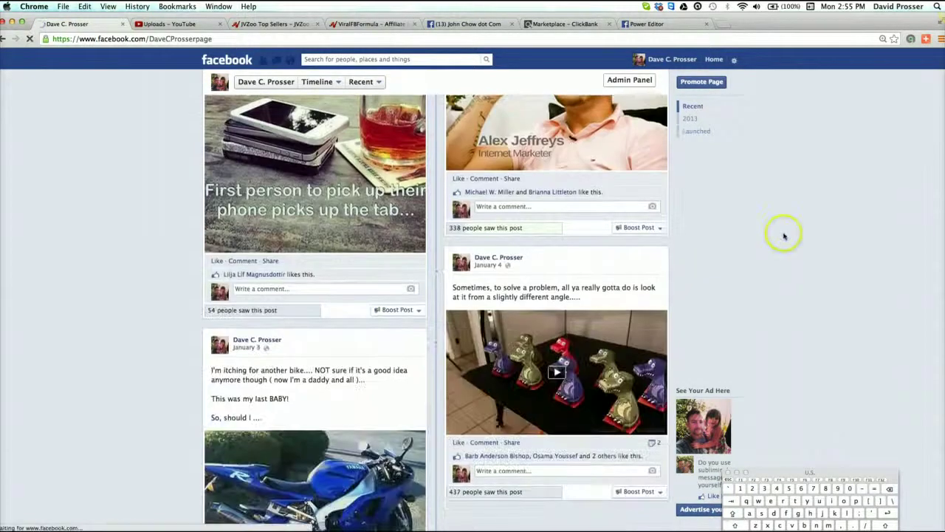
pyautogui.scroll(-3, 796, 209)
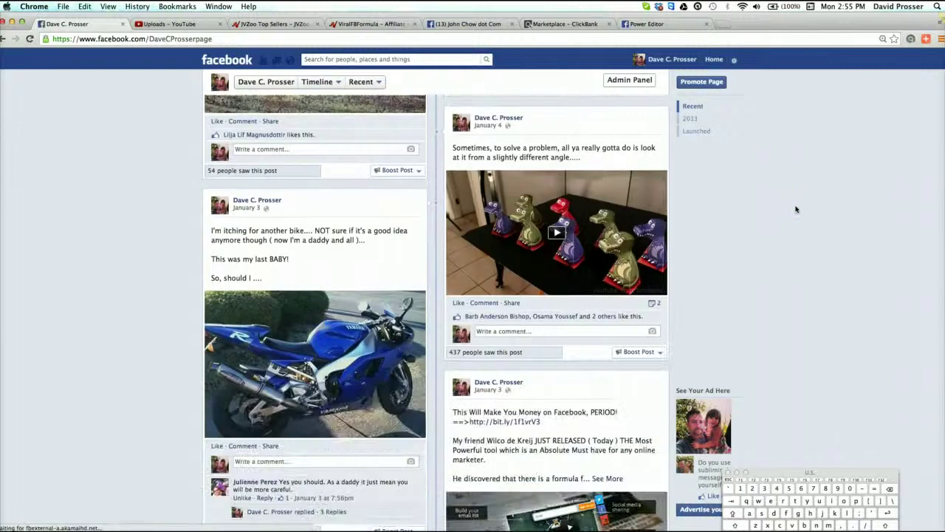
pyautogui.scroll(-5, 796, 209)
pyautogui.scroll(-8, 796, 210)
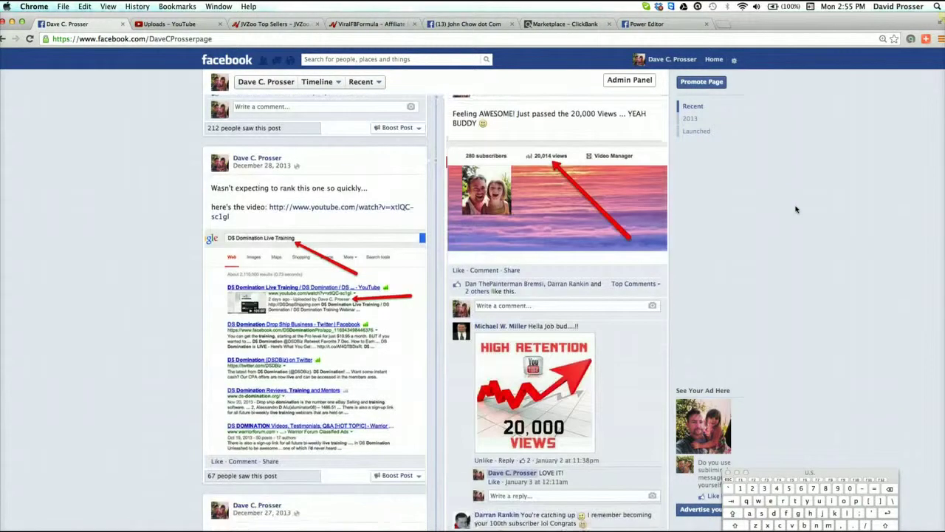
pyautogui.scroll(15, 796, 209)
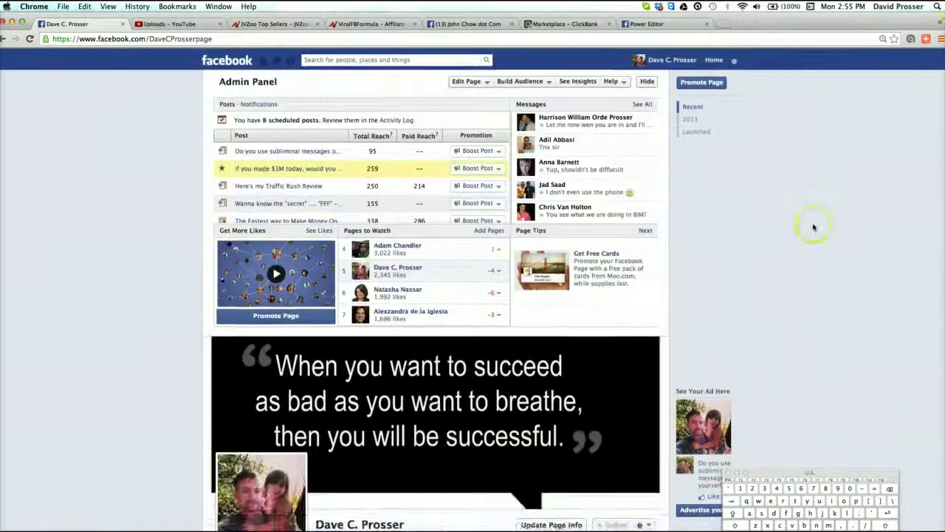
pyautogui.scroll(-10, 813, 226)
pyautogui.scroll(3, 812, 227)
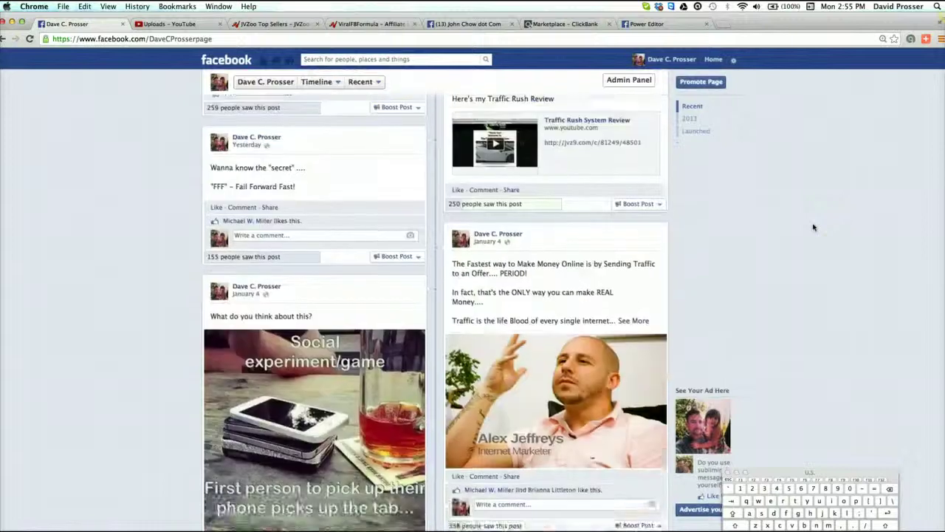
pyautogui.scroll(-2, 813, 227)
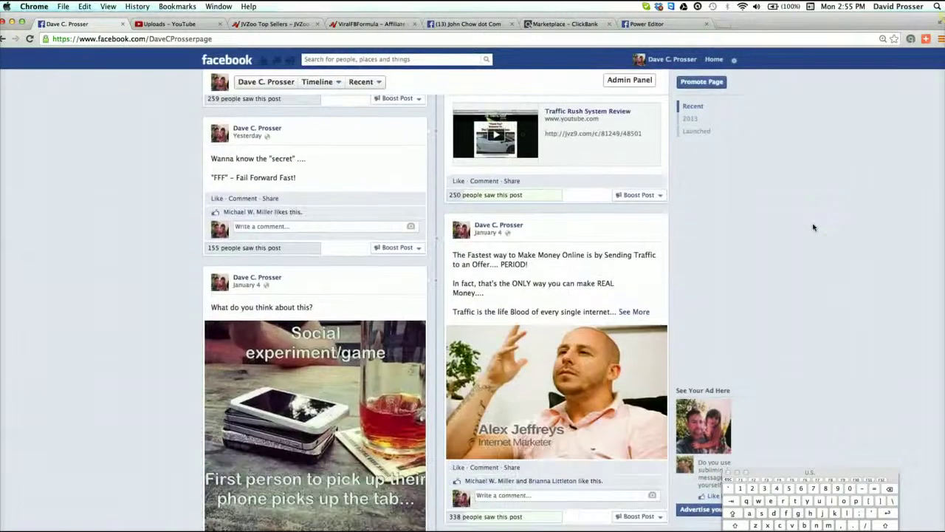
pyautogui.scroll(15, 814, 228)
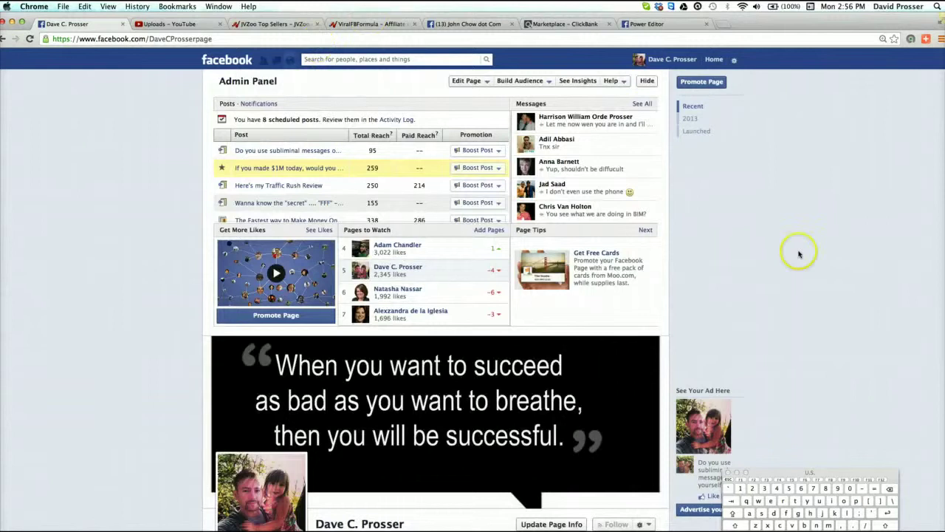
# - Expand the January 4 post about the fastest way to make money online and read its full text and affiliate links
pyautogui.scroll(-10, 798, 253)
pyautogui.scroll(-5, 798, 253)
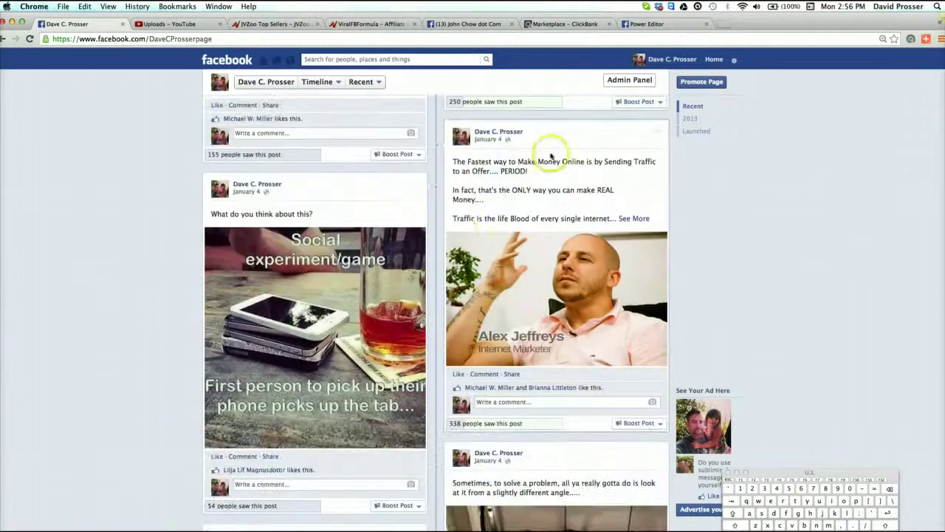
pyautogui.click(633, 218)
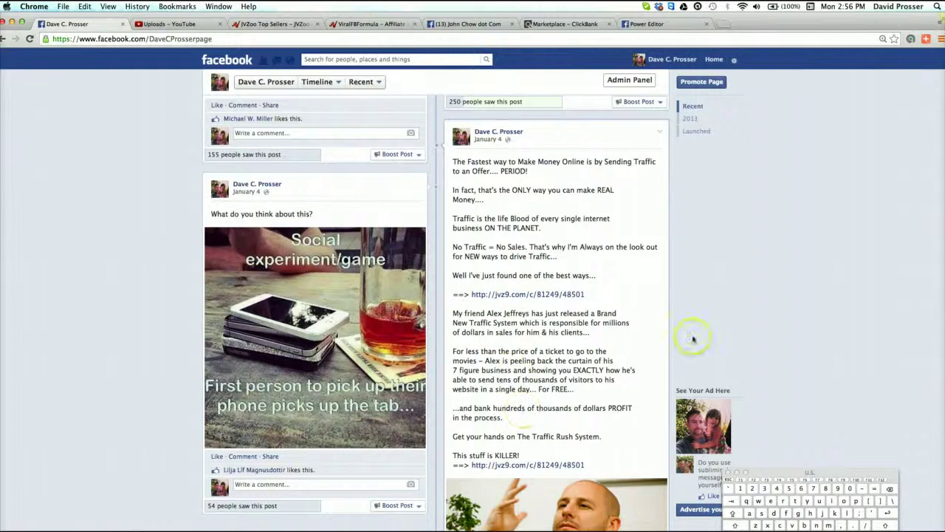
pyautogui.scroll(-3, 806, 374)
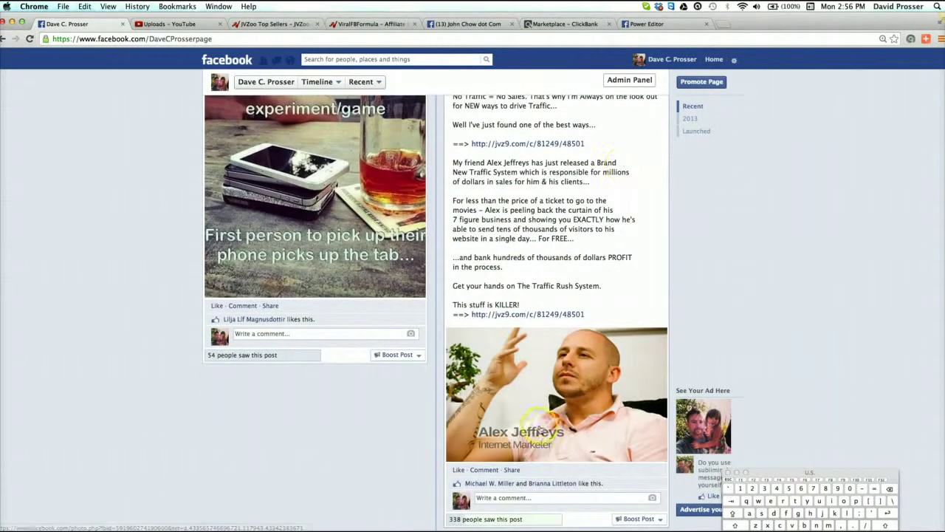
pyautogui.scroll(2, 764, 386)
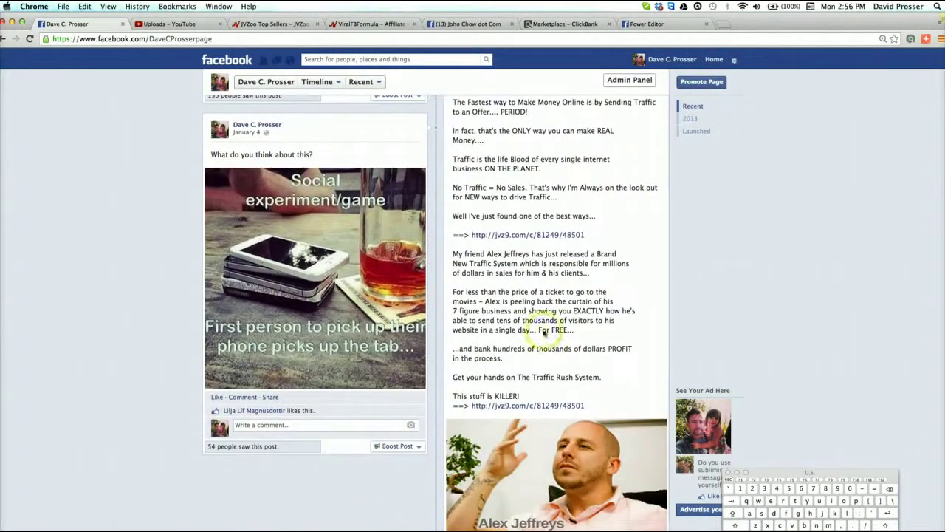
pyautogui.scroll(3, 642, 432)
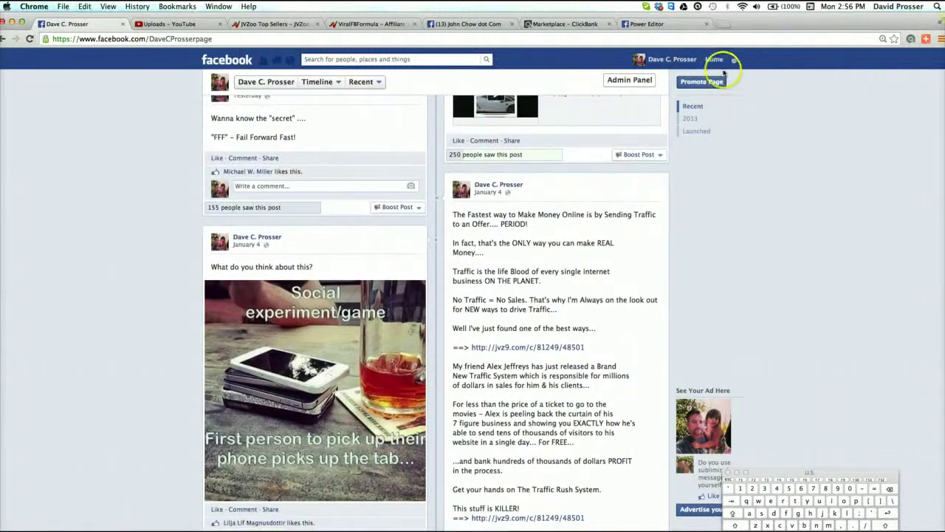
# - Switch back to using Facebook as the personal profile and close the John Chow dot Com tab
pyautogui.click(734, 60)
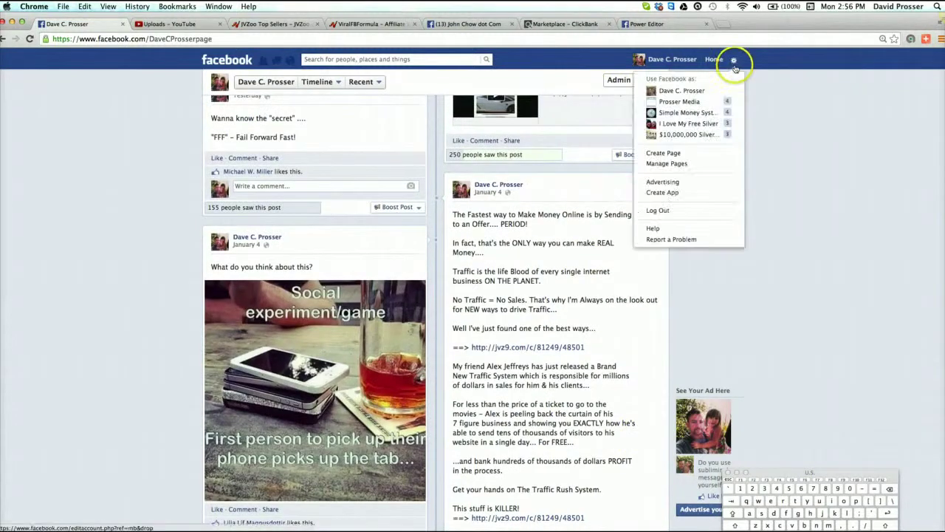
pyautogui.click(683, 91)
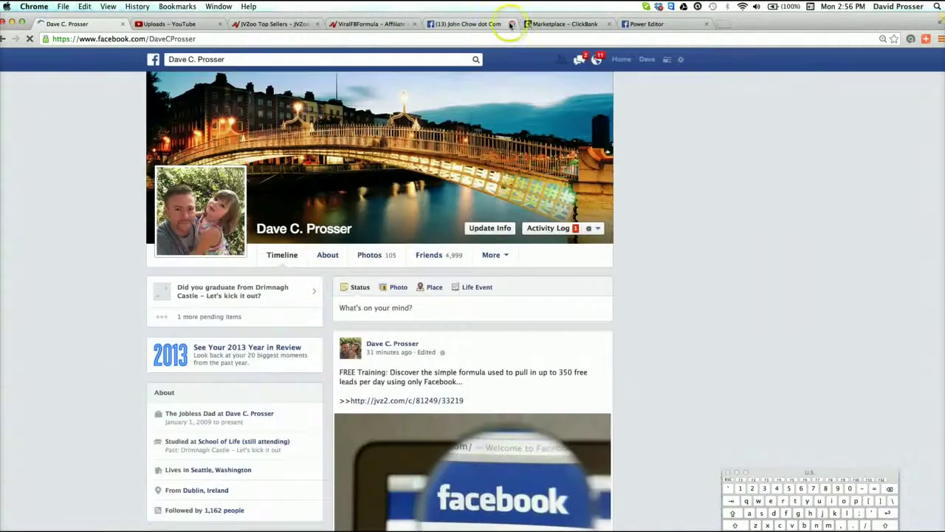
pyautogui.click(511, 25)
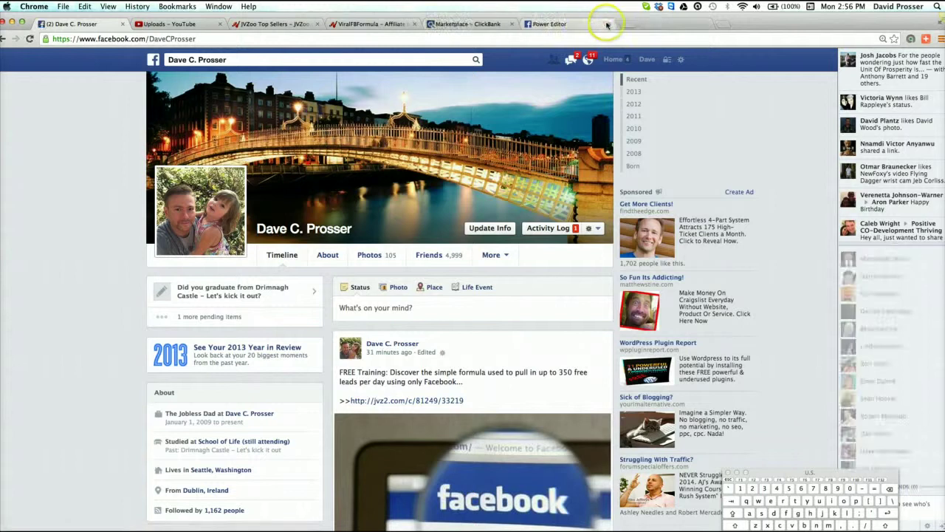
# - Open Facebook's ad creation page with the list of advertising objectives
pyautogui.click(680, 60)
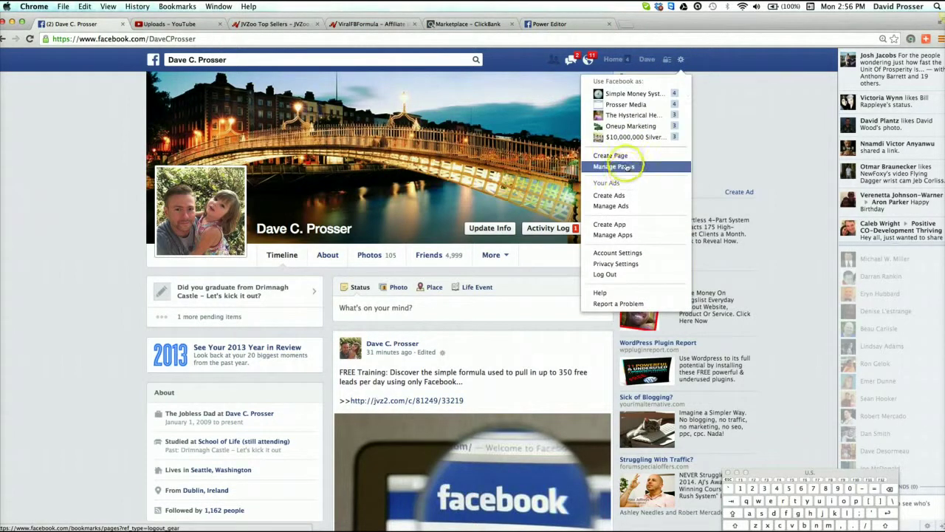
pyautogui.click(619, 198)
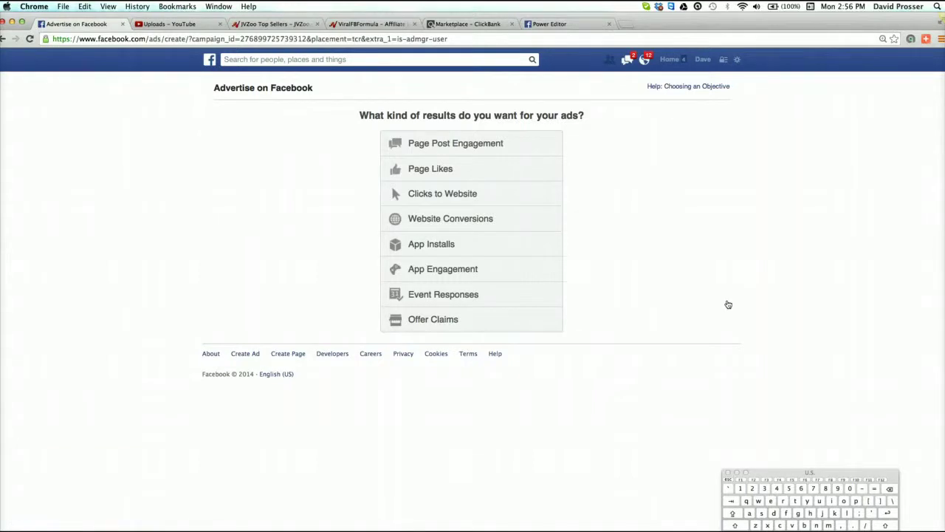
# - Open fiverr.com in a new browser tab
pyautogui.click(629, 25)
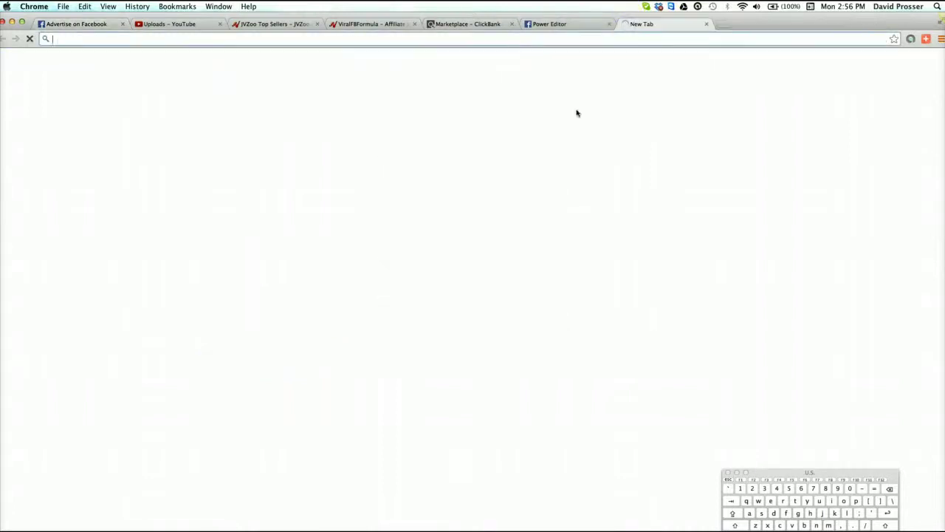
pyautogui.write('five')
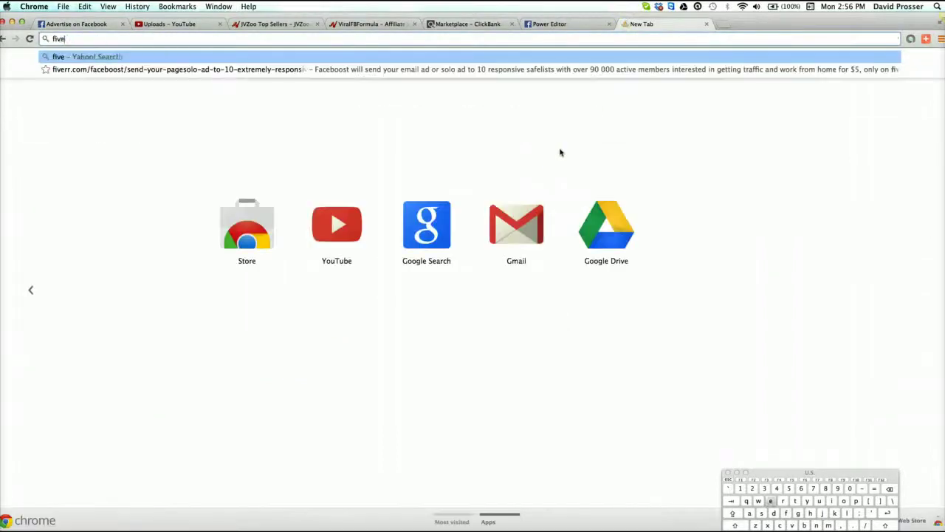
pyautogui.write('rr.com')
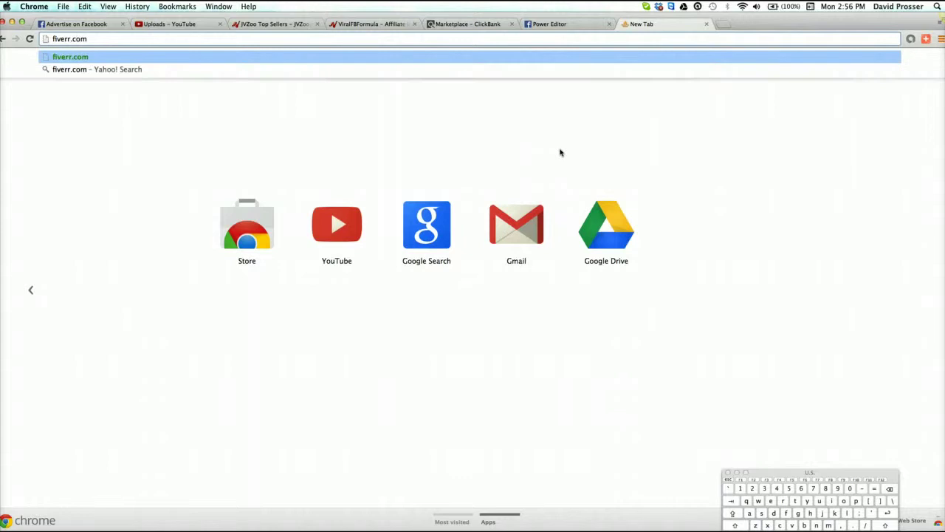
pyautogui.click(765, 65)
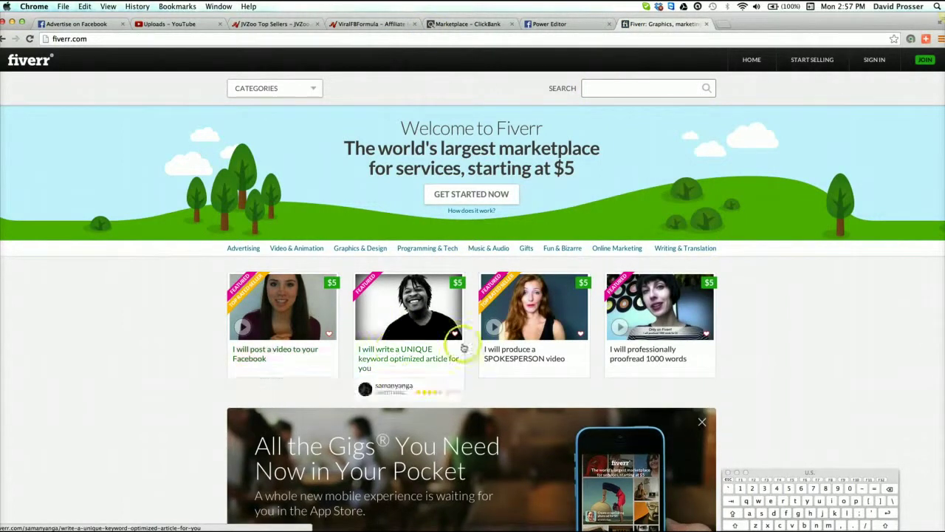
# - Browse the gigs on the Fiverr home page and search the site for "facebook ad coupon"
pyautogui.scroll(-10, 785, 384)
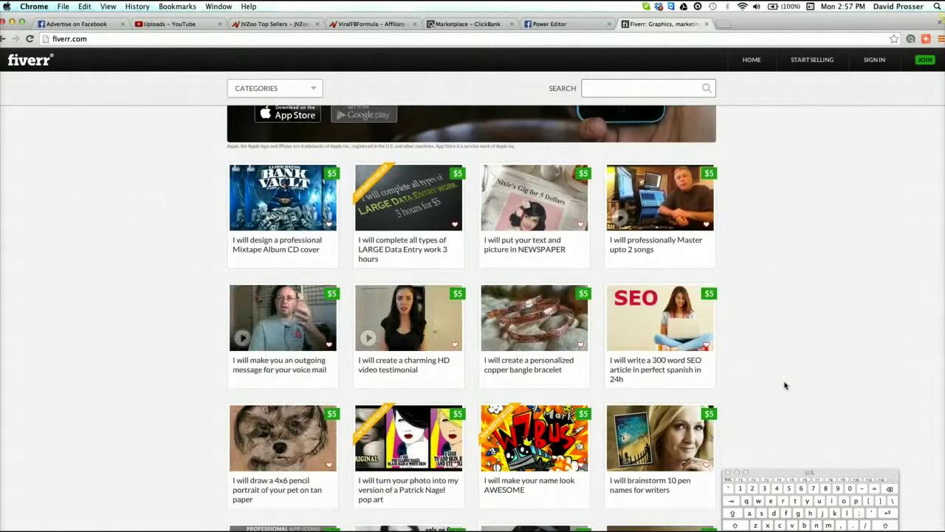
pyautogui.scroll(-7, 793, 253)
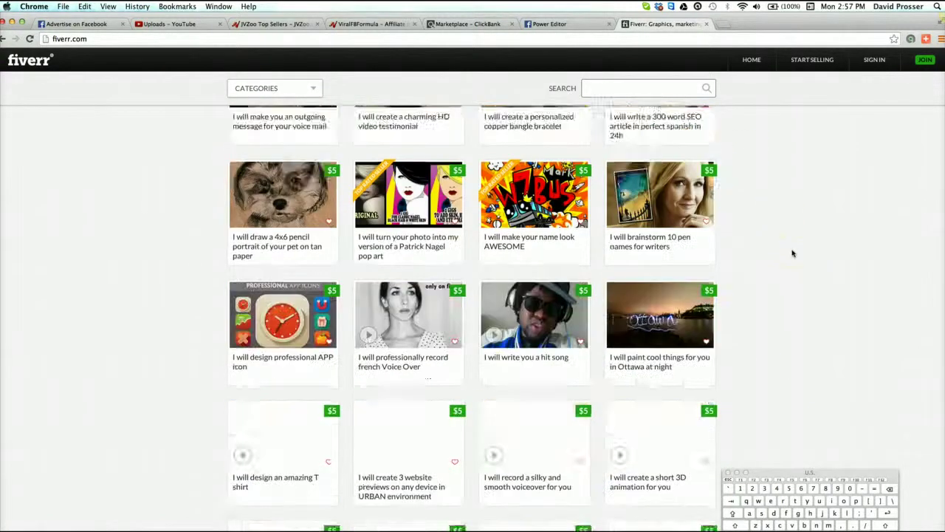
pyautogui.scroll(5, 792, 253)
pyautogui.scroll(10, 797, 199)
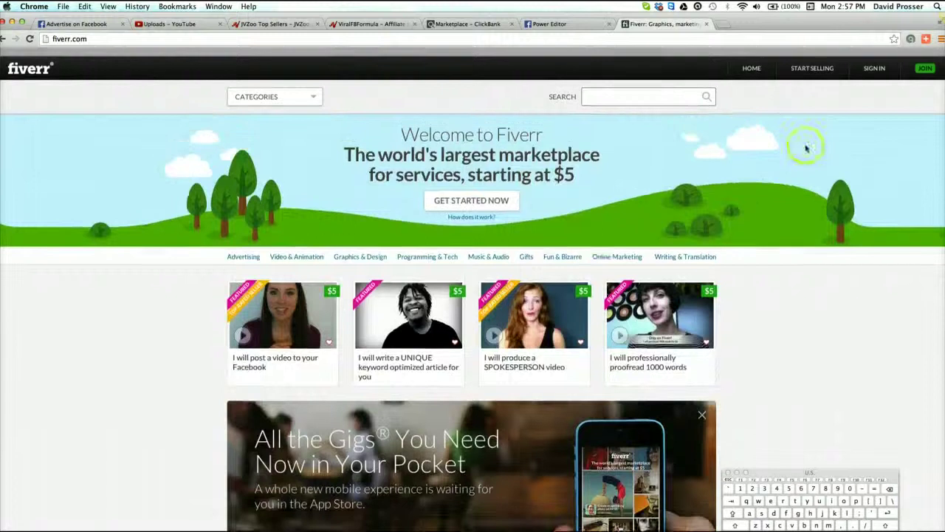
pyautogui.click(599, 89)
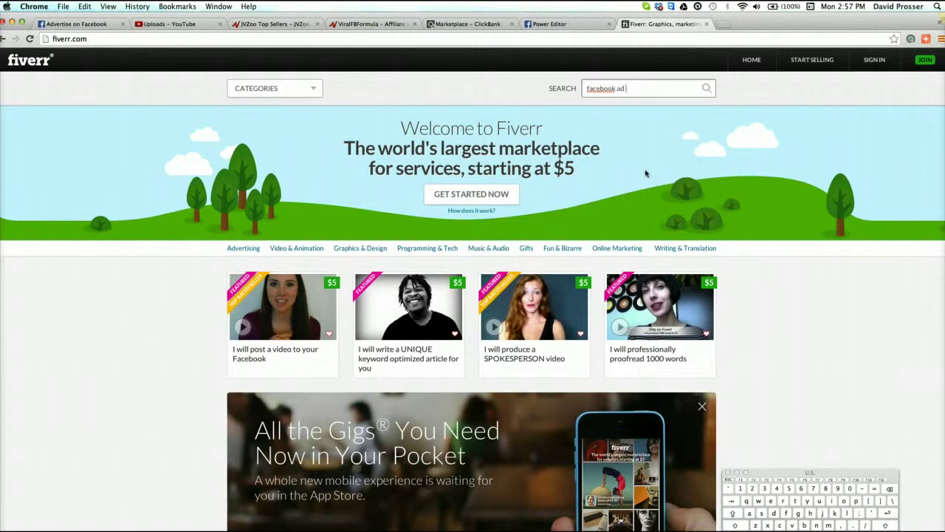
pyautogui.press('Return')
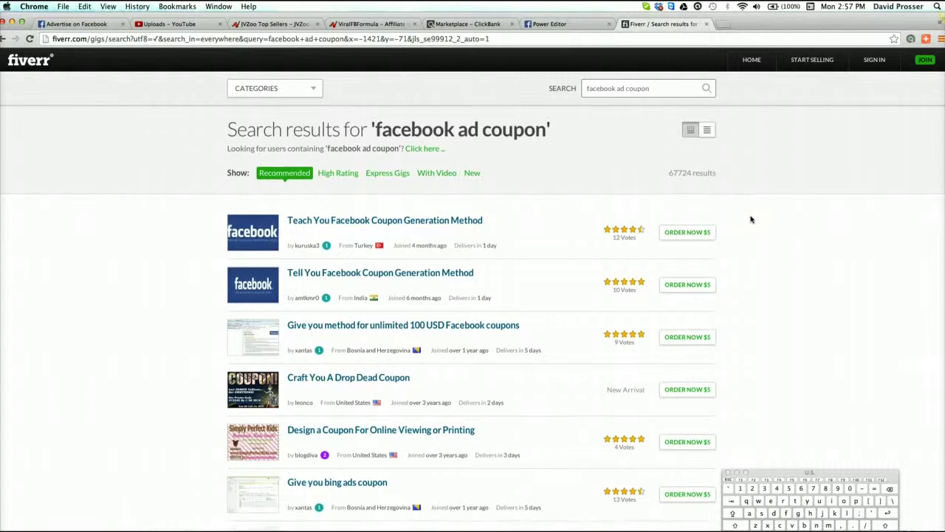
# - Examine the Fiverr search results for gigs offering Facebook ad coupons
pyautogui.scroll(-5, 751, 219)
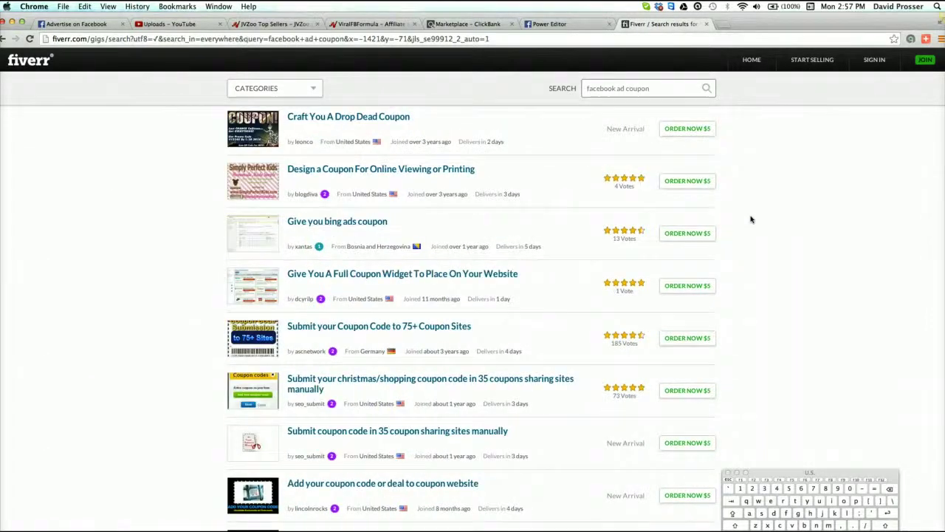
pyautogui.scroll(-4, 751, 219)
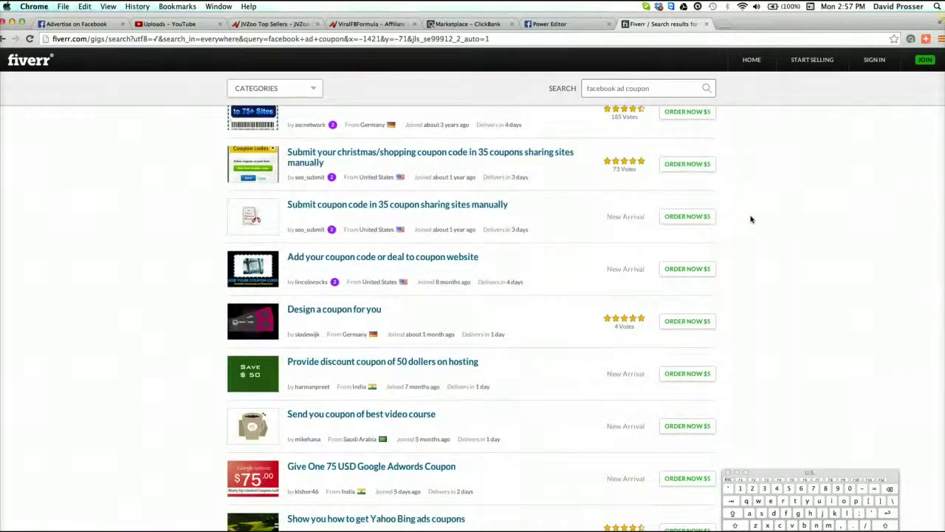
pyautogui.scroll(-2, 751, 219)
pyautogui.scroll(-6, 751, 219)
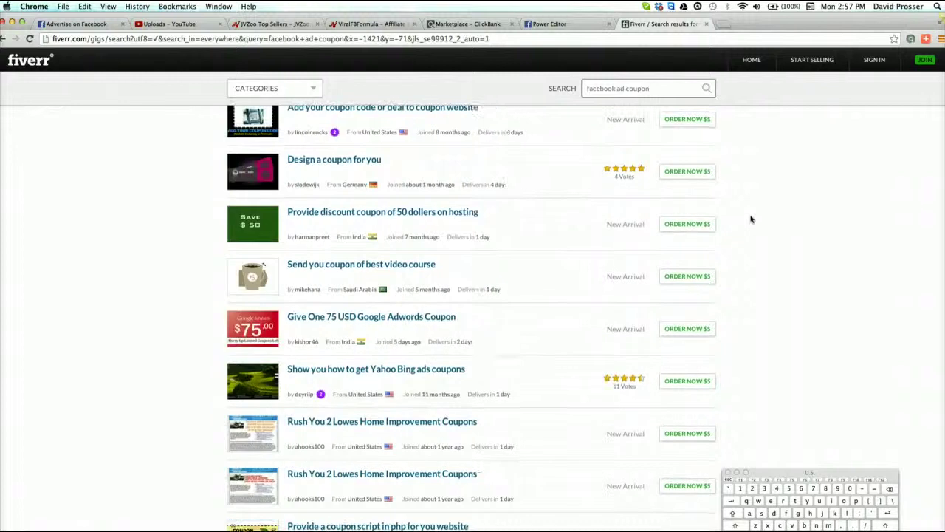
pyautogui.scroll(-7, 751, 220)
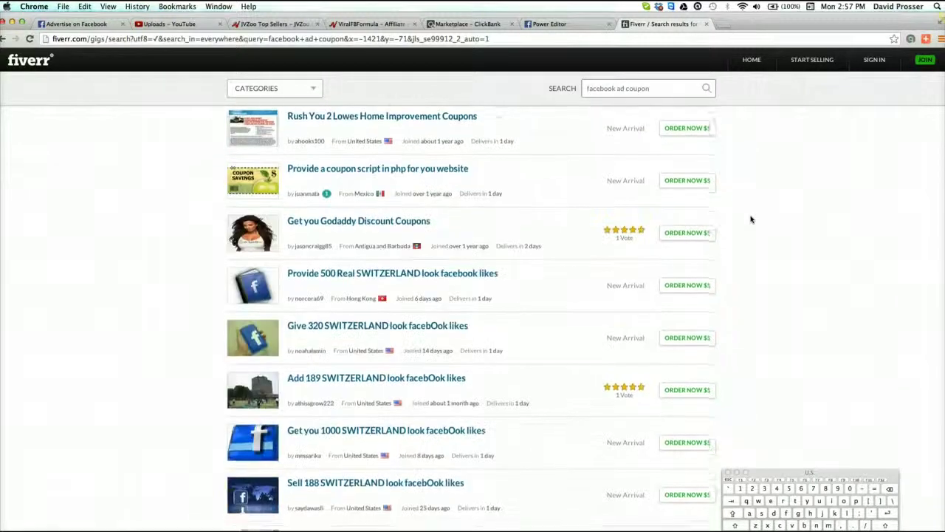
pyautogui.scroll(-5, 751, 219)
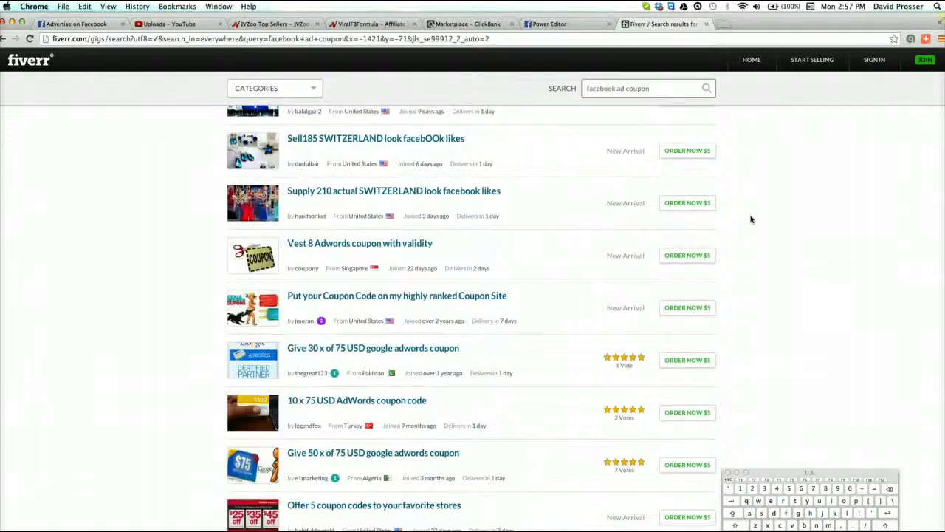
pyautogui.scroll(-5, 751, 219)
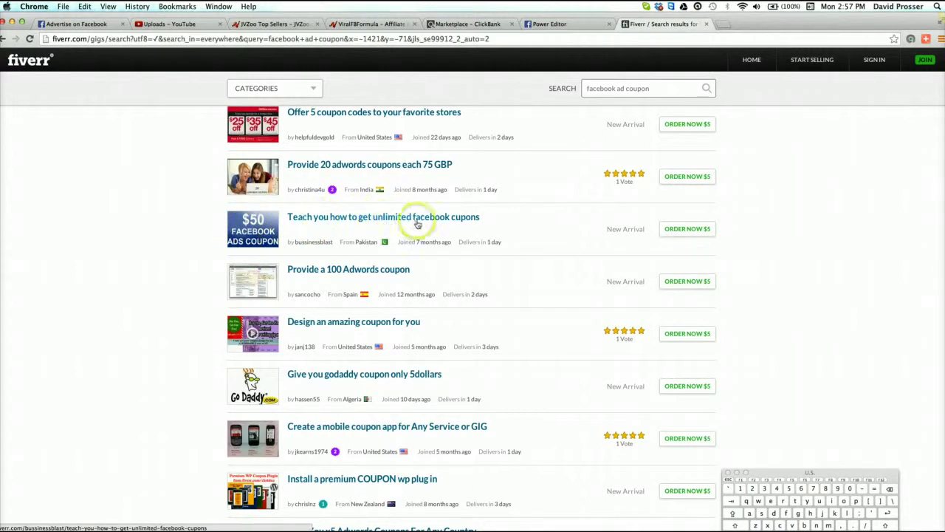
pyautogui.scroll(-9, 668, 316)
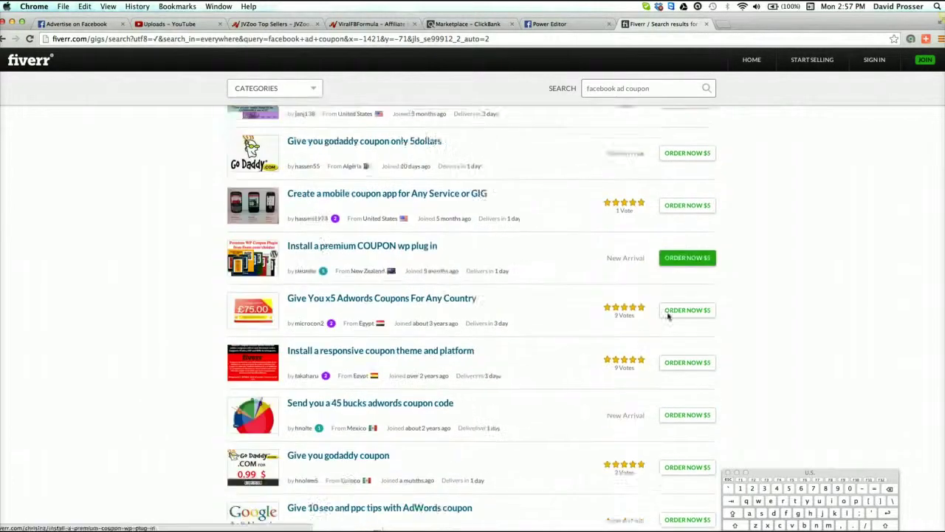
pyautogui.scroll(-12, 668, 316)
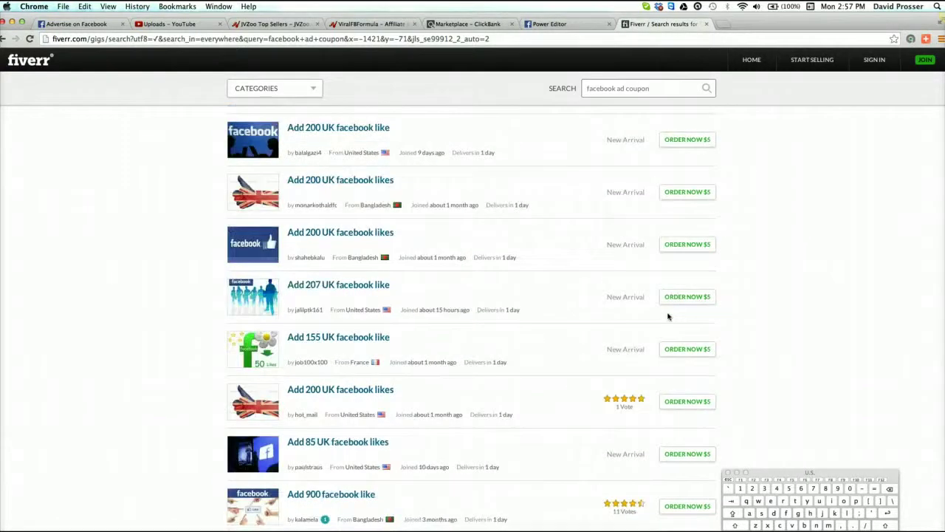
pyautogui.scroll(-4, 668, 316)
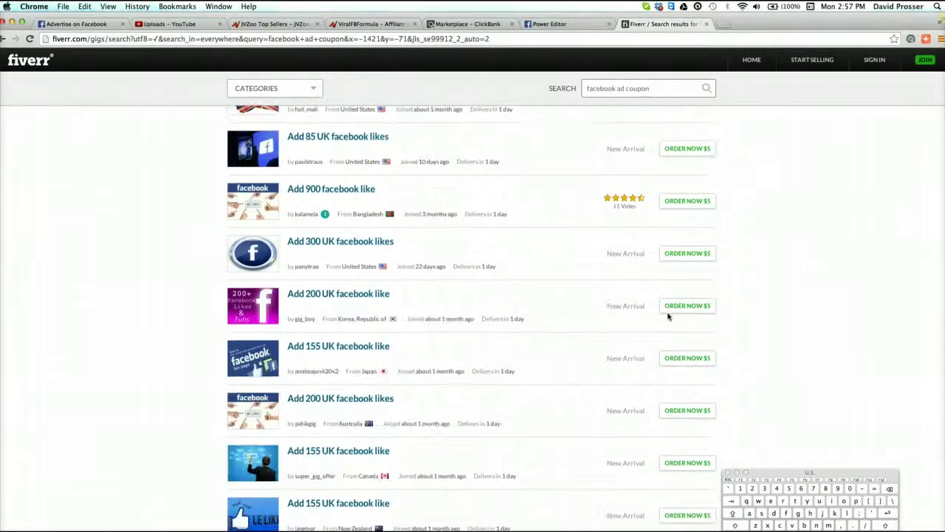
pyautogui.scroll(15, 668, 316)
# - Search Fiverr for "$50 facebook ad coupon" and browse the listed gigs
pyautogui.click(590, 88)
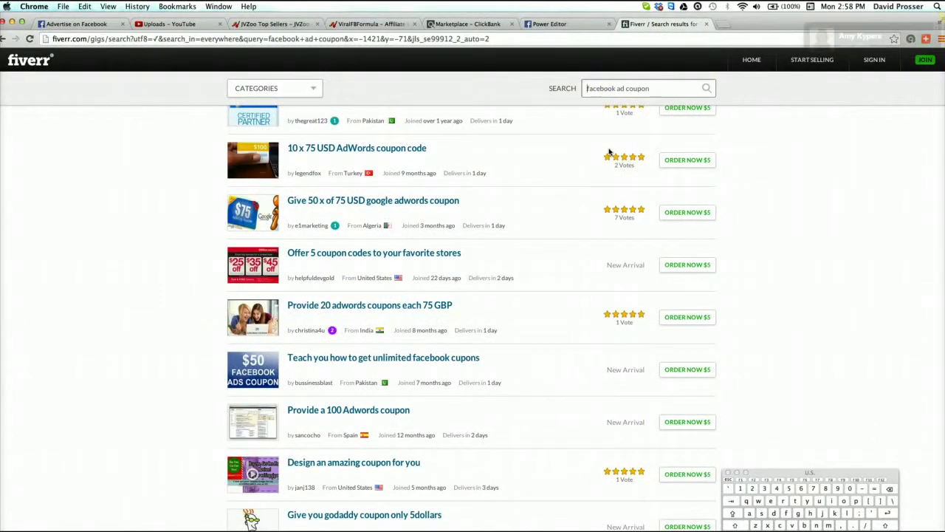
pyautogui.write('$50')
pyautogui.press('Return')
pyautogui.click(843, 193)
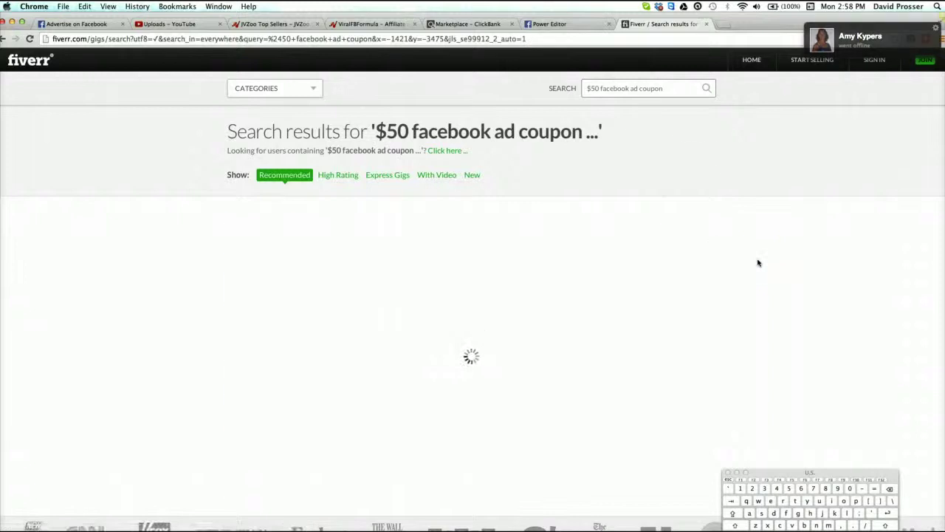
pyautogui.scroll(-10, 758, 262)
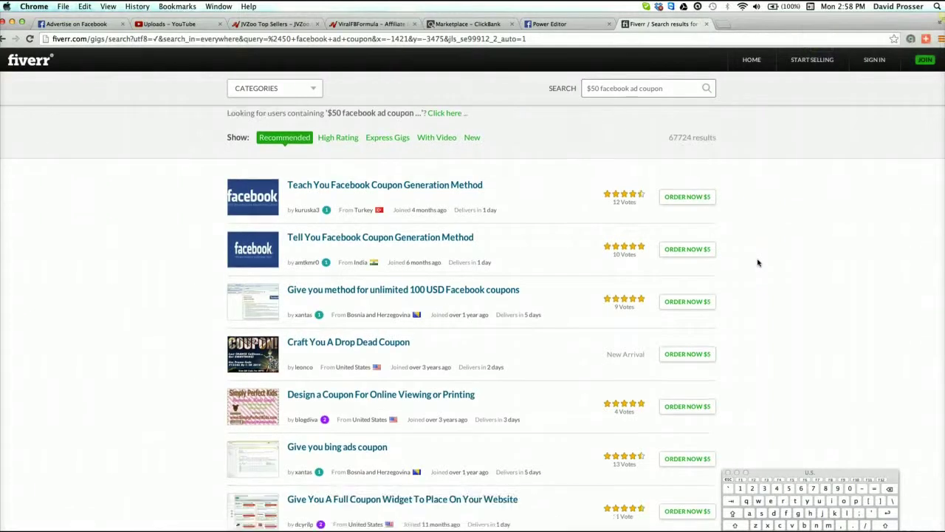
pyautogui.scroll(-10, 758, 262)
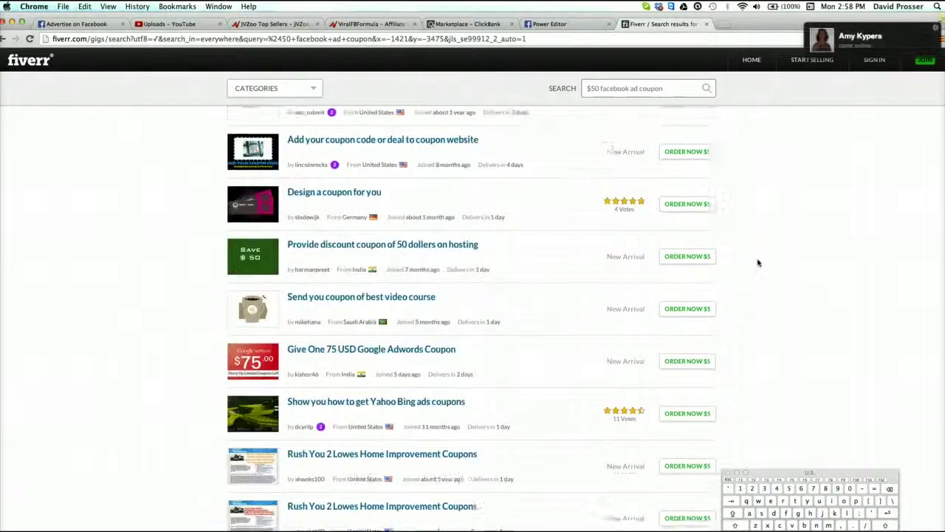
pyautogui.scroll(-10, 758, 263)
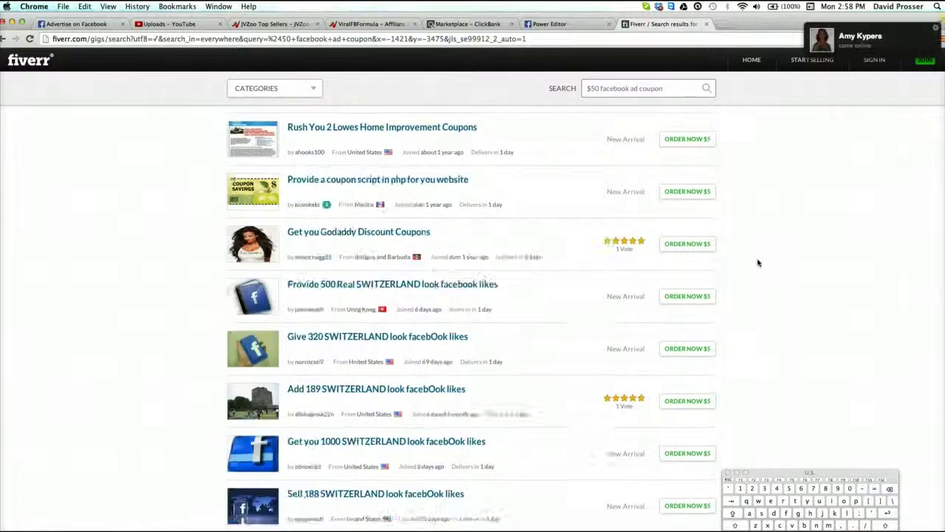
pyautogui.scroll(-6, 758, 262)
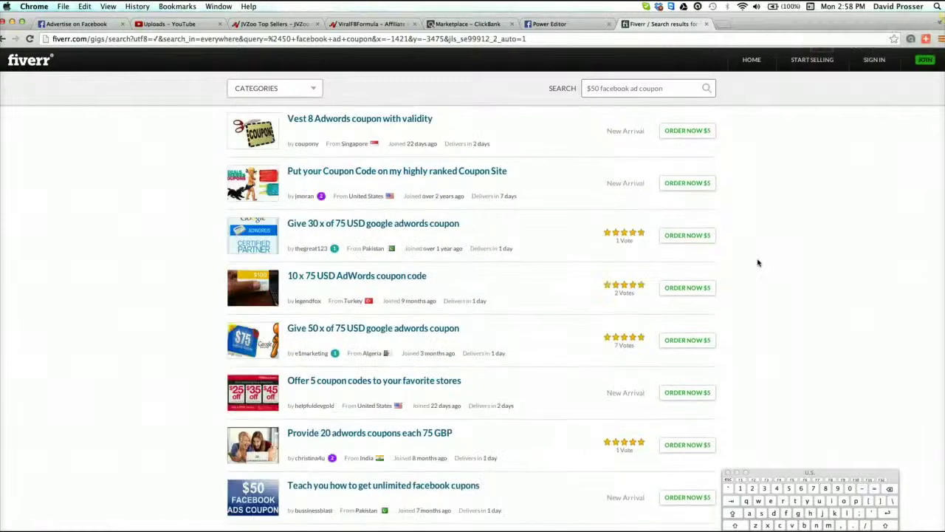
# - Filter the "$50 facebook ad coupon" results by High Rating and look for users matching the same phrase
pyautogui.scroll(15, 758, 262)
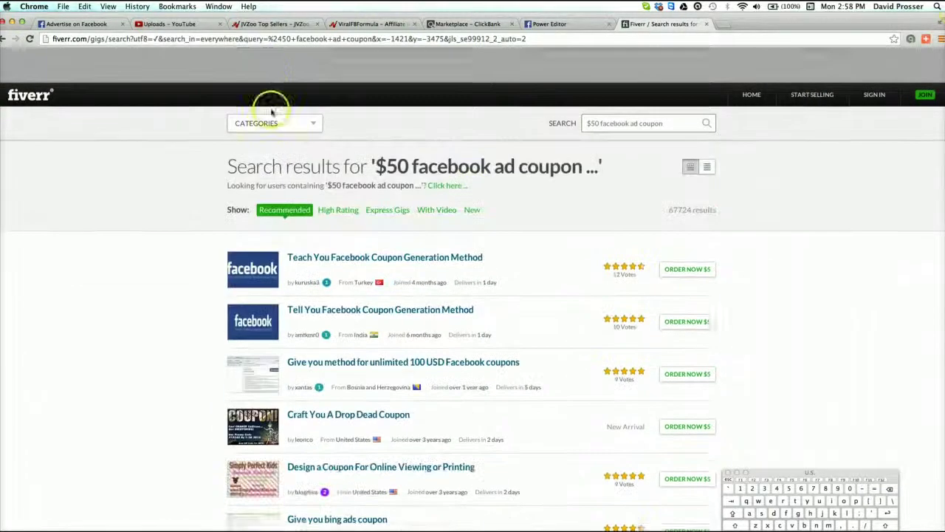
pyautogui.click(336, 175)
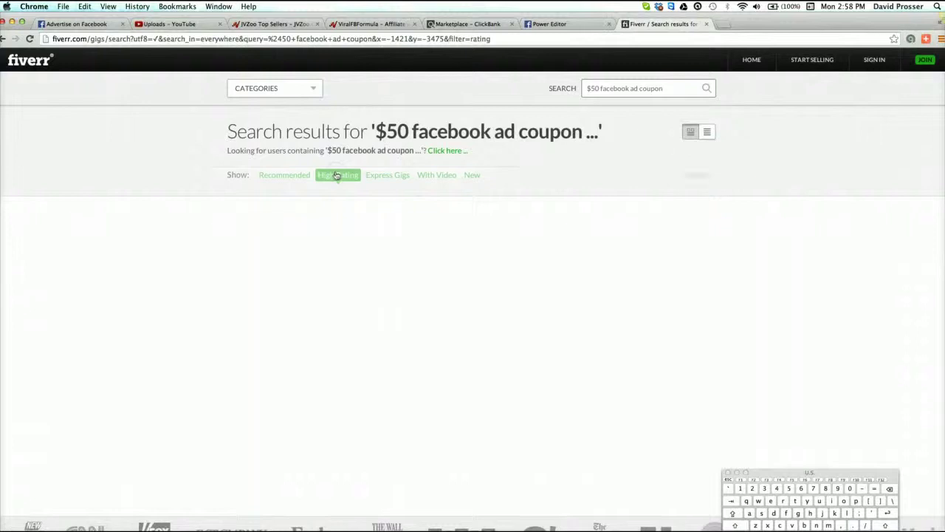
pyautogui.scroll(-4, 715, 289)
pyautogui.scroll(5, 715, 289)
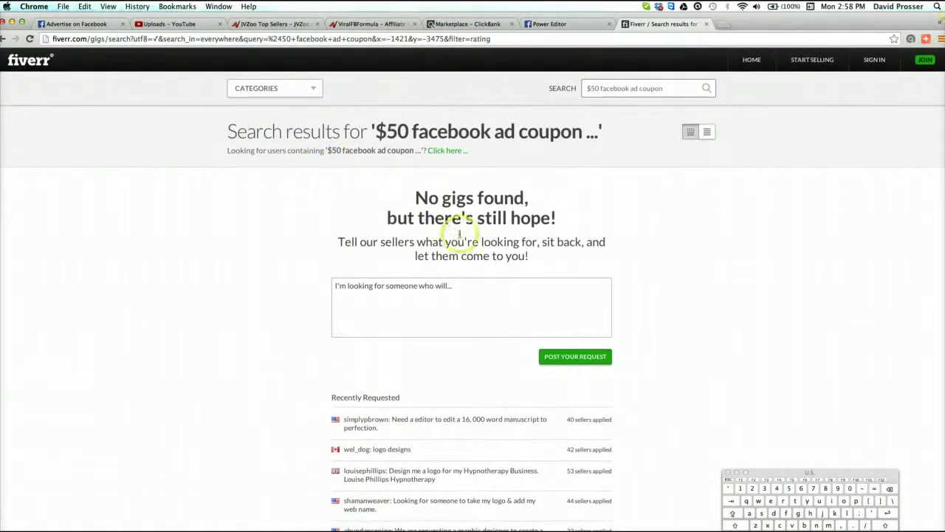
pyautogui.click(440, 150)
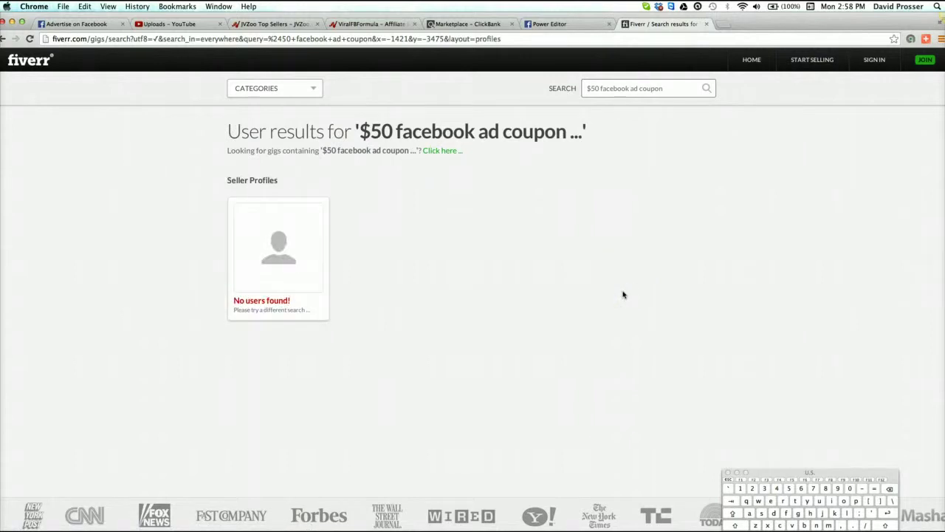
# - Search Fiverr for "facebook ads" and browse the gigs
pyautogui.tripleClick(631, 90)
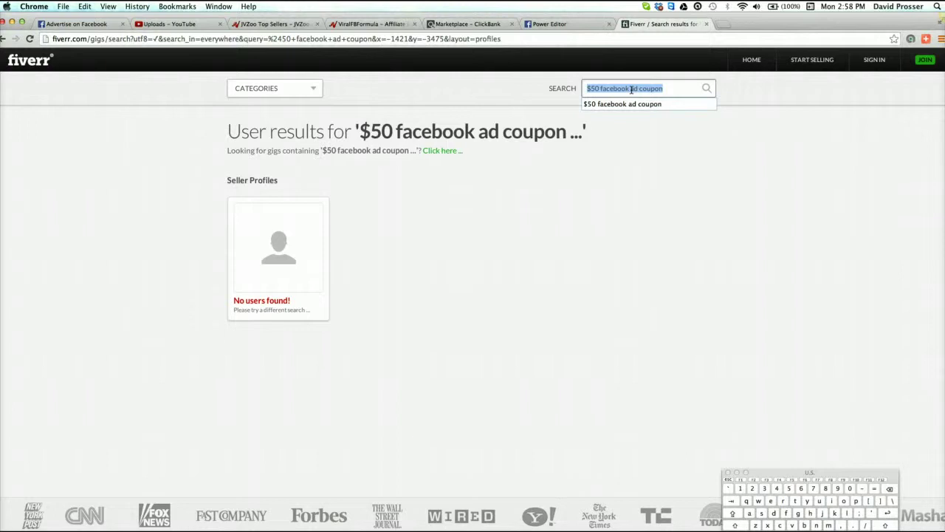
pyautogui.write('facebook')
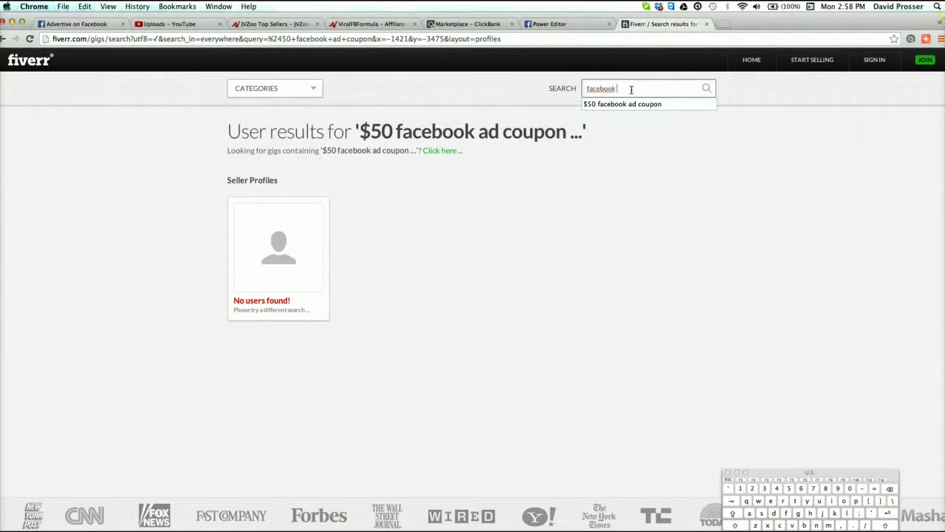
pyautogui.write(' ads')
pyautogui.press('Return')
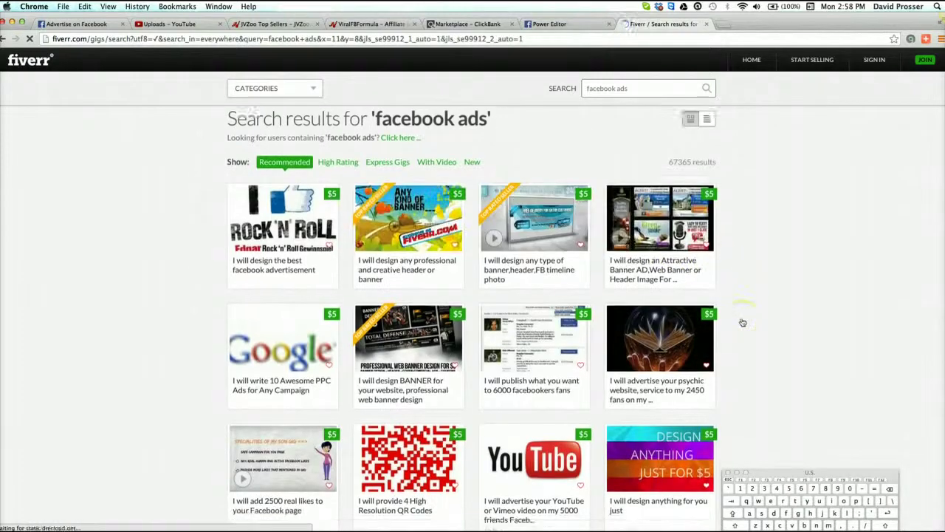
pyautogui.scroll(-5, 741, 321)
pyautogui.scroll(-5, 743, 323)
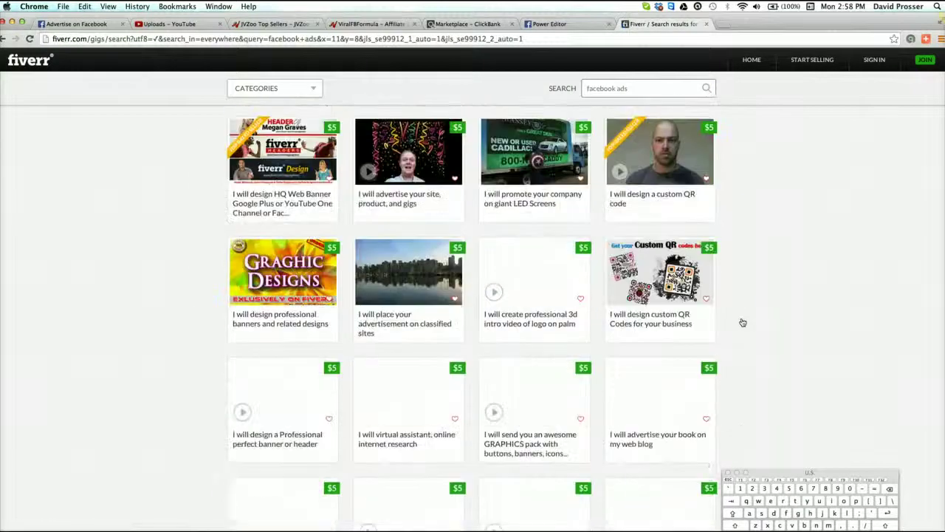
pyautogui.scroll(-3, 743, 322)
pyautogui.scroll(10, 743, 322)
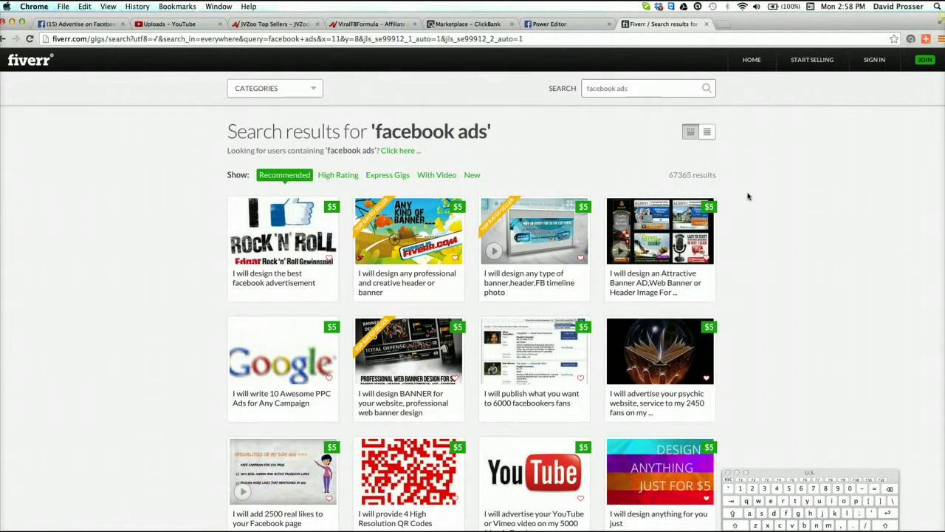
# - Open google.com in a new browser tab and search for "$50 facebook ad coupon"
pyautogui.click(720, 23)
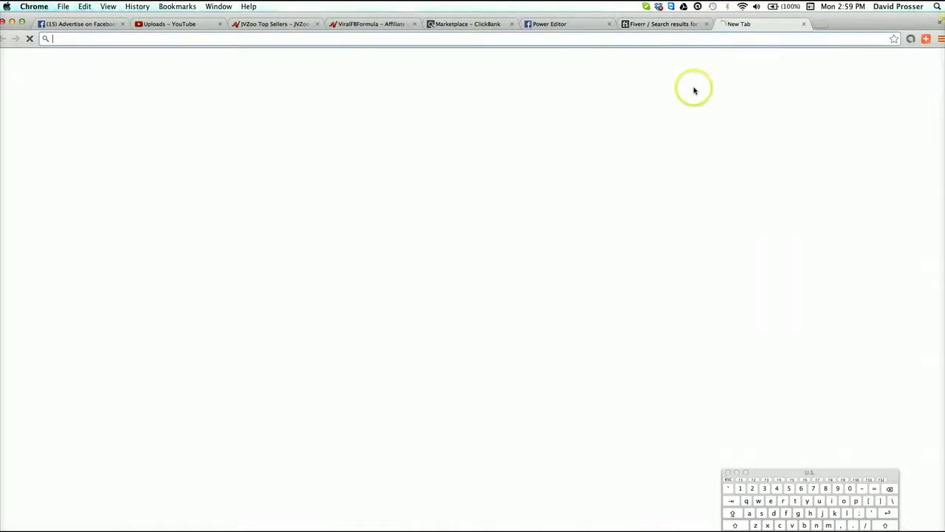
pyautogui.write('google.com')
pyautogui.press('Return')
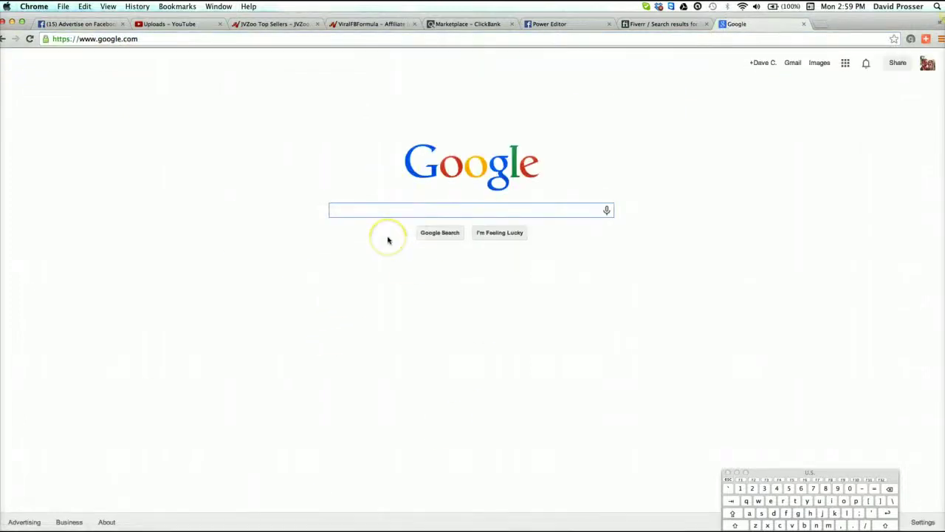
pyautogui.write('$50 faceb')
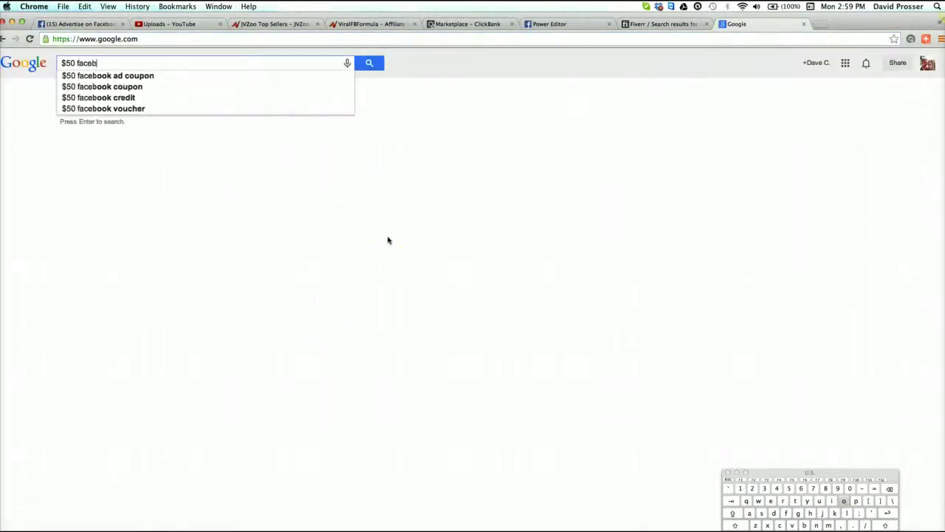
pyautogui.write('ook ad')
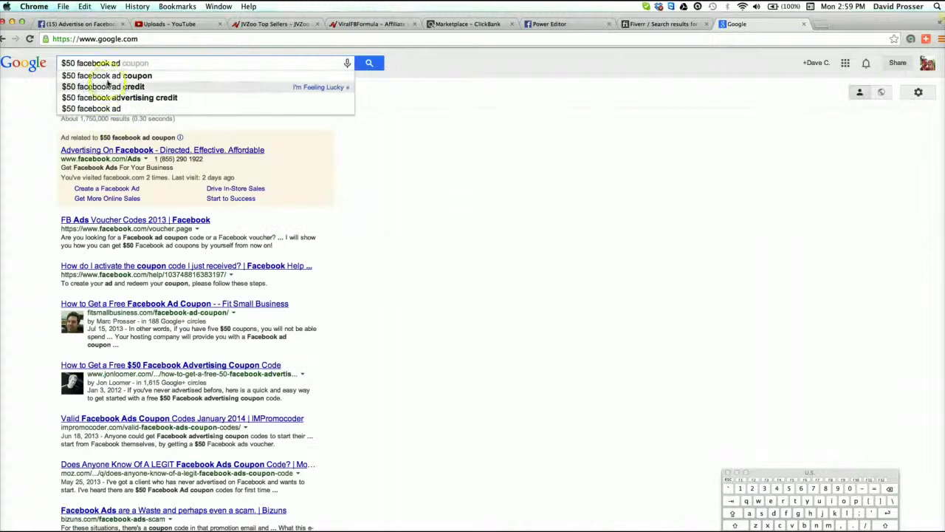
pyautogui.click(107, 78)
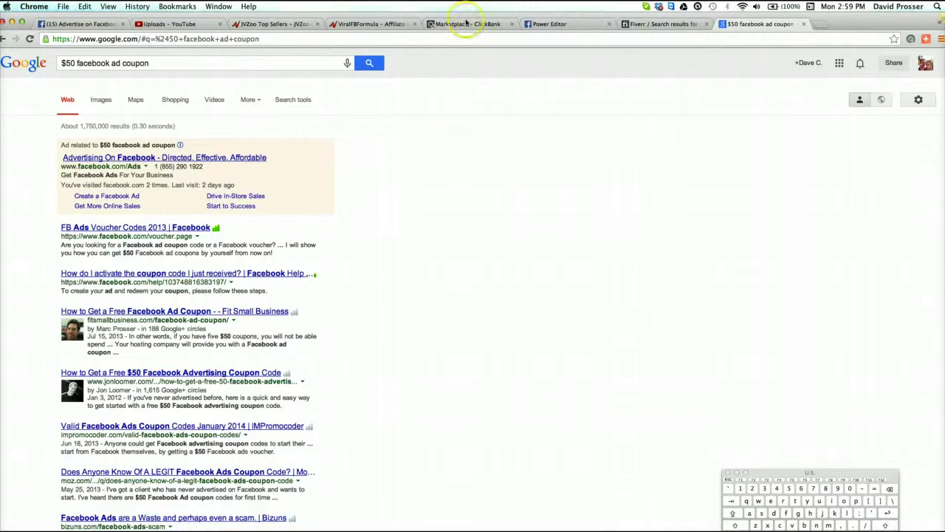
# - View Facebook's ad creation page again, and load facebook.com in place of the Power Editor page
pyautogui.click(99, 26)
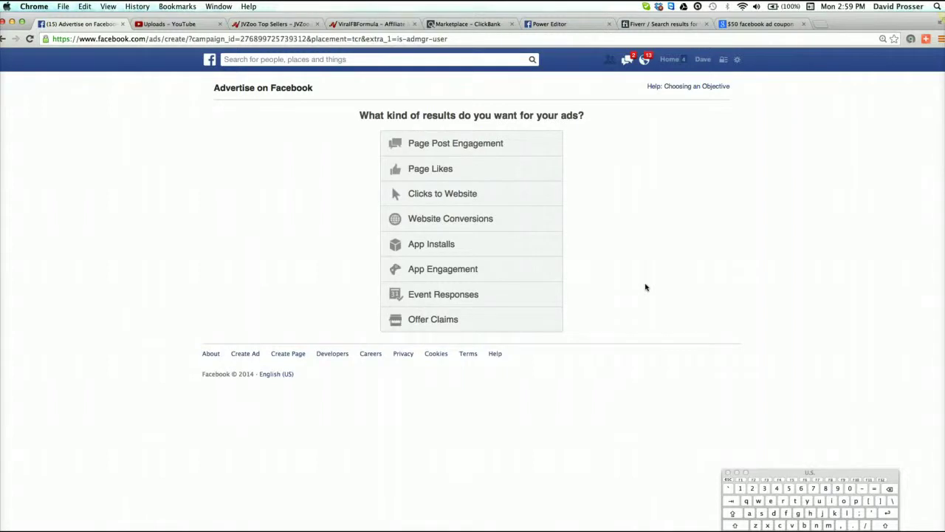
pyautogui.click(547, 24)
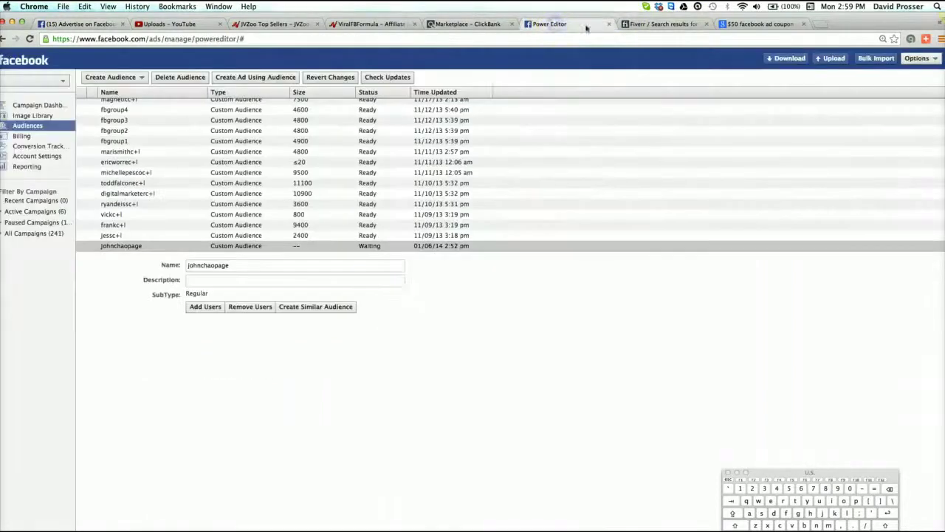
pyautogui.click(465, 40)
pyautogui.write('facebook.com')
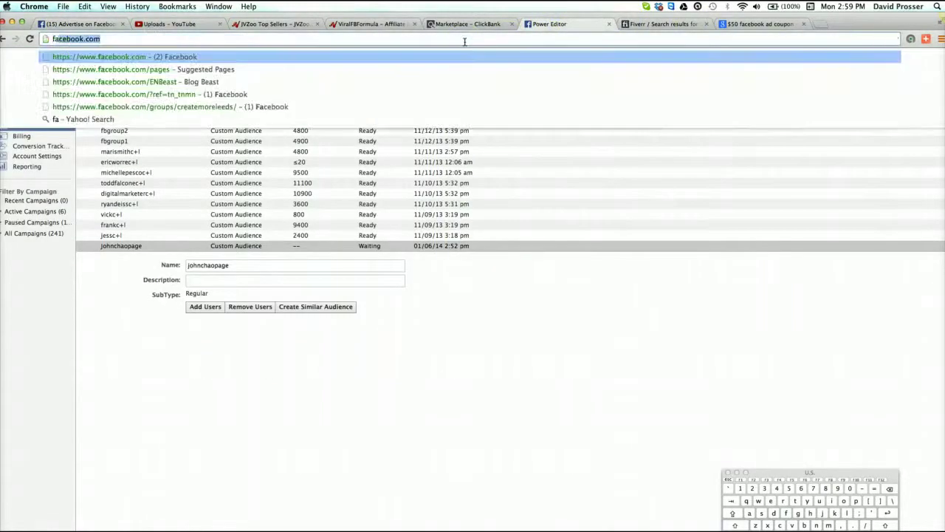
pyautogui.press('Return')
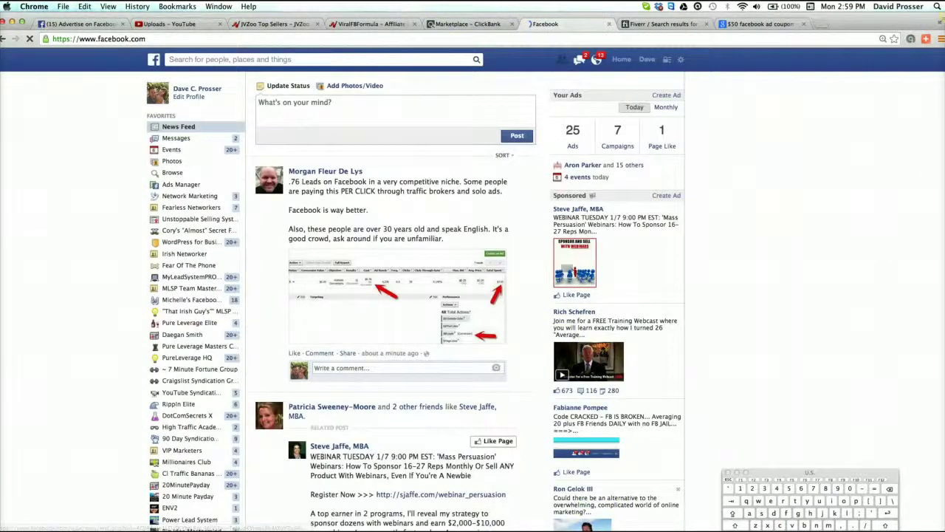
# - Switch to Firefox and load facebook.com in place of the bitly page
pyautogui.press('super+Tab')
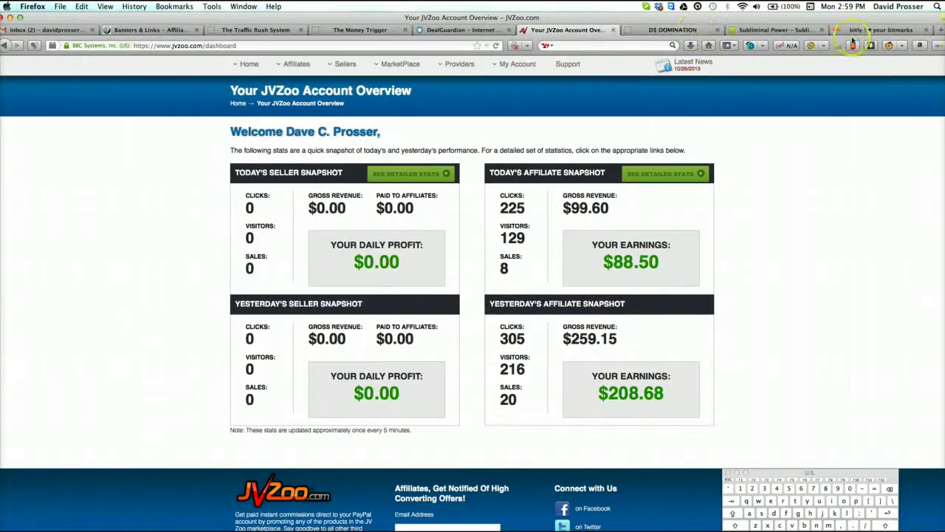
pyautogui.click(872, 29)
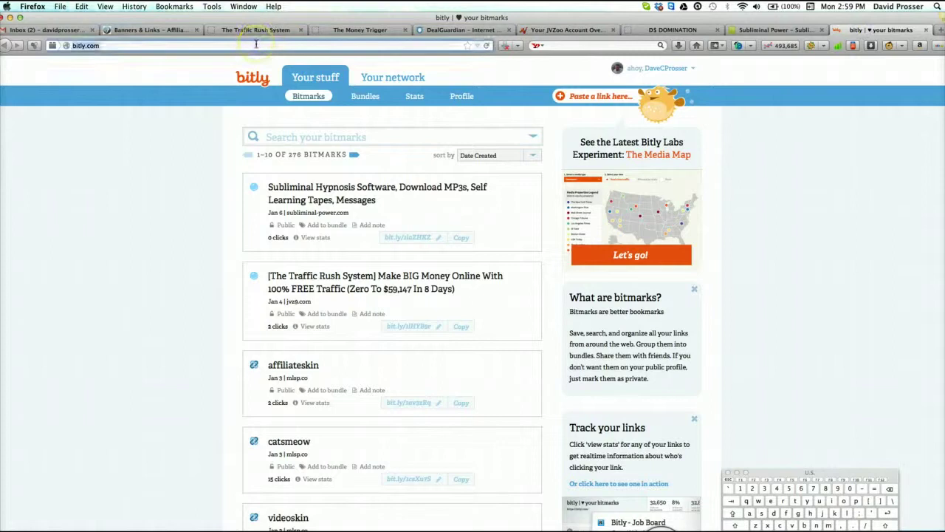
pyautogui.click(256, 46)
pyautogui.write('facebook.com')
pyautogui.press('Return')
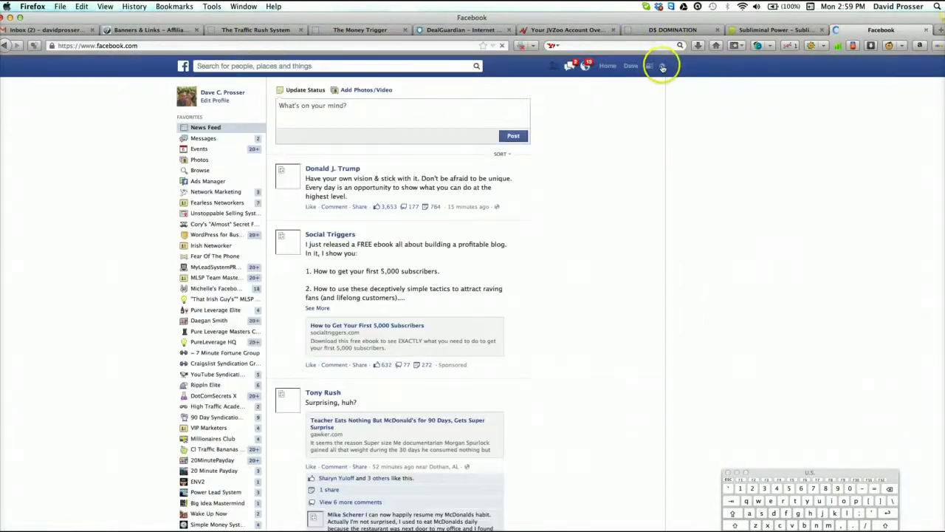
# - Switch to using Facebook as the marketer's own public figure fan page and look through its recent posts
pyautogui.click(662, 68)
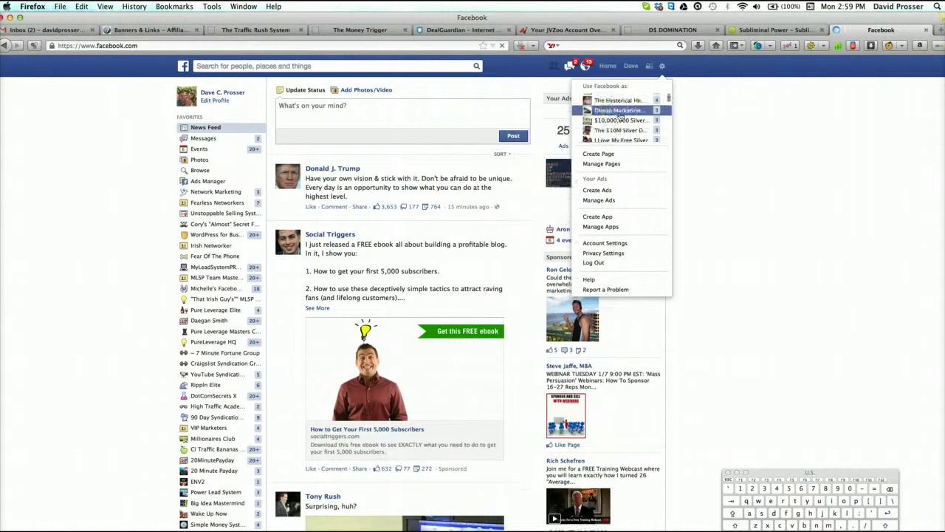
pyautogui.scroll(-5, 620, 115)
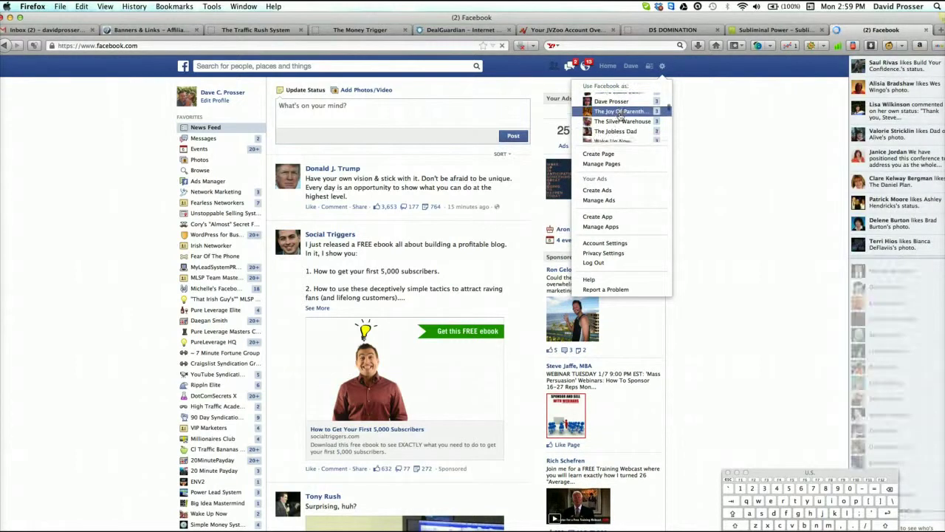
pyautogui.scroll(-3, 621, 116)
pyautogui.scroll(-6, 620, 117)
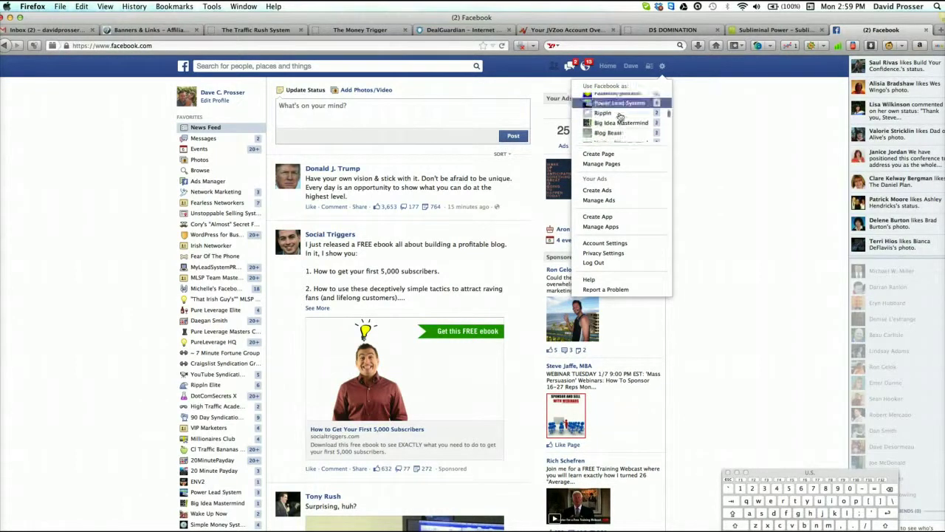
pyautogui.scroll(-2, 621, 116)
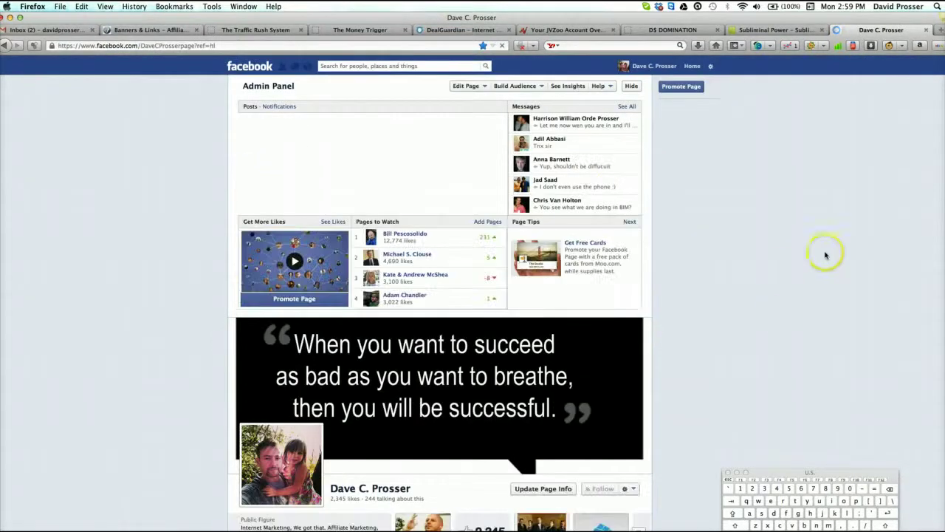
pyautogui.scroll(-2, 783, 316)
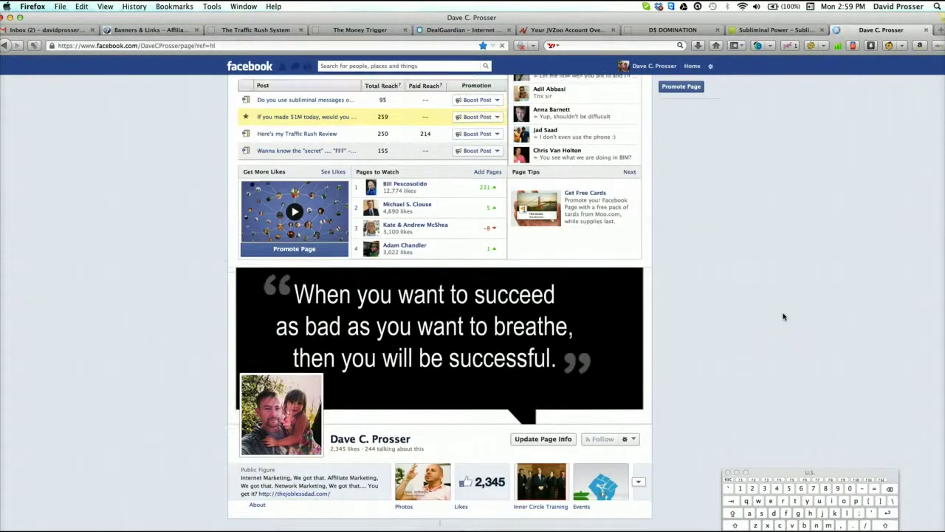
pyautogui.scroll(-5, 783, 316)
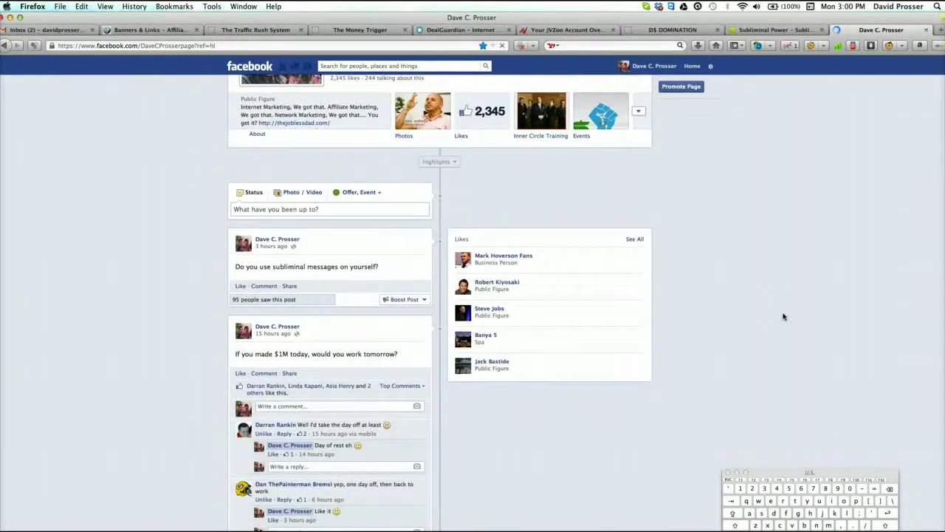
pyautogui.scroll(-15, 784, 316)
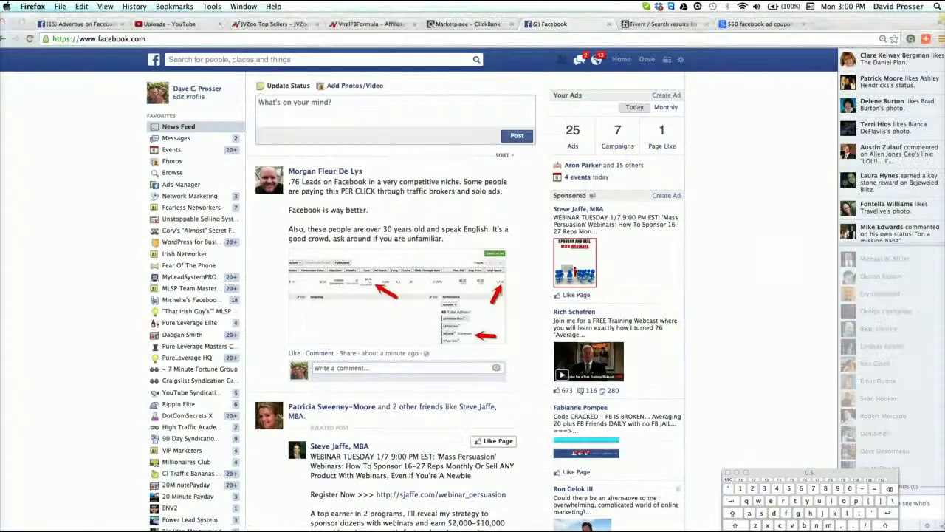
# - Return to Chrome's Advertise on Facebook page and choose Page Post Engagement for the marketer's public figure fan page
pyautogui.click(662, 307)
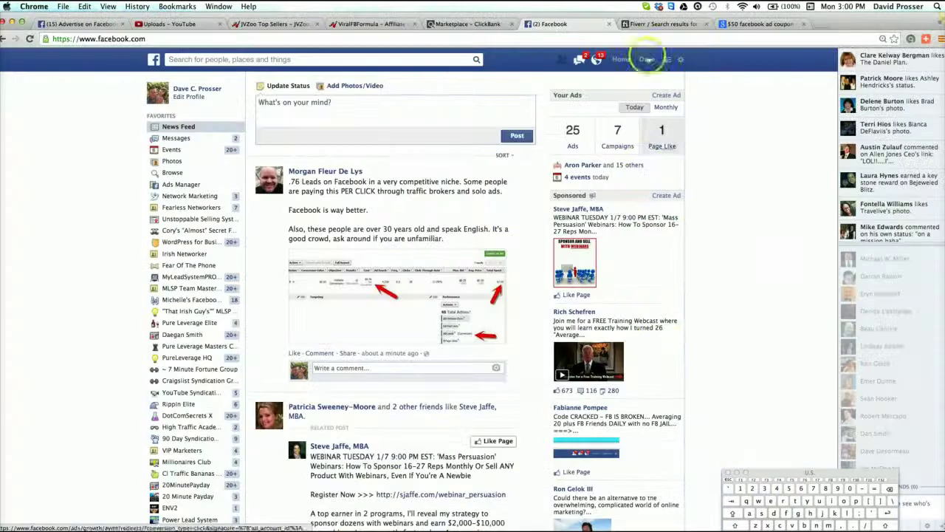
pyautogui.click(91, 24)
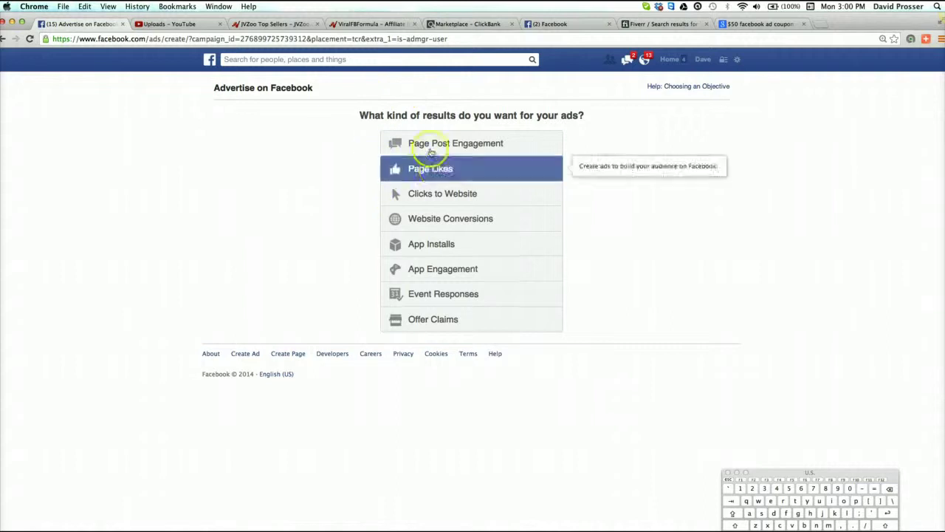
pyautogui.click(467, 145)
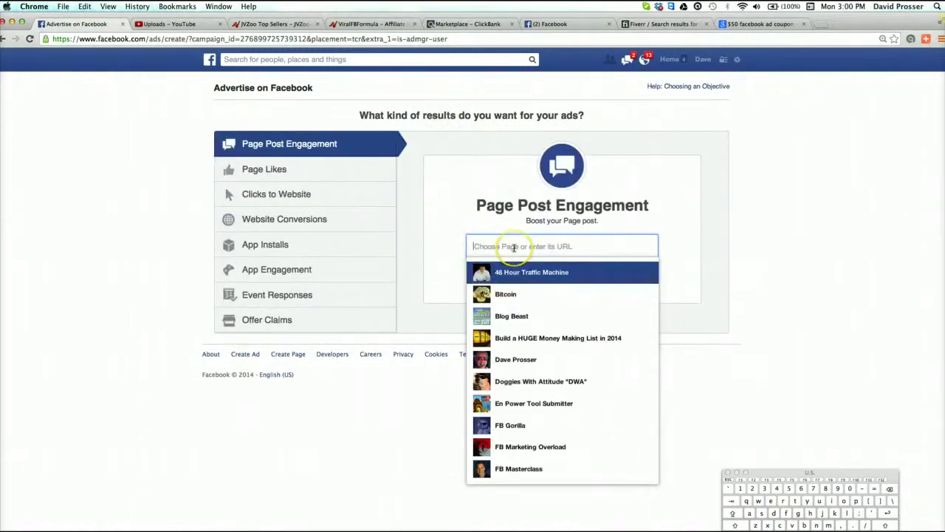
pyautogui.write('dave')
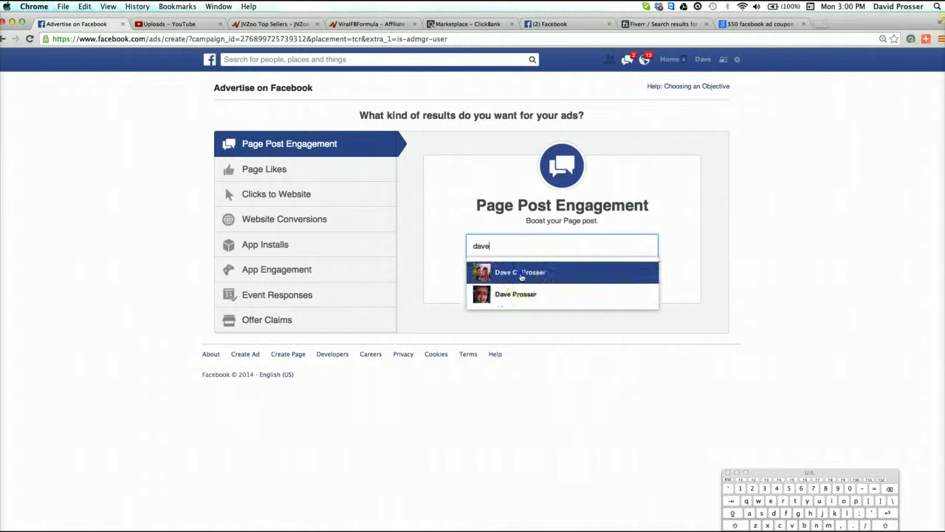
pyautogui.click(520, 273)
pyautogui.click(681, 506)
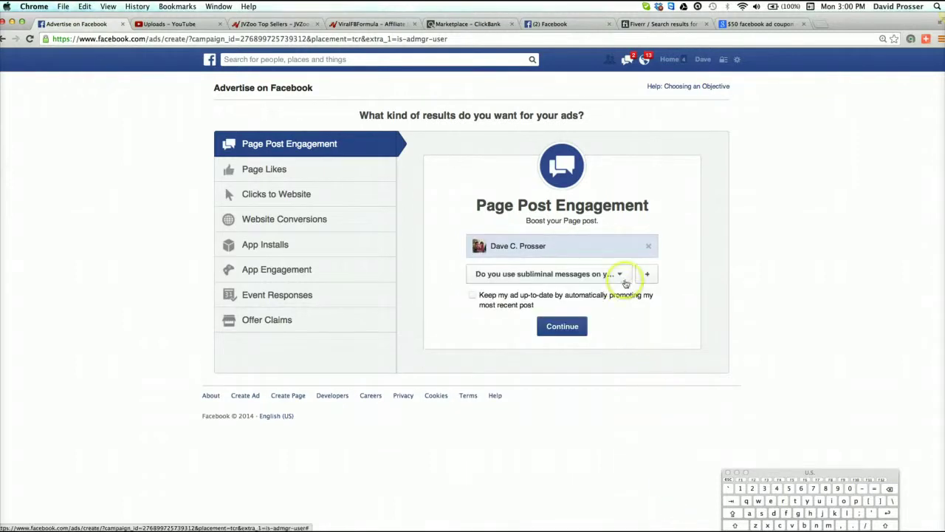
# - Select the post starting "The Fastest way to Make Money Online" for boosting and continue to the ad setup
pyautogui.click(624, 279)
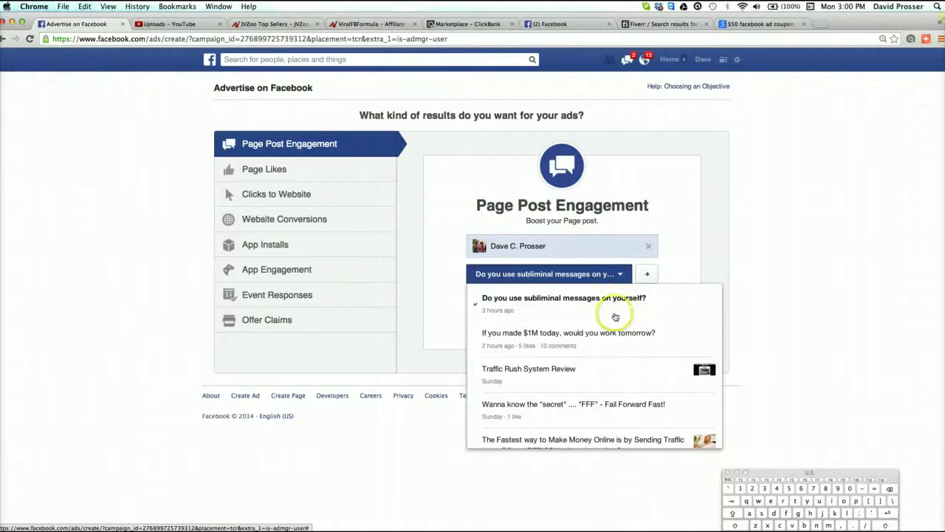
pyautogui.scroll(-1, 601, 406)
pyautogui.scroll(-1, 601, 405)
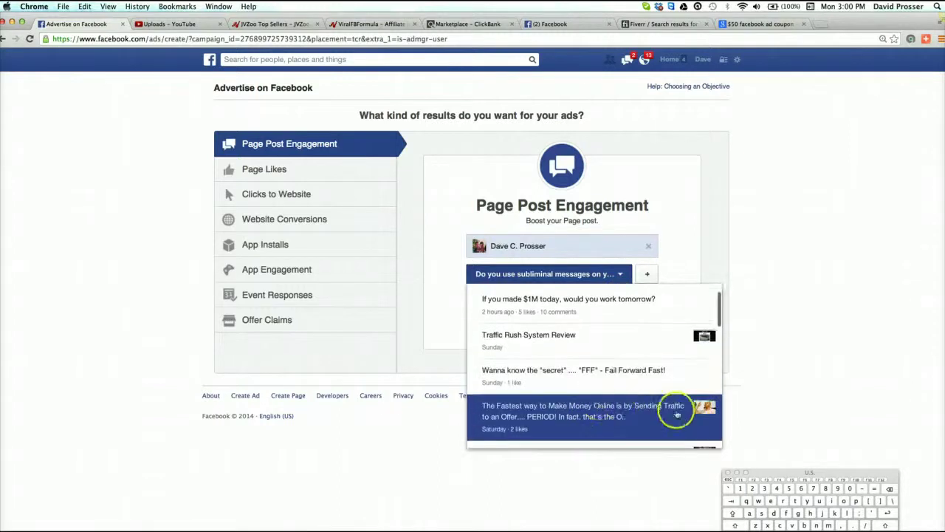
pyautogui.click(619, 412)
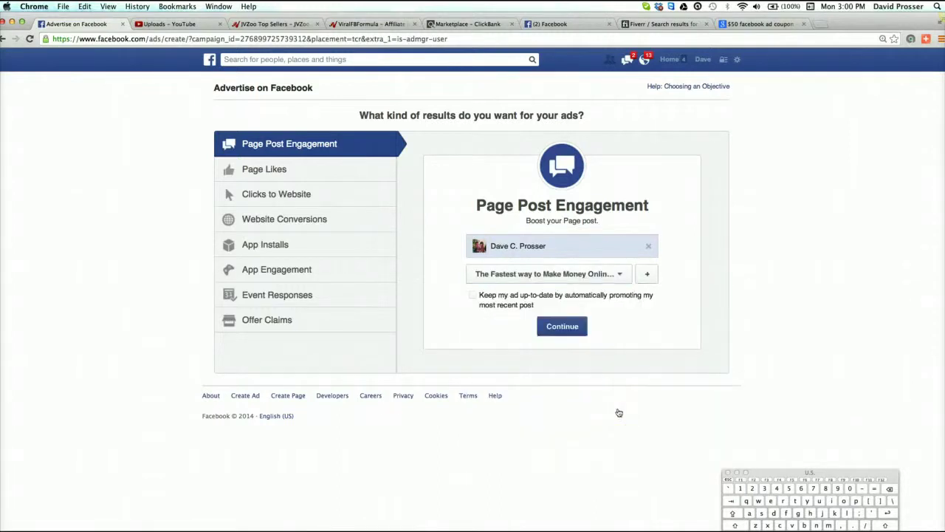
pyautogui.click(564, 327)
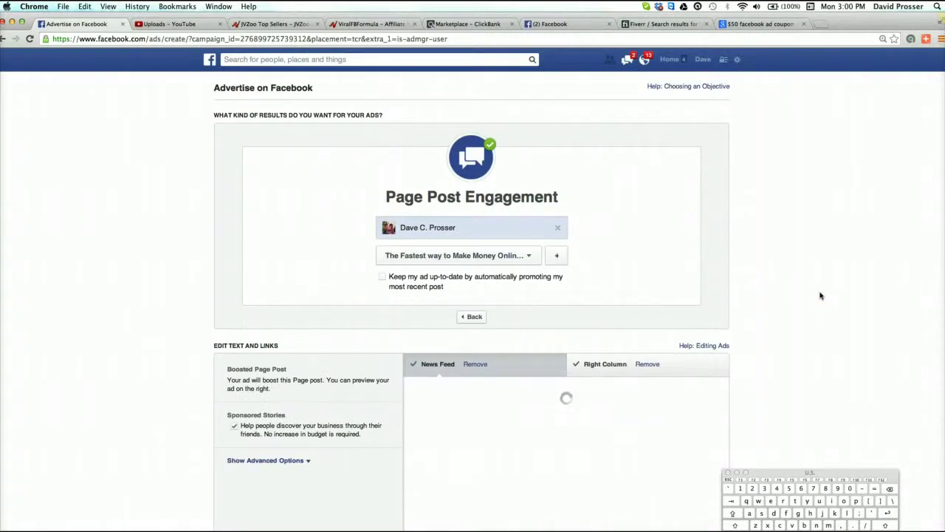
# - Preview the boosted post in the News Feed and Right Column placements
pyautogui.scroll(-5, 820, 296)
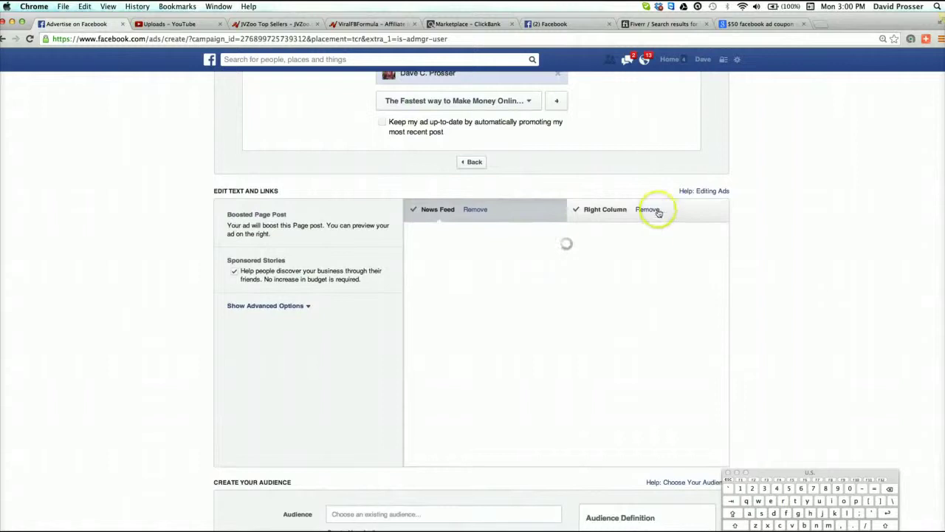
pyautogui.click(681, 211)
pyautogui.click(515, 211)
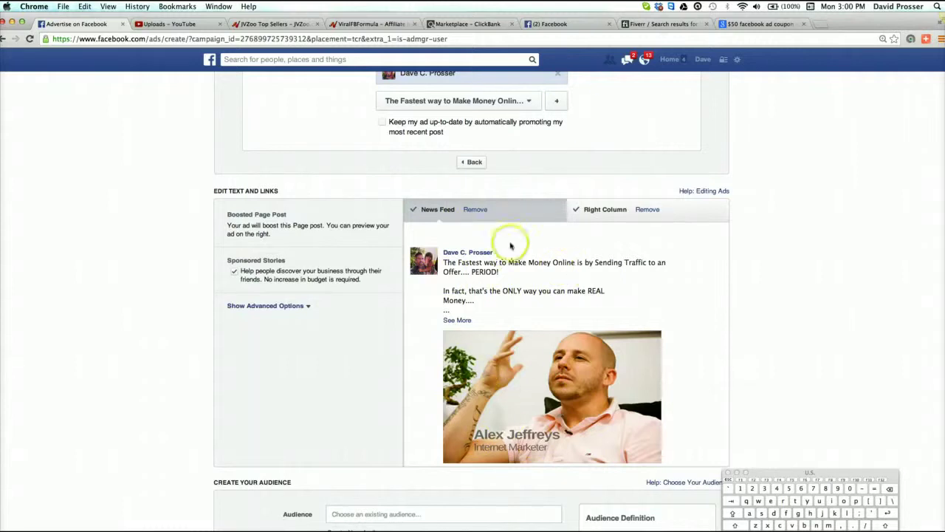
pyautogui.click(689, 210)
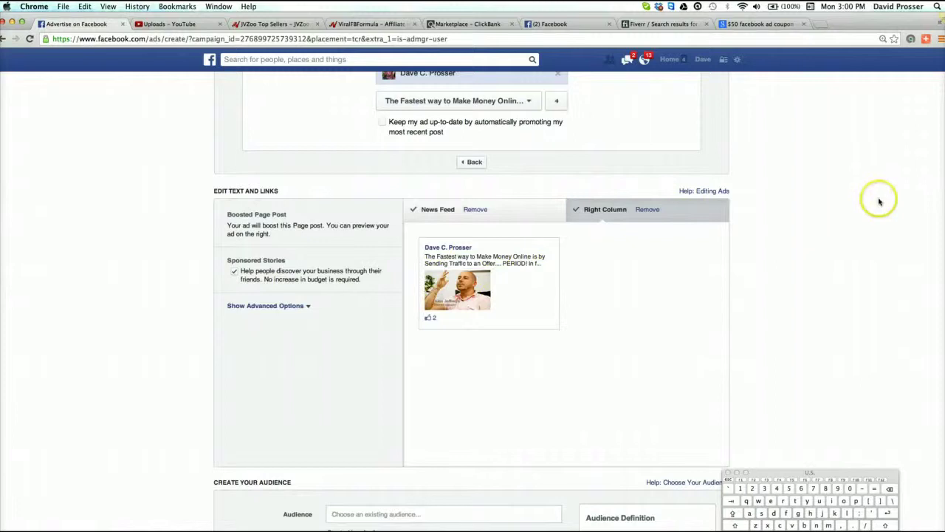
# - Try the johnchaopage custom audience for the ad, check its potential reach and remove it again
pyautogui.scroll(-5, 804, 256)
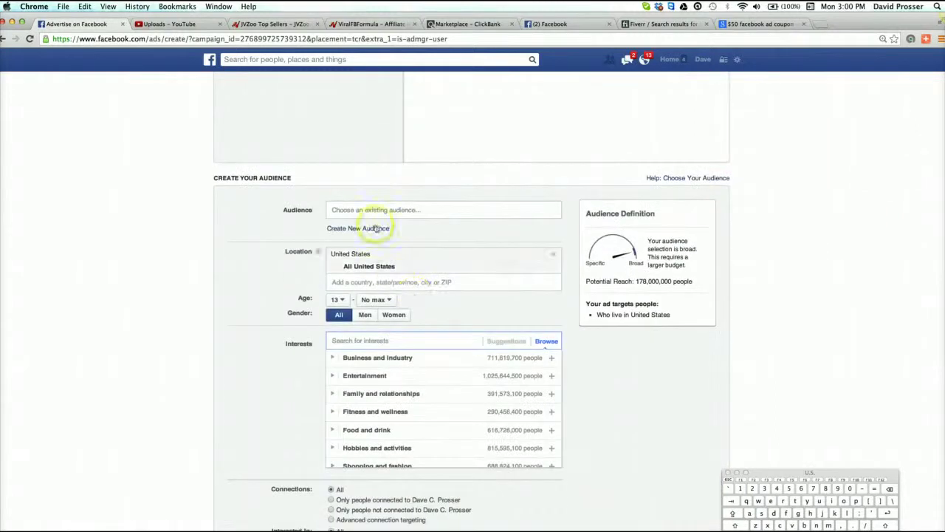
pyautogui.click(354, 210)
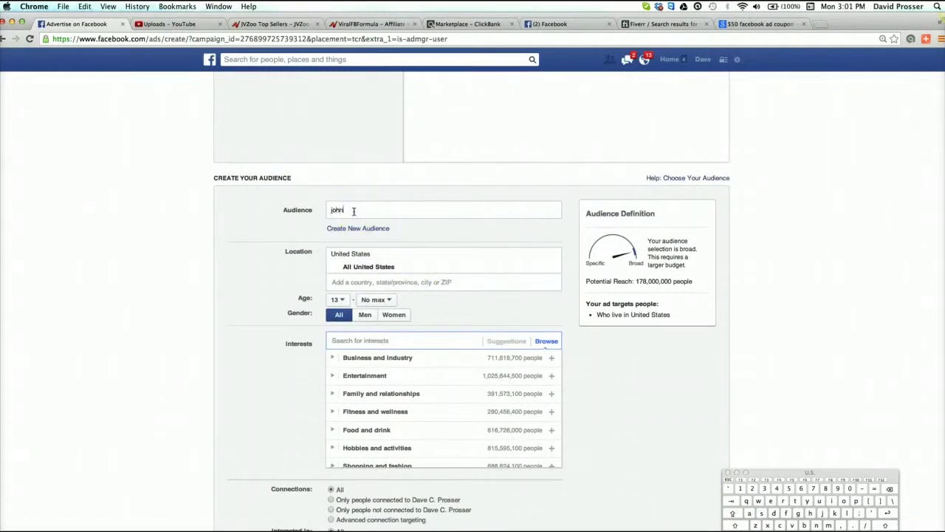
pyautogui.write('john')
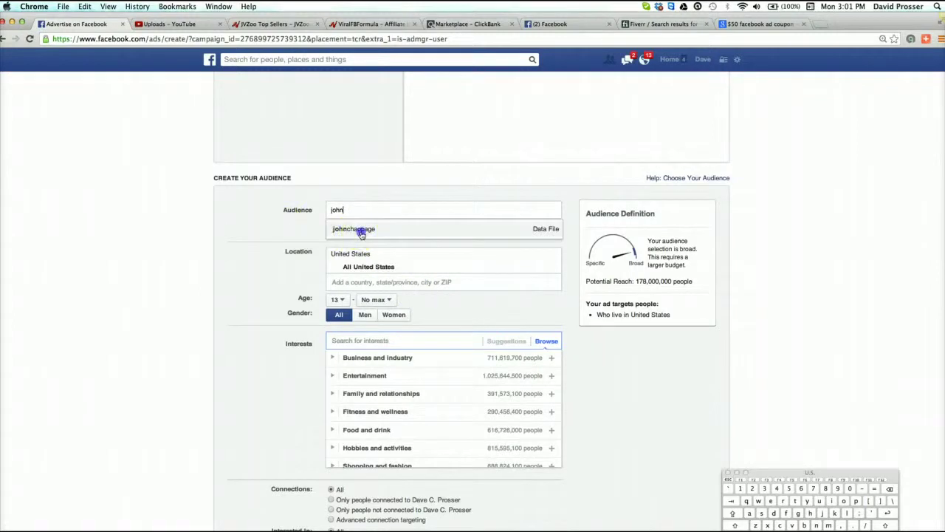
pyautogui.click(362, 231)
pyautogui.click(642, 293)
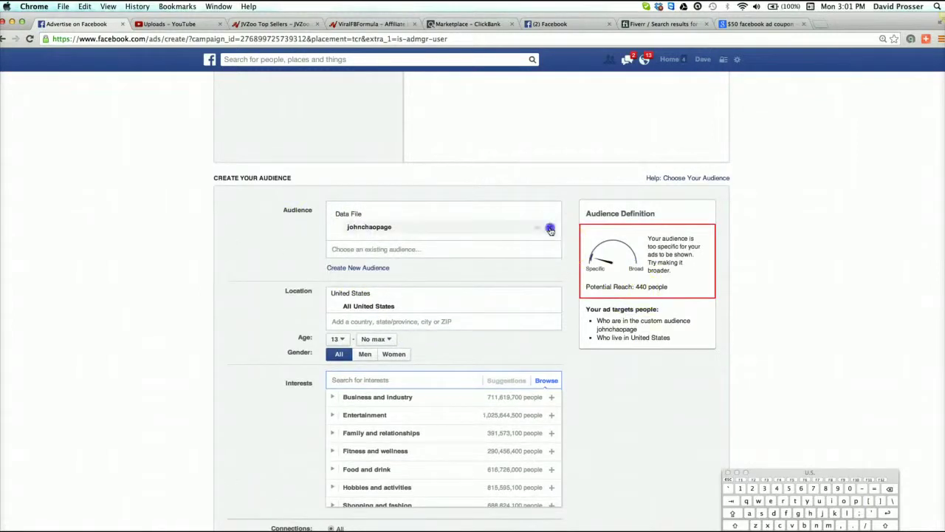
pyautogui.click(553, 227)
# - Add the custom audiences richshefrenpage and ryandeissc+l to the ad's audience
pyautogui.click(373, 211)
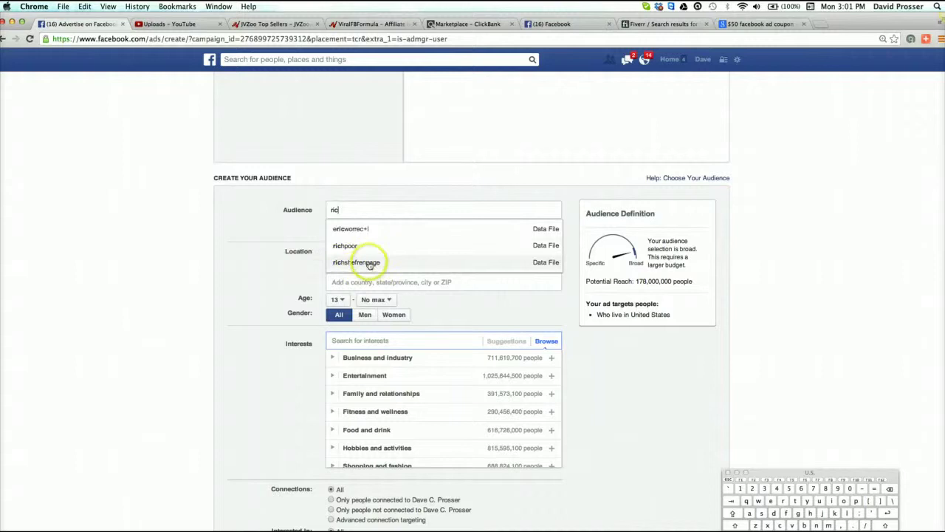
pyautogui.click(370, 263)
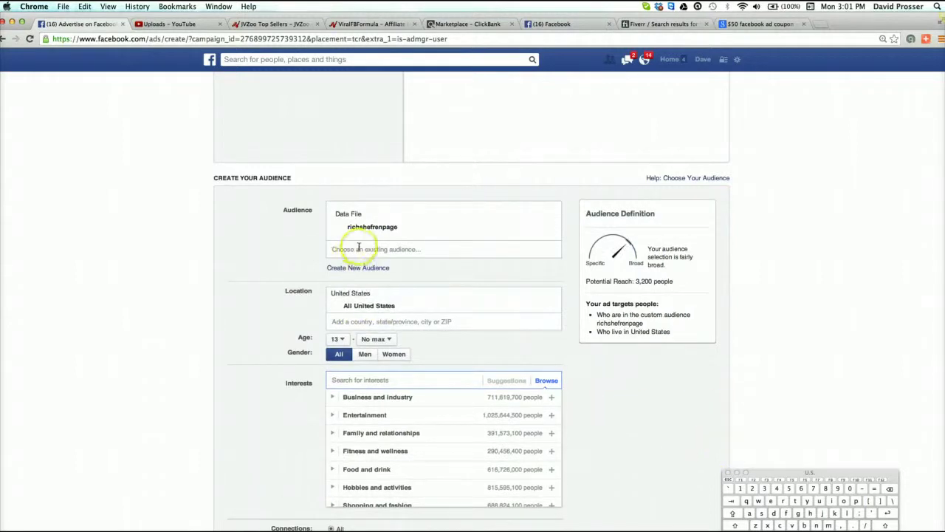
pyautogui.click(361, 249)
pyautogui.write('ru')
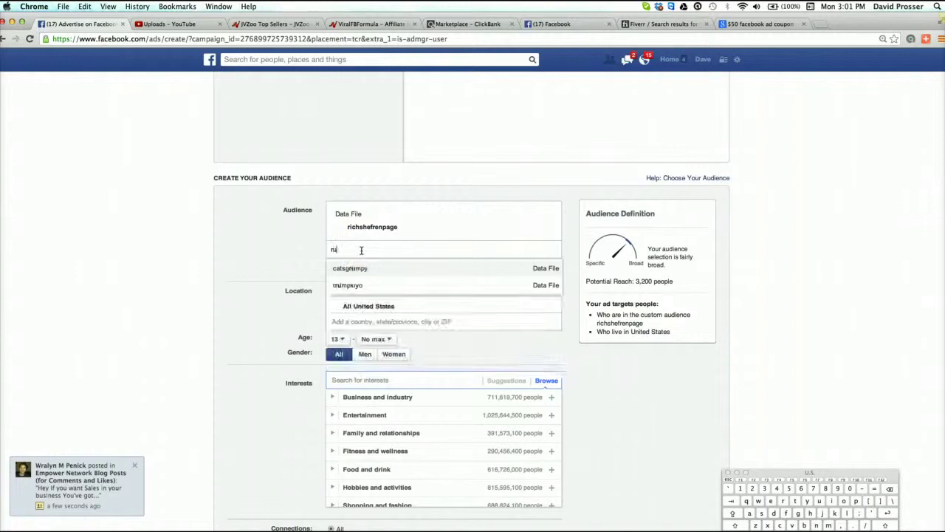
pyautogui.press('BackSpace')
pyautogui.write('yan')
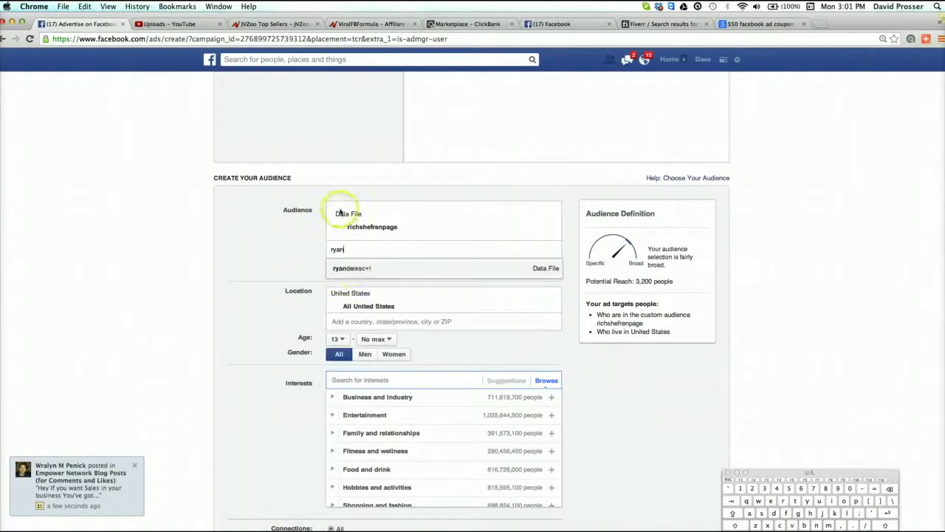
pyautogui.click(345, 268)
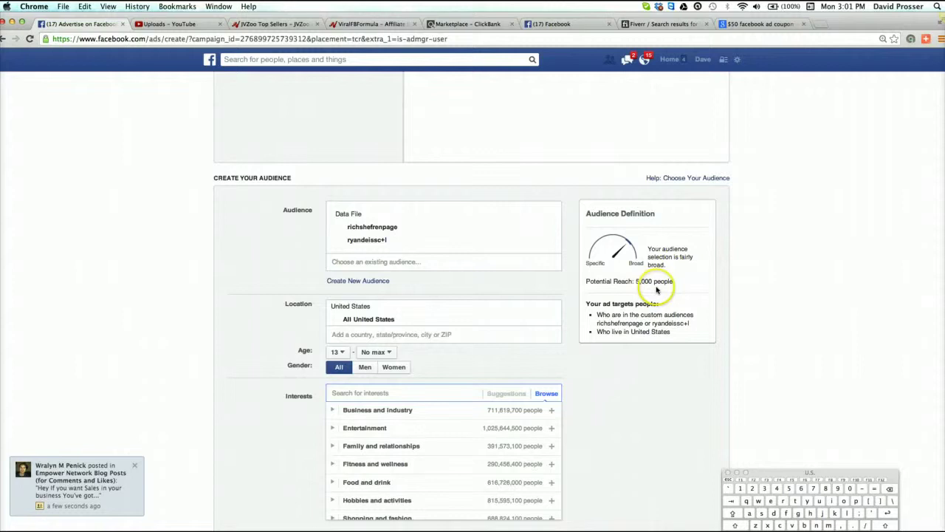
# - Remove the United States location from the targeting and set the minimum age to 19
pyautogui.scroll(-2, 712, 301)
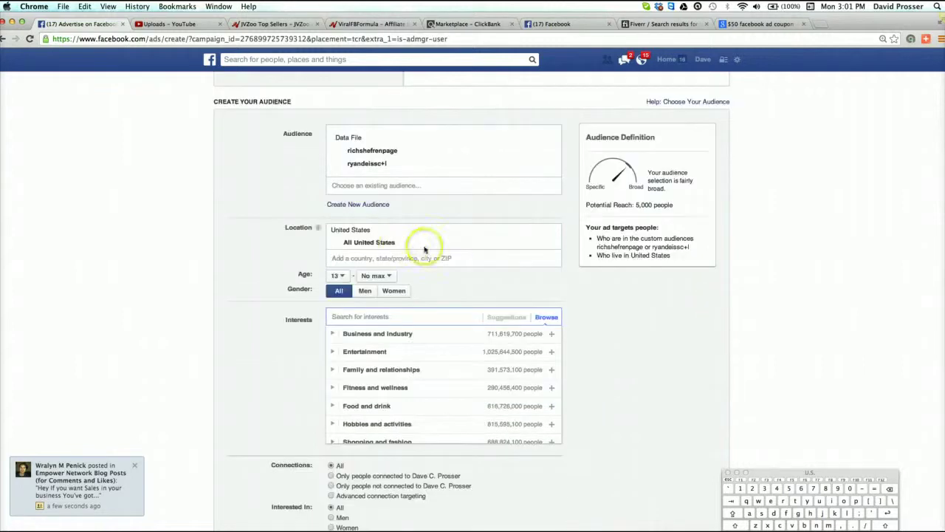
pyautogui.click(555, 243)
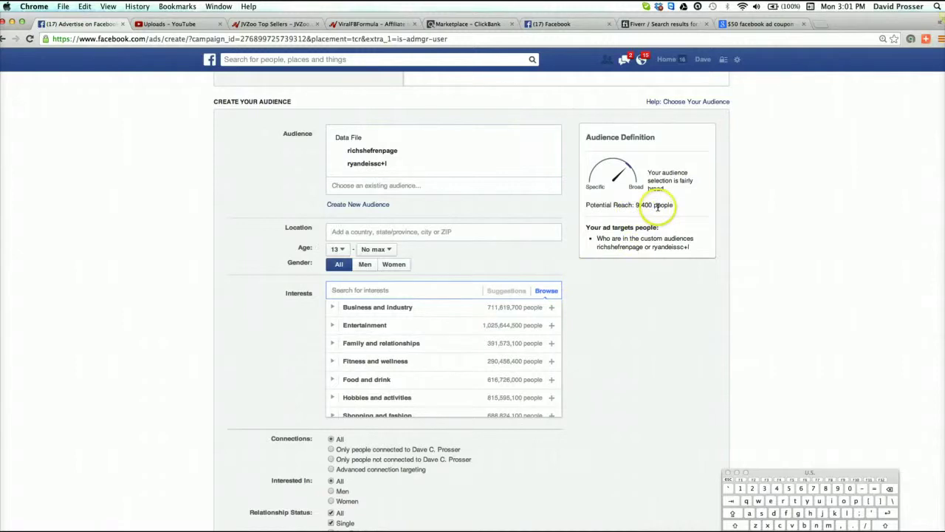
pyautogui.click(336, 249)
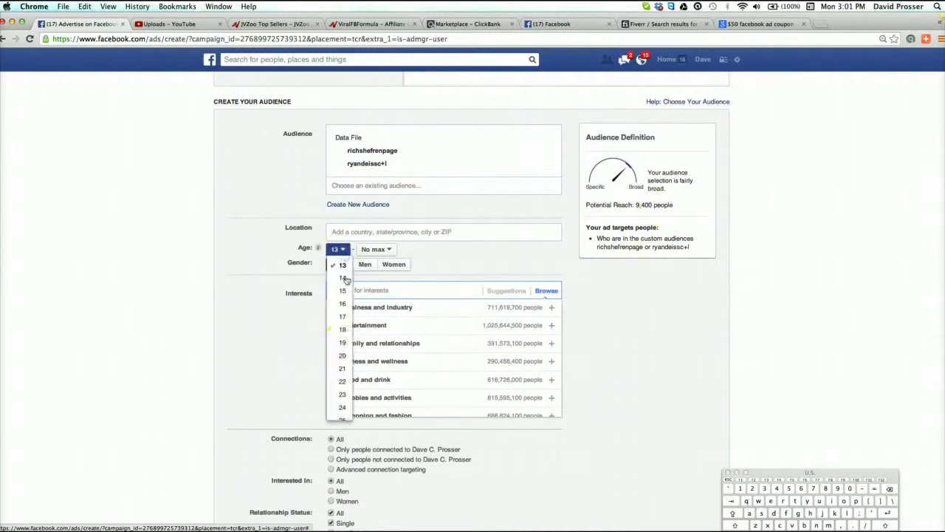
pyautogui.click(343, 343)
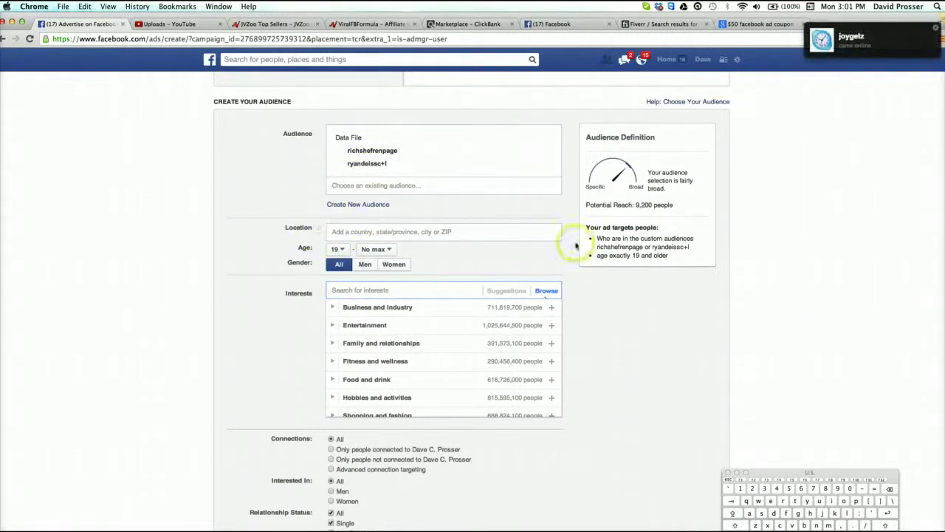
# - Replace the age range at the end of the campaign name with "on page AJ"
pyautogui.scroll(-10, 729, 373)
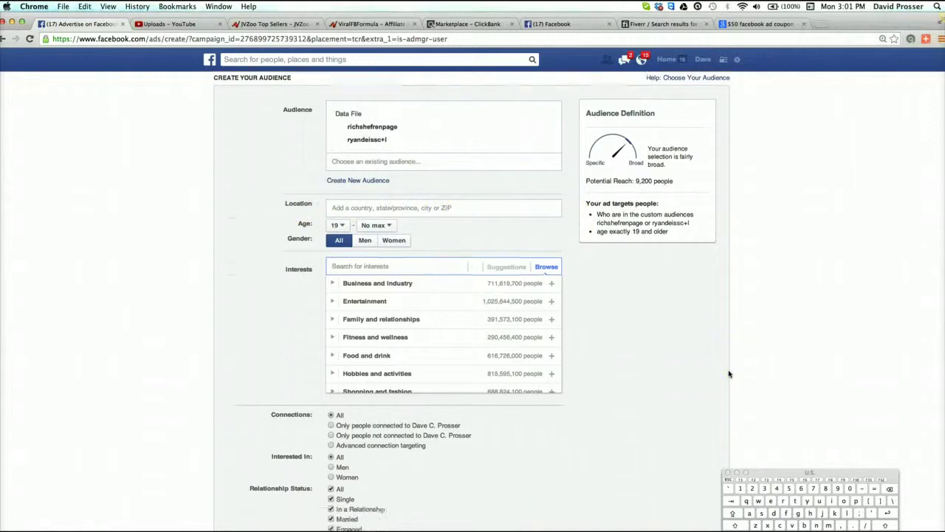
pyautogui.scroll(-1, 729, 373)
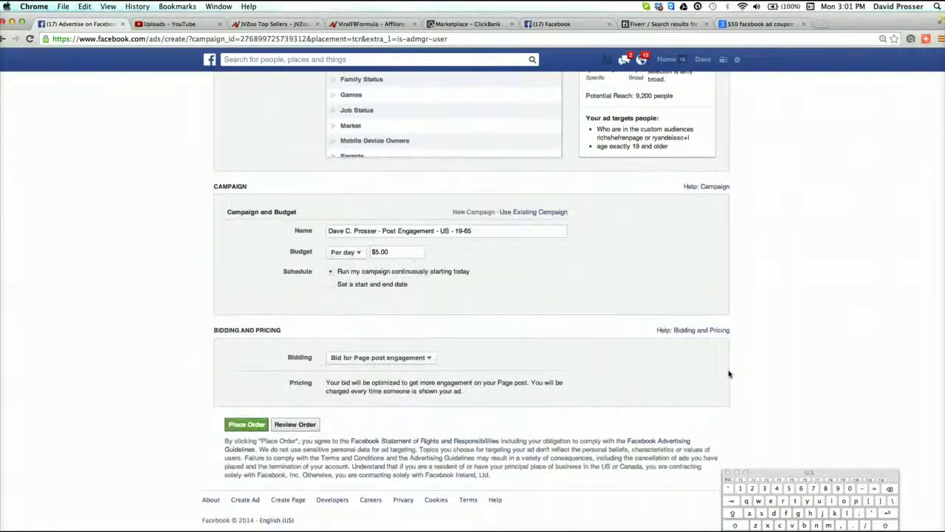
pyautogui.click(478, 230)
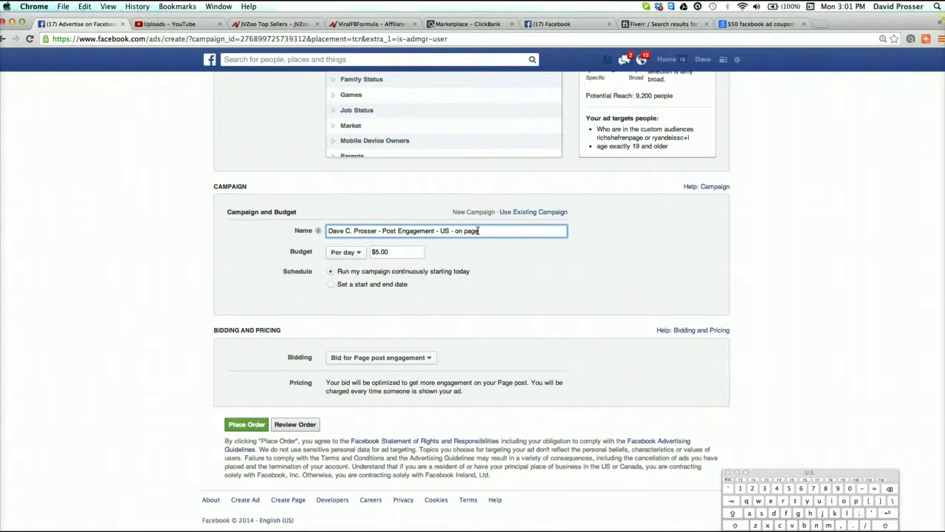
pyautogui.write('AJ')
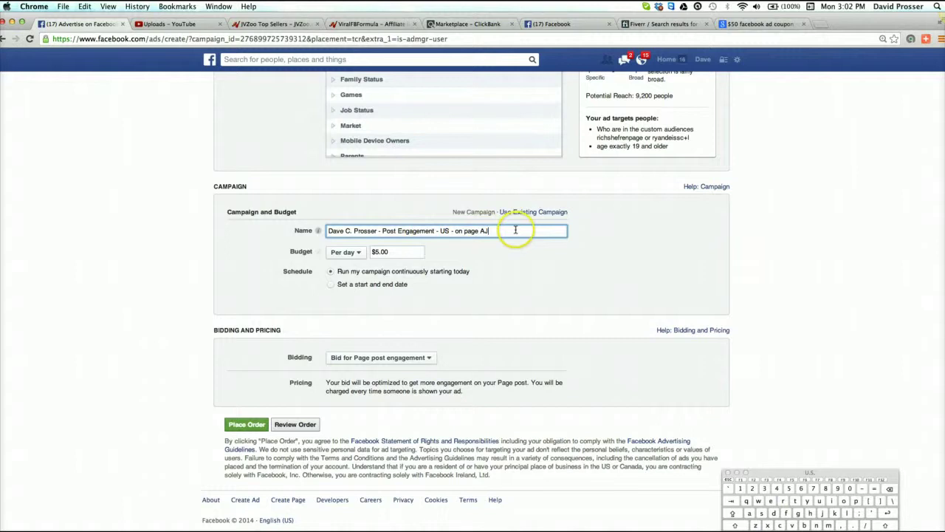
# - Set the bidding to clicks with a manual maximum bid of $1.00 per click and place the ad order
pyautogui.scroll(-1, 808, 250)
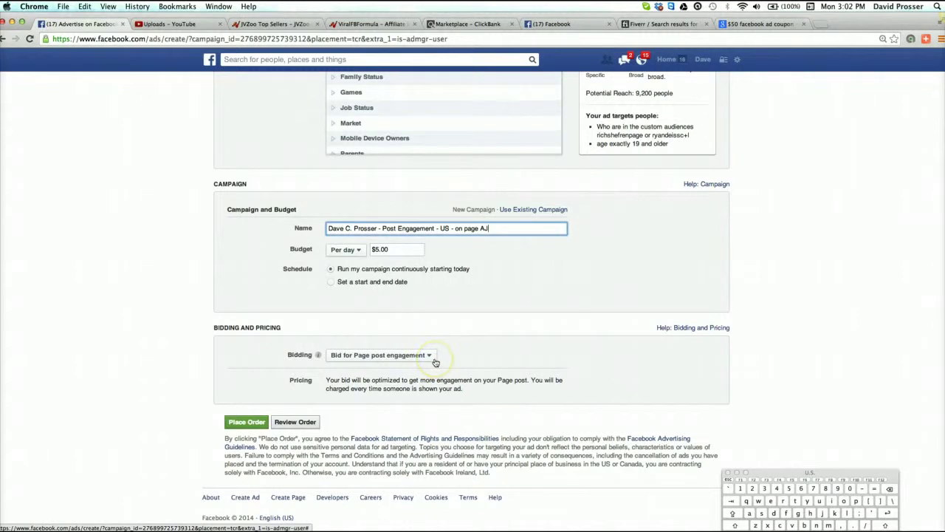
pyautogui.click(428, 356)
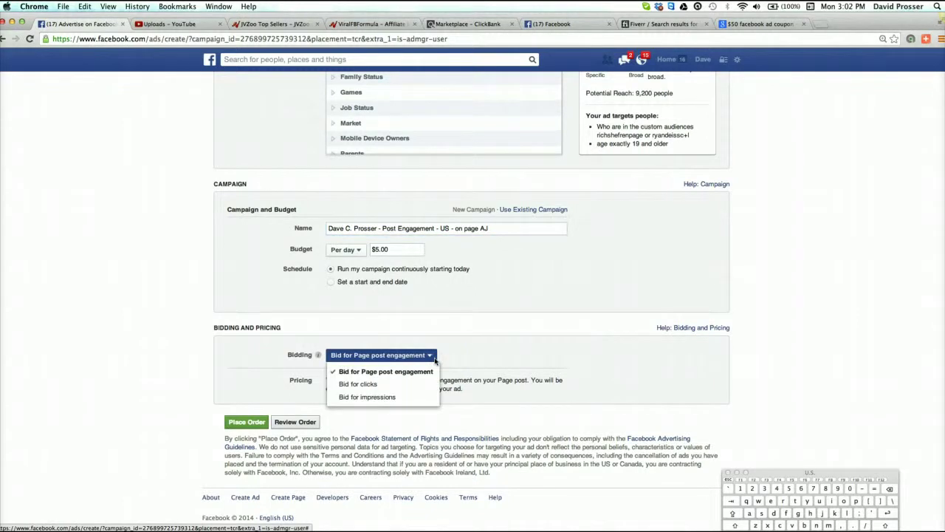
pyautogui.click(367, 384)
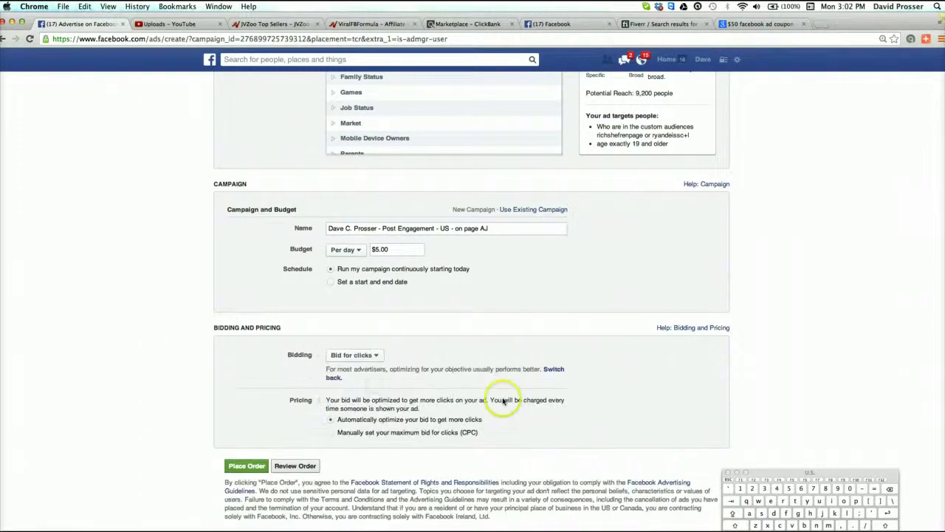
pyautogui.scroll(-2, 443, 399)
pyautogui.click(330, 388)
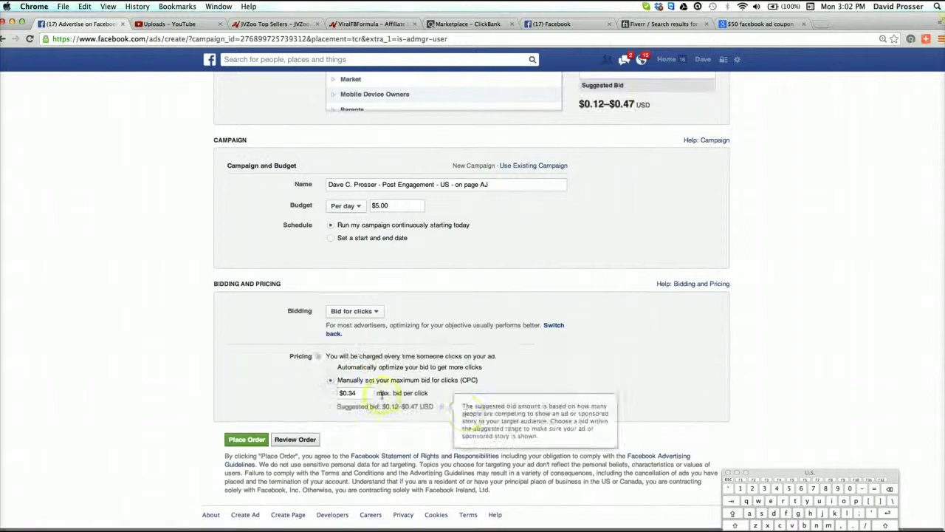
pyautogui.click(361, 393)
pyautogui.write('1')
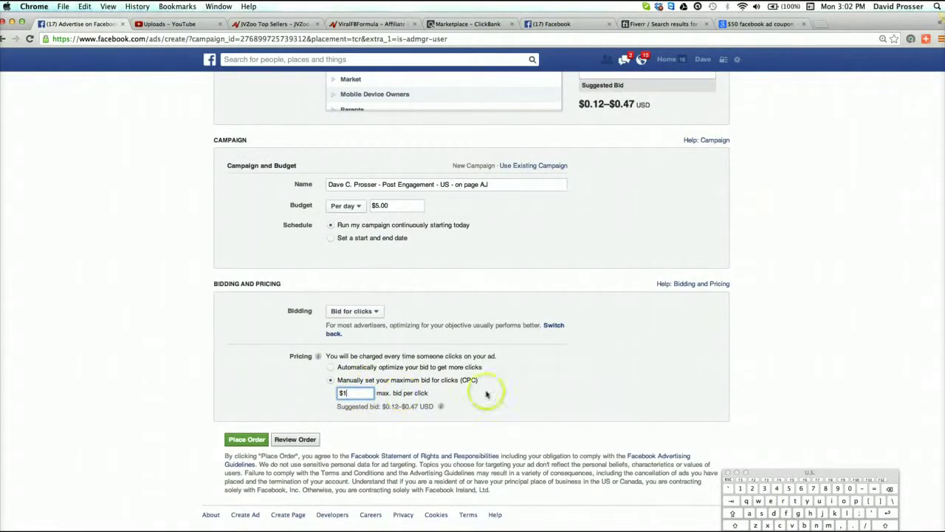
pyautogui.click(576, 390)
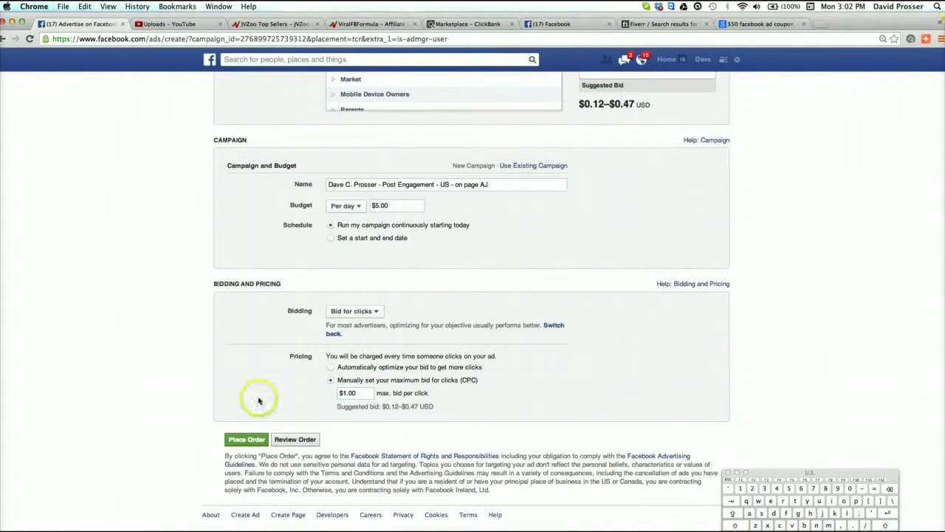
pyautogui.click(245, 440)
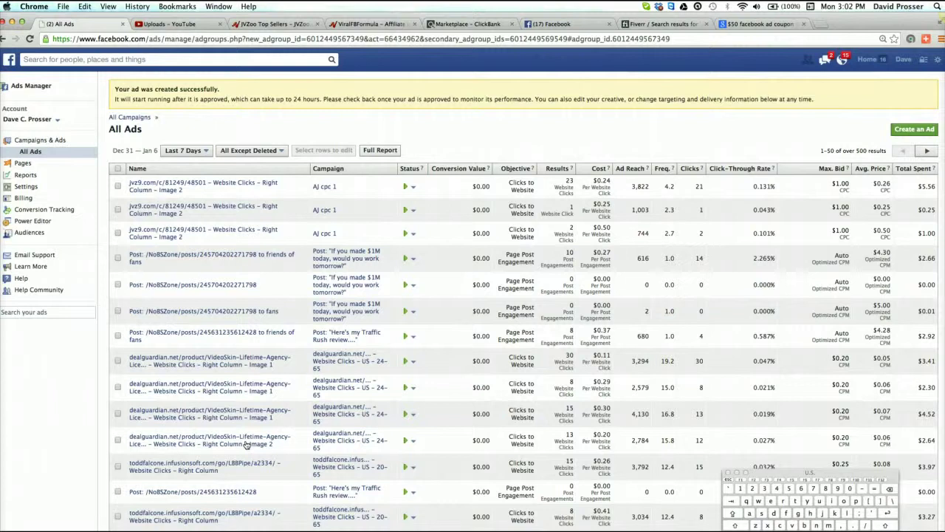
# - View the personal profile's timeline, switch to Social Lead Freak to show its page results, and return to Facebook in Chrome
pyautogui.click(904, 64)
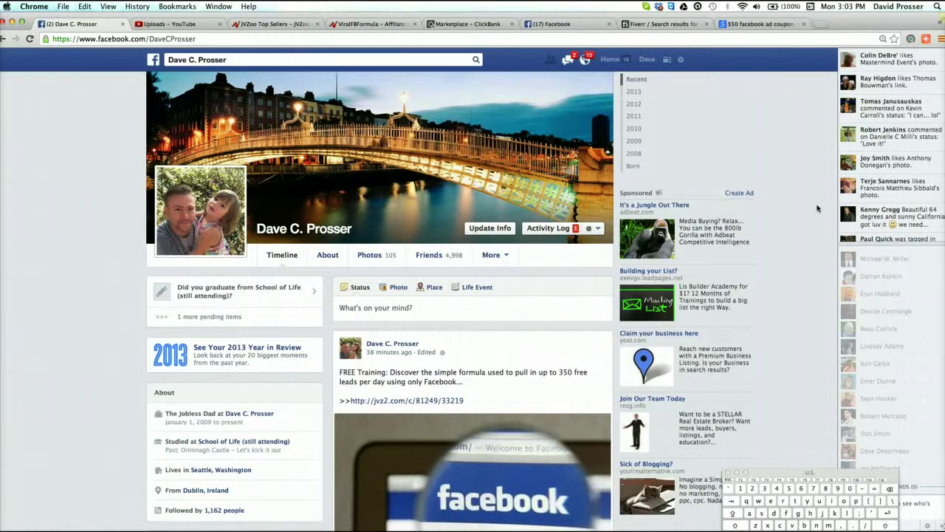
pyautogui.click(749, 511)
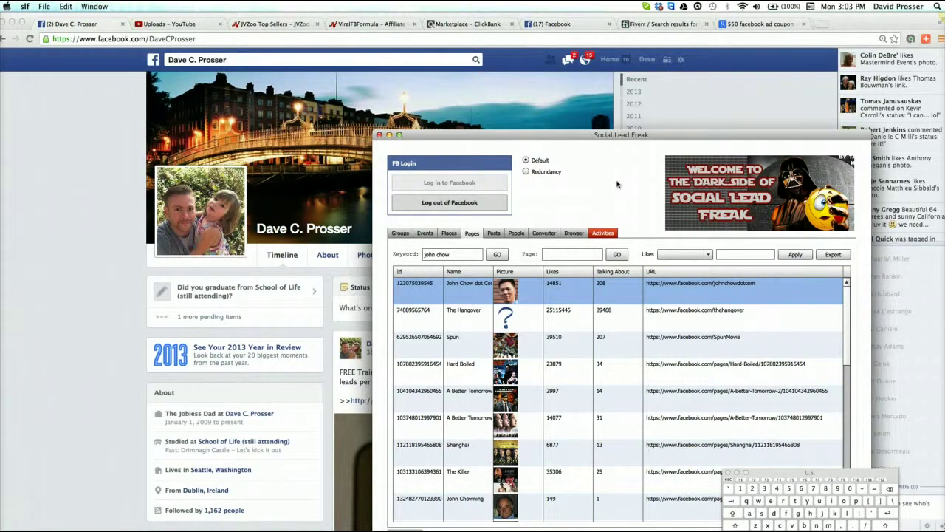
pyautogui.click(725, 93)
pyautogui.click(725, 92)
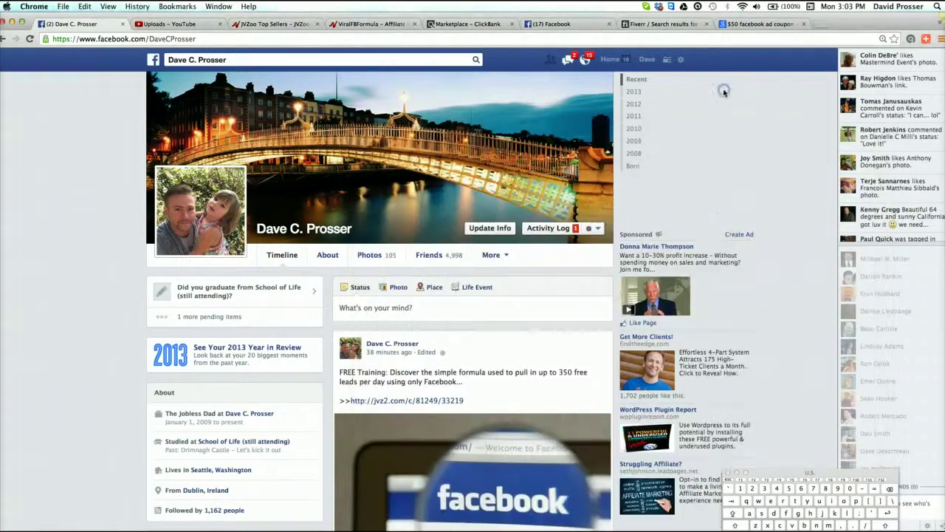
pyautogui.click(767, 281)
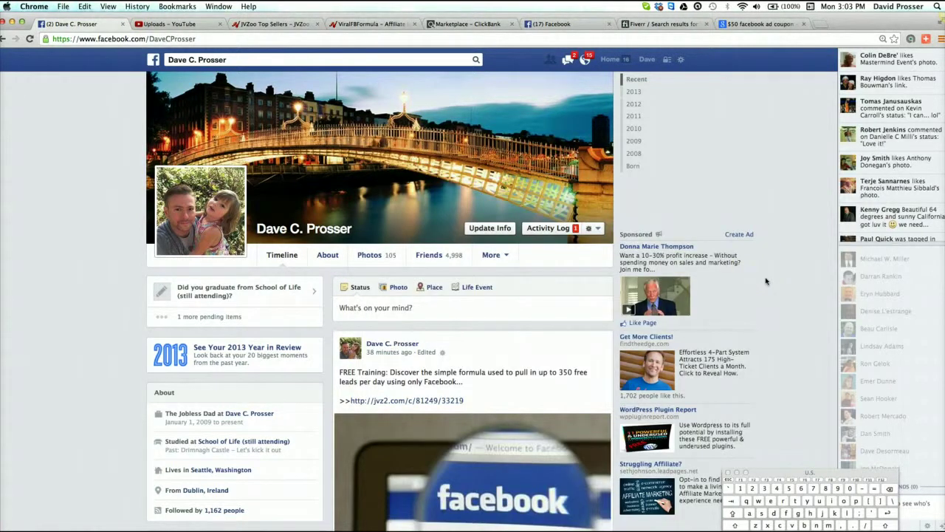